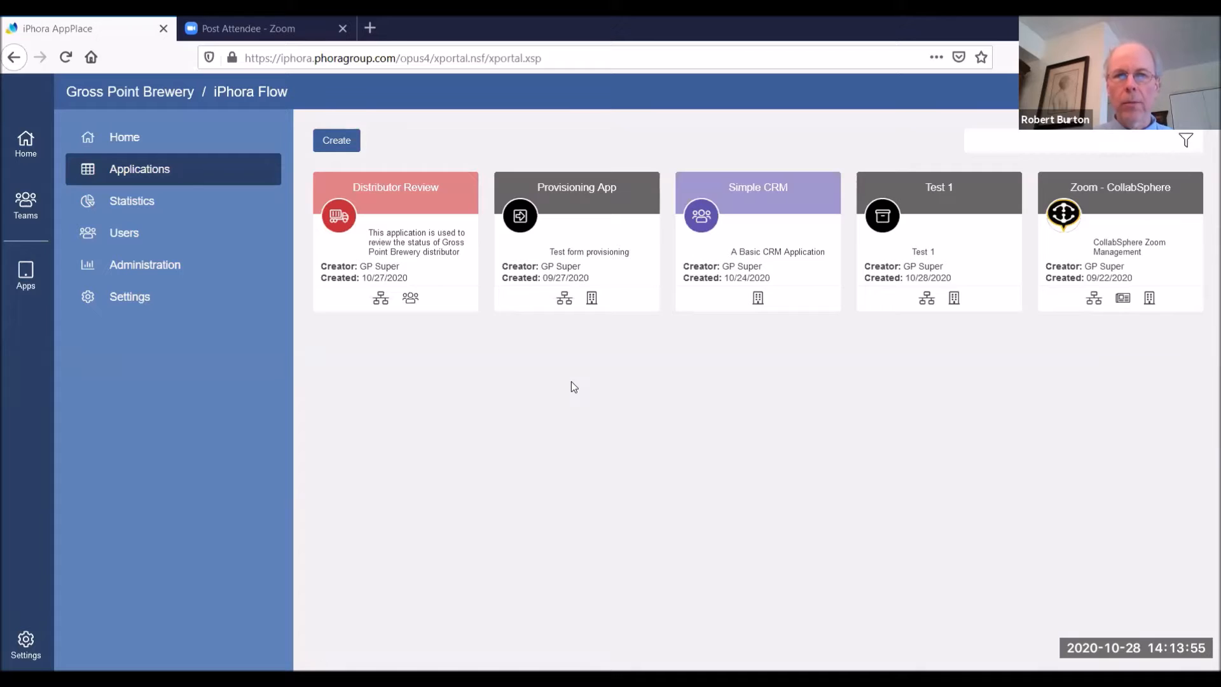
Start a new application with "Field Service Report Processing" as title and description, and assign it the category "service"
left_click(331, 144)
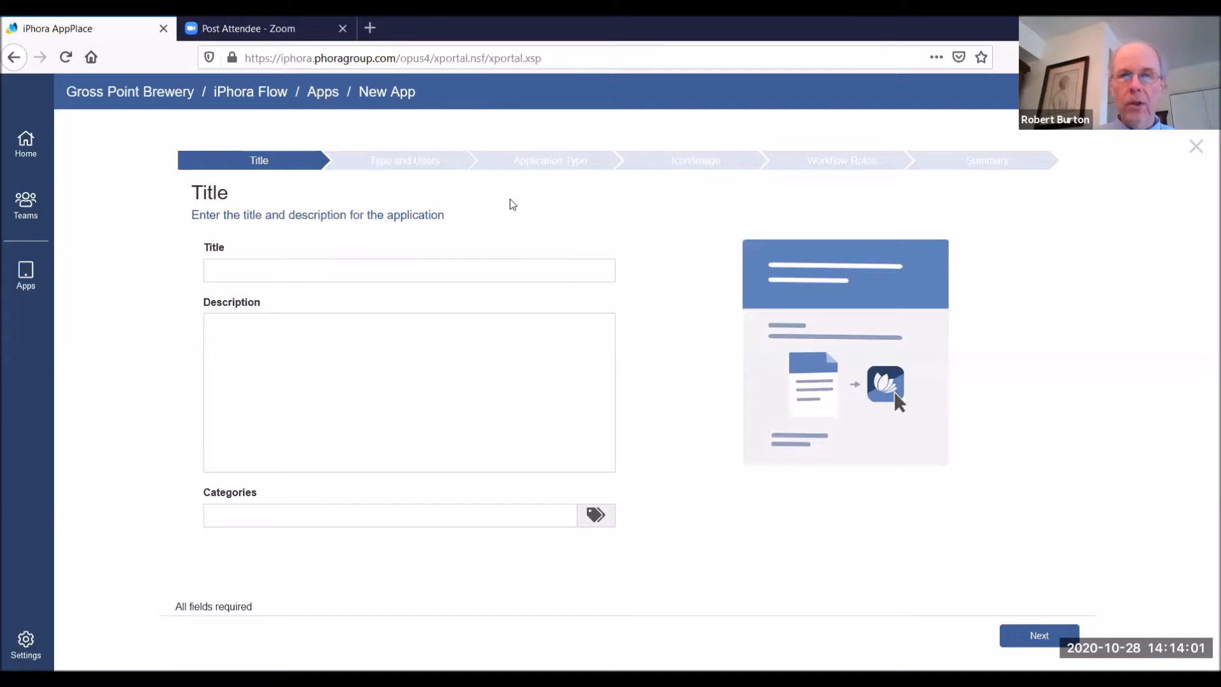
left_click(271, 267)
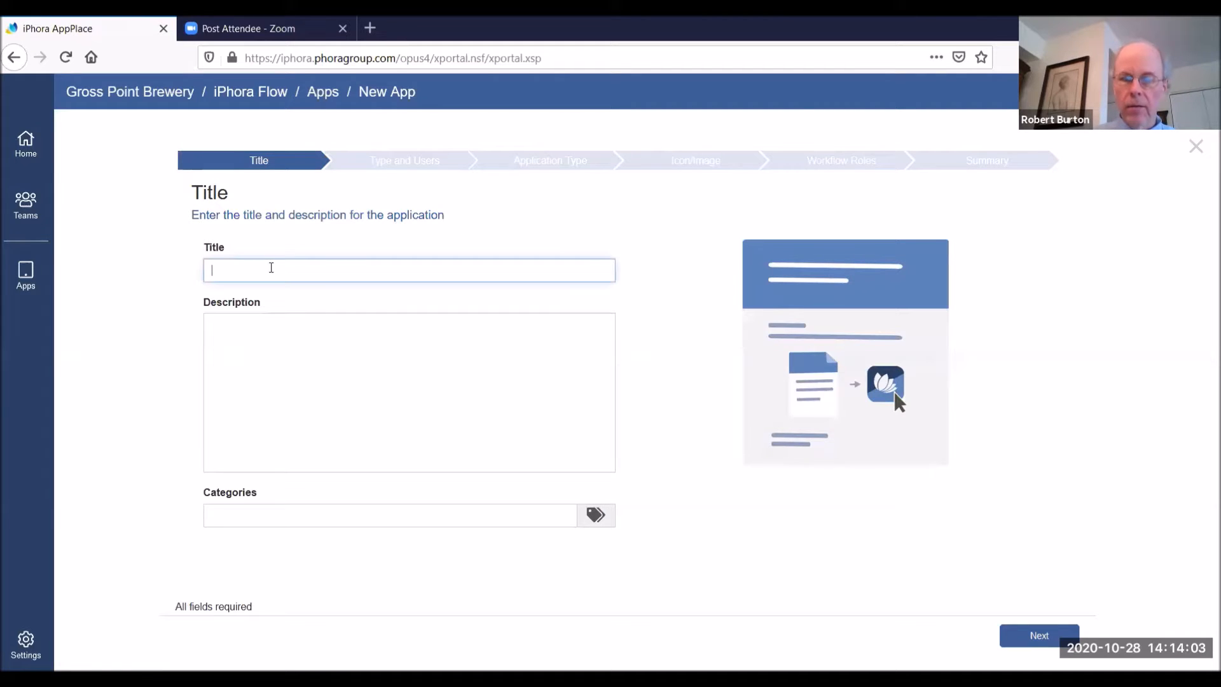
type("Field Service Report Processing")
left_click(228, 363)
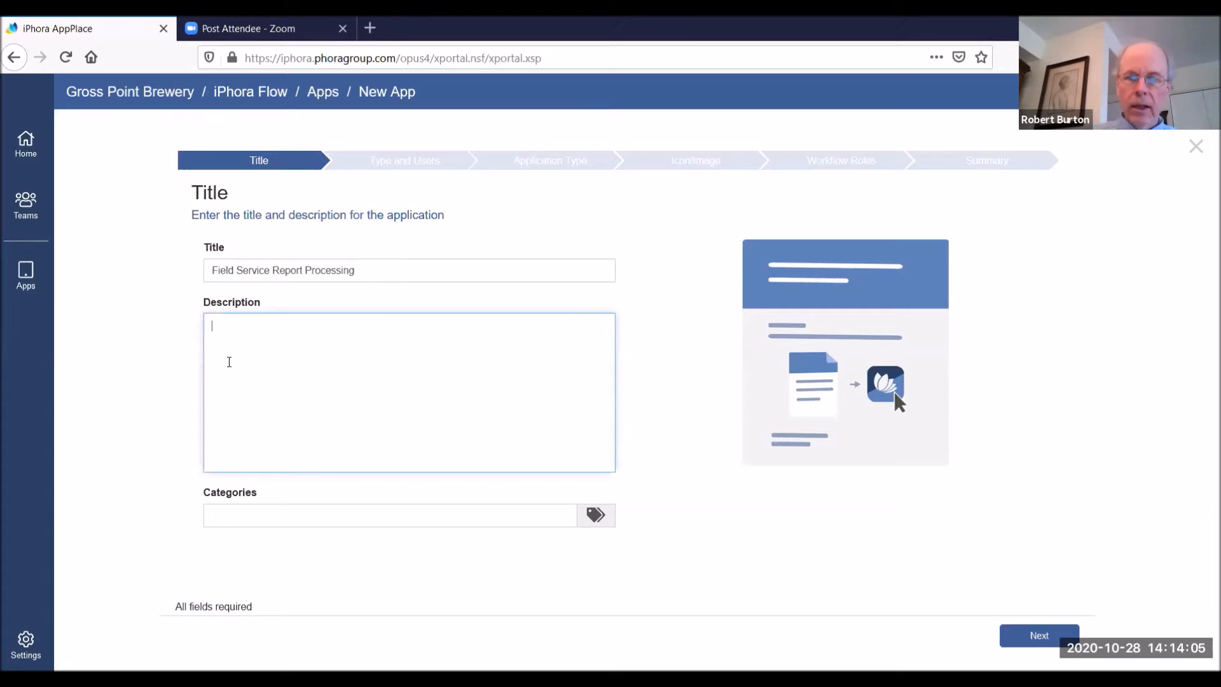
type("Field Service Report Processing")
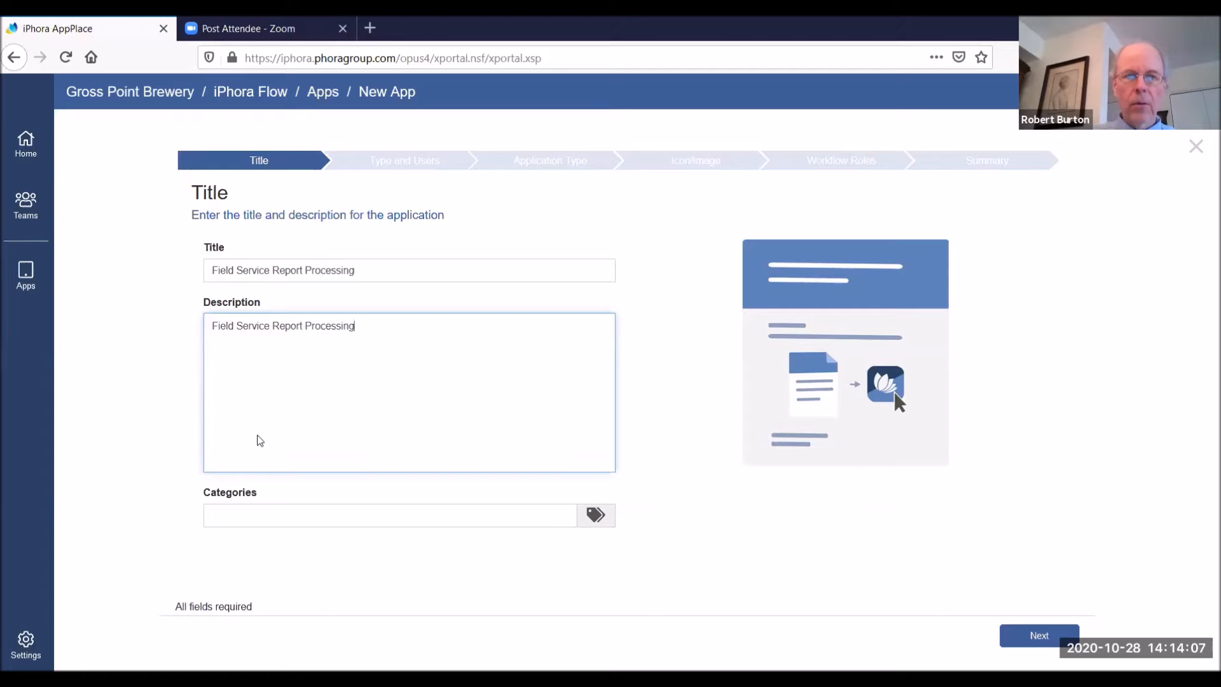
left_click(247, 516)
type("service")
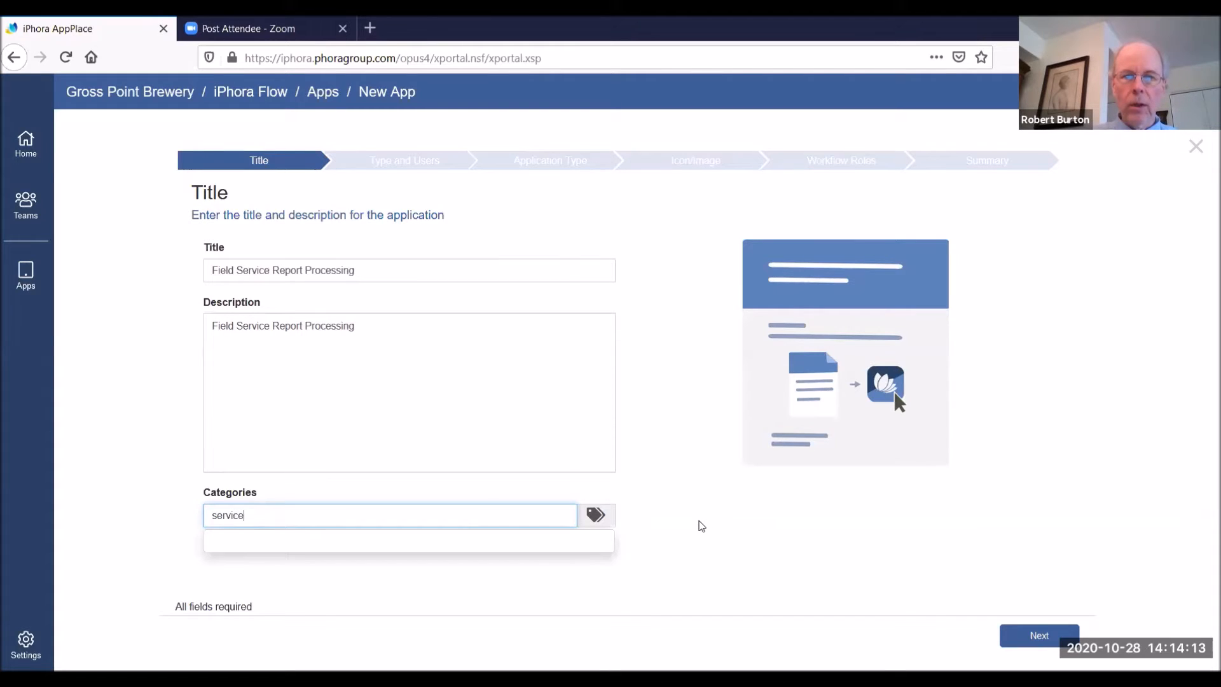
left_click(702, 525)
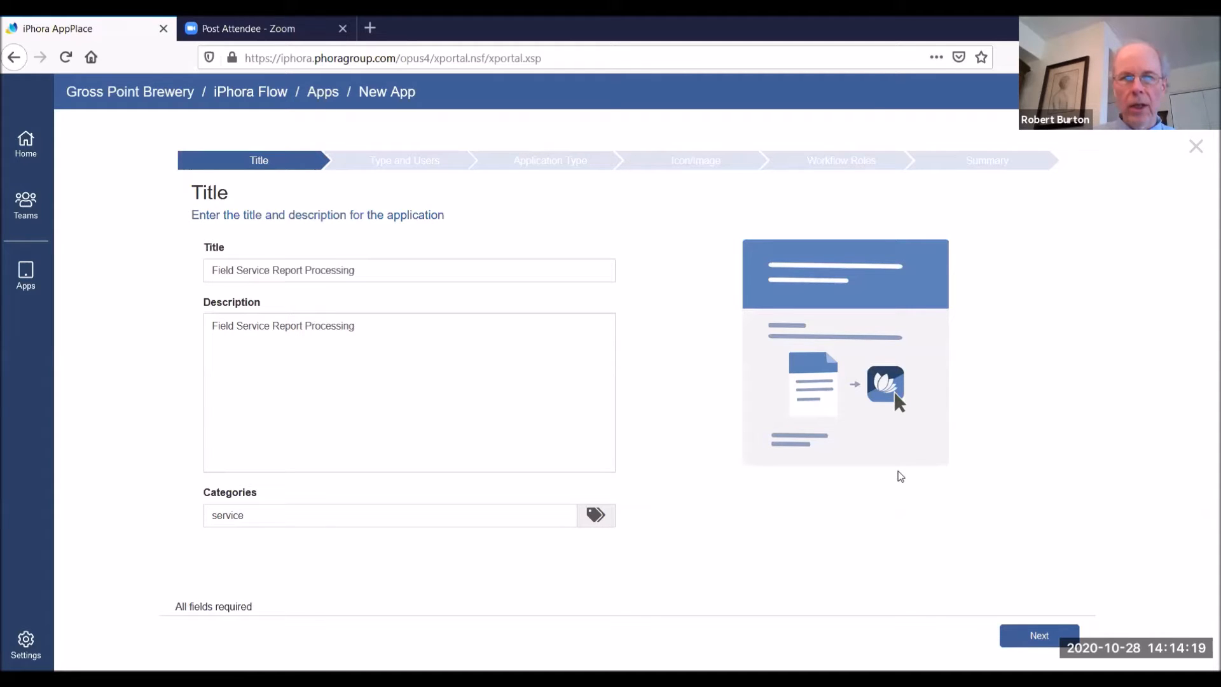
left_click(1045, 642)
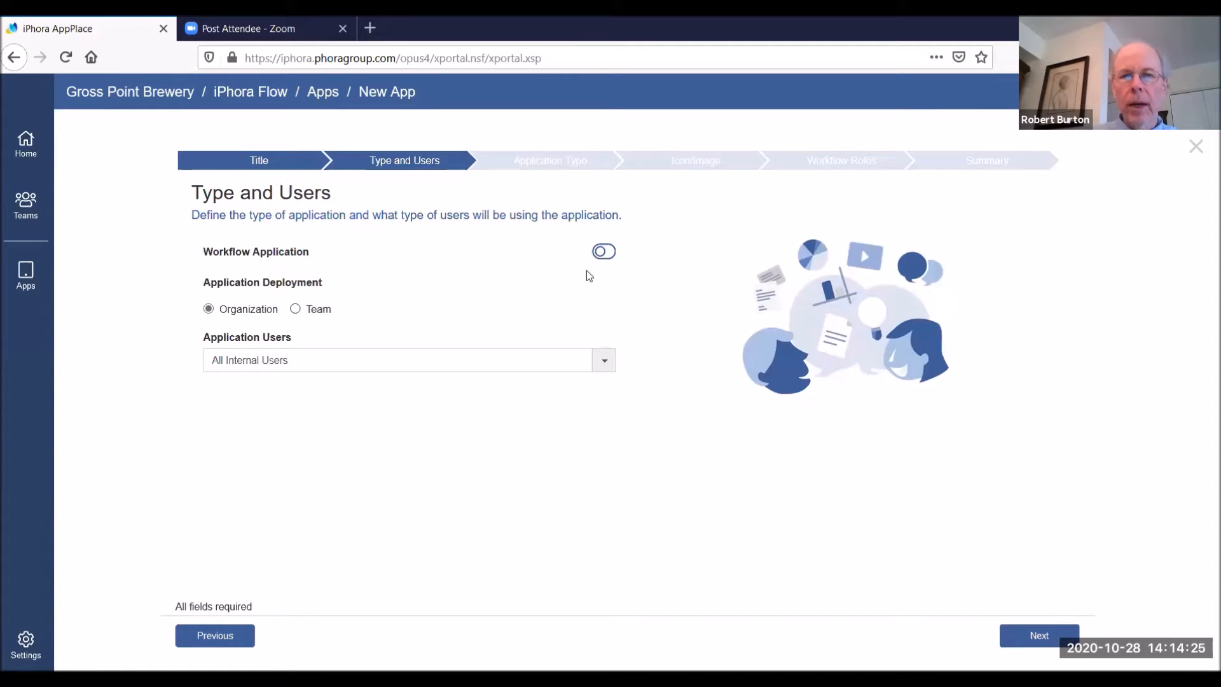
Make it a workflow application deployed to the Organization, and continue to the application type
left_click(609, 255)
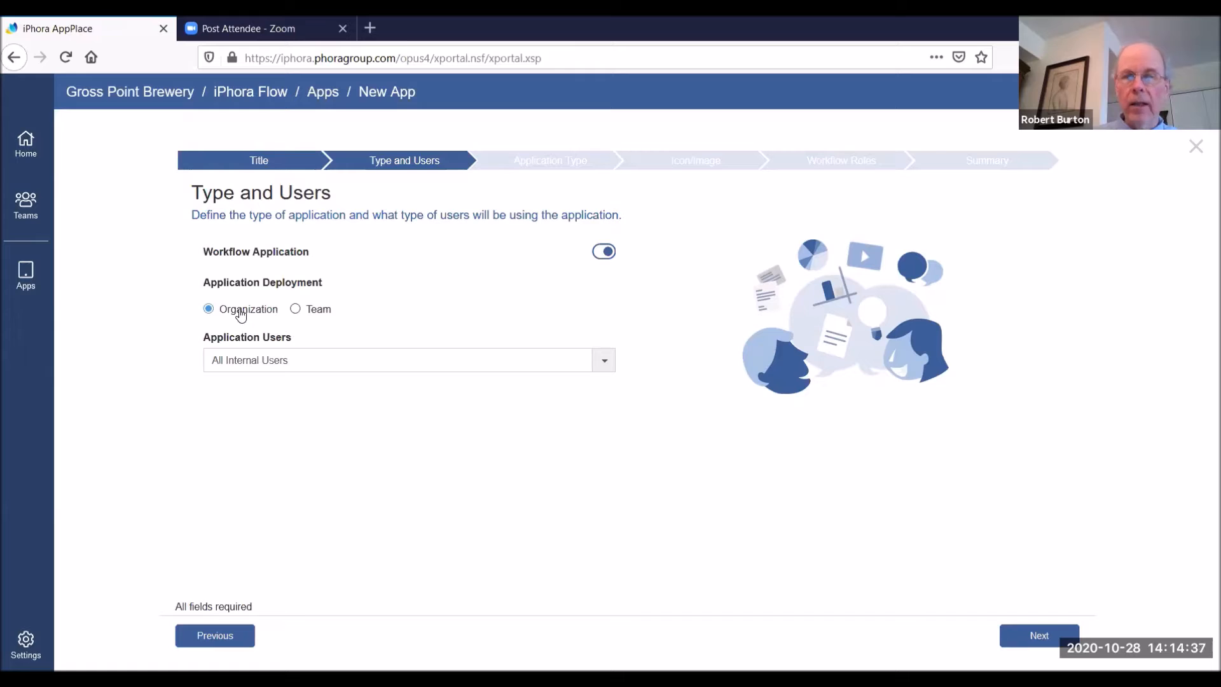
left_click(295, 308)
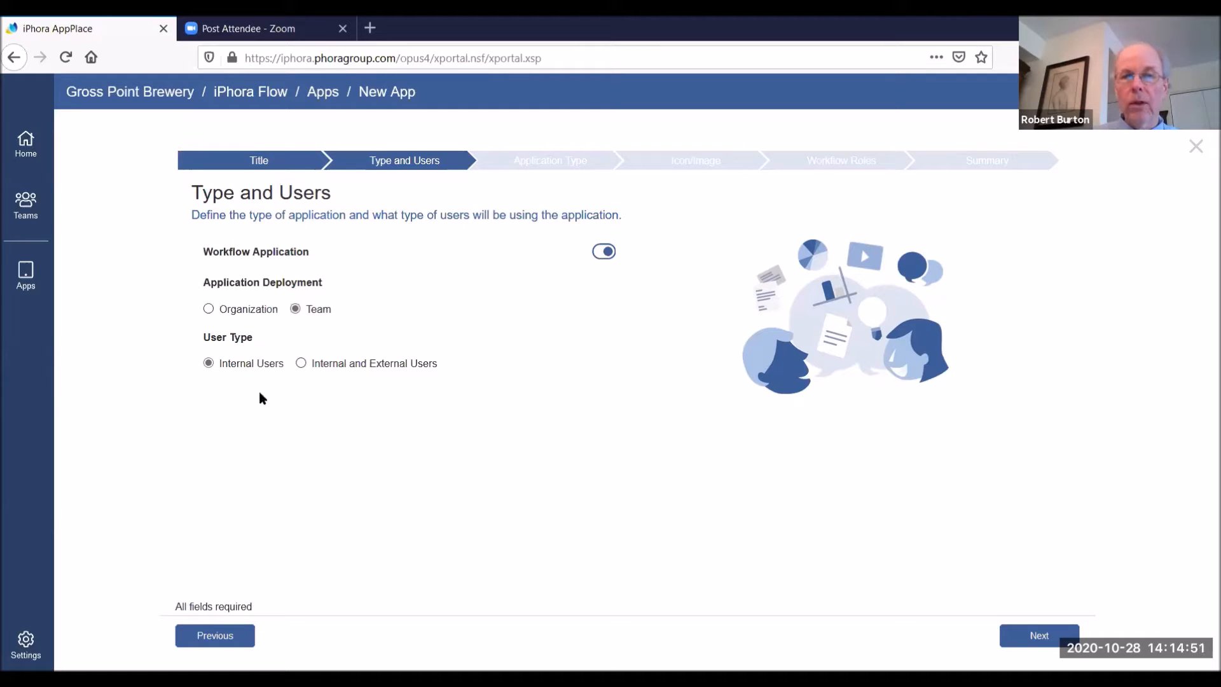
left_click(208, 309)
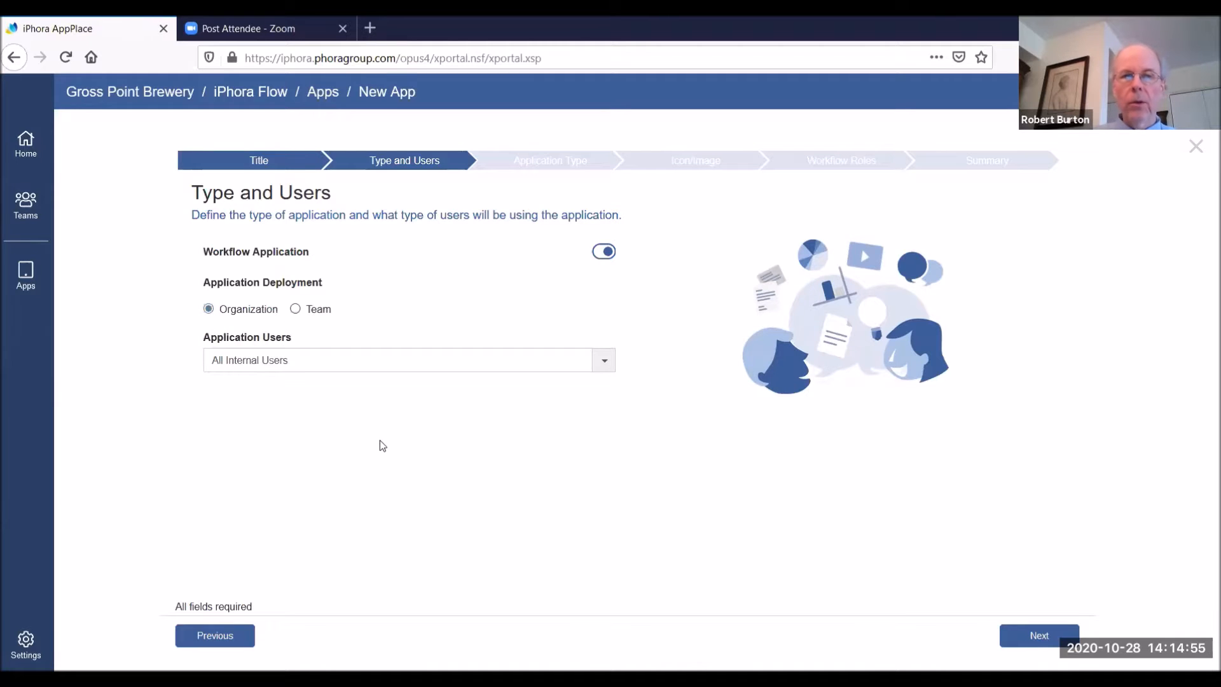
left_click(1030, 637)
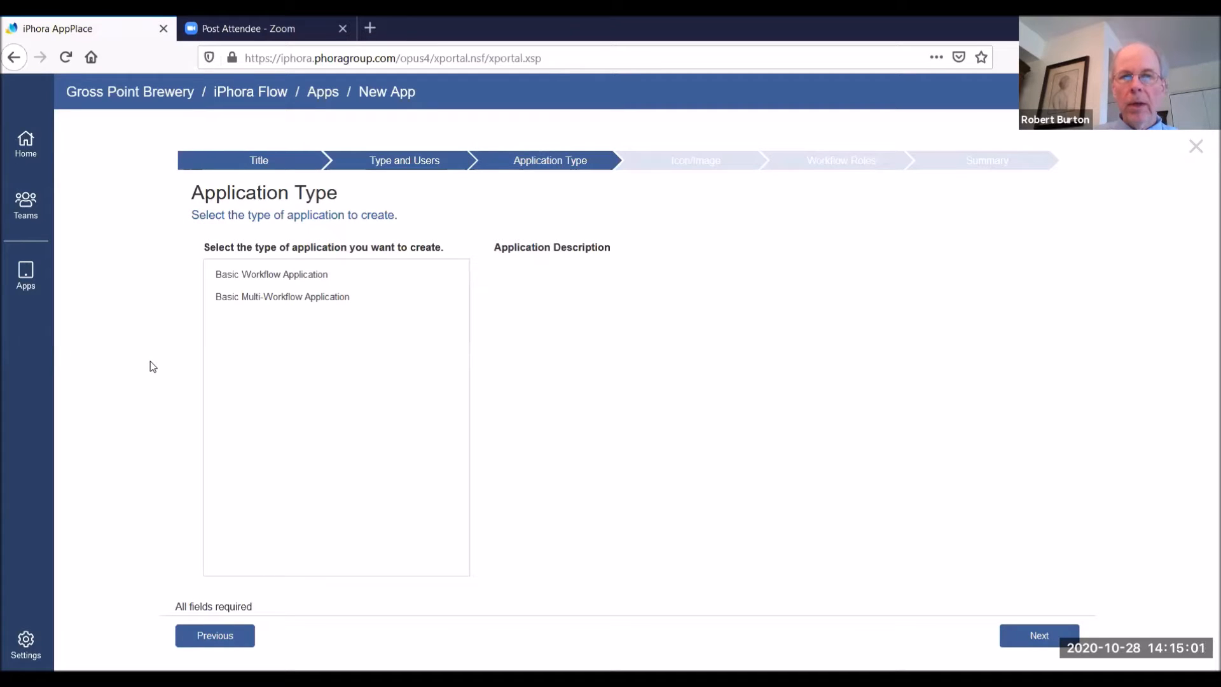
Base the application on the Basic Workflow Application type and give it the archive icon
left_click(296, 276)
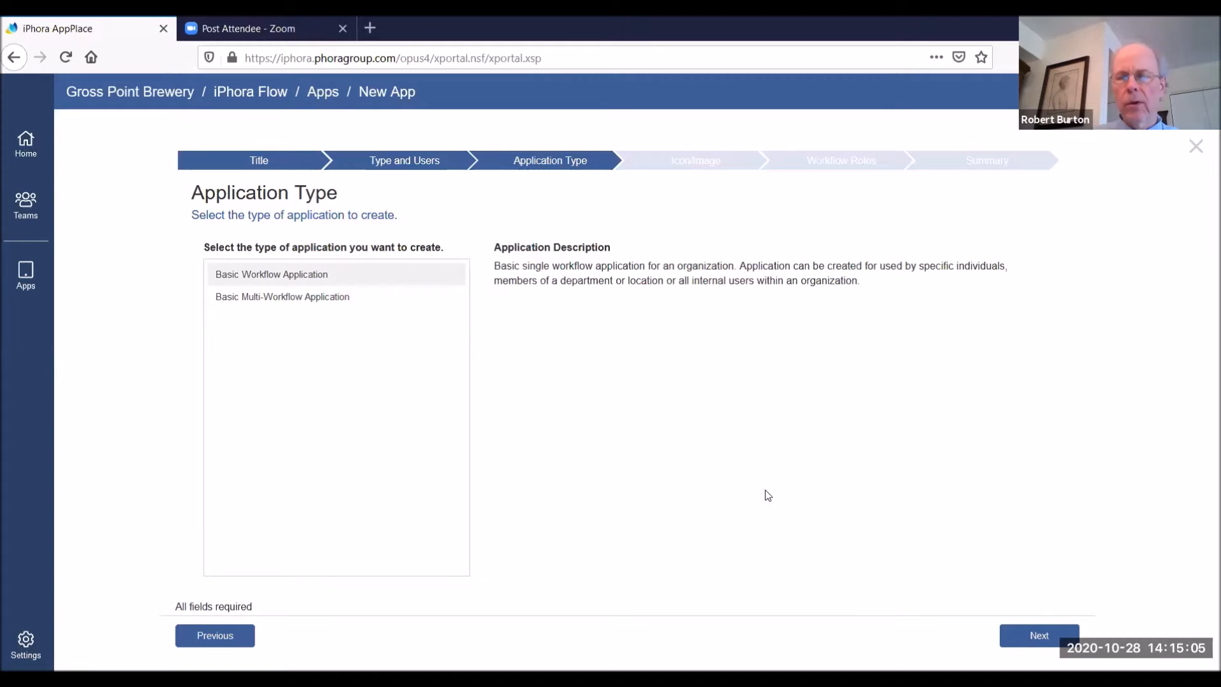
left_click(1043, 639)
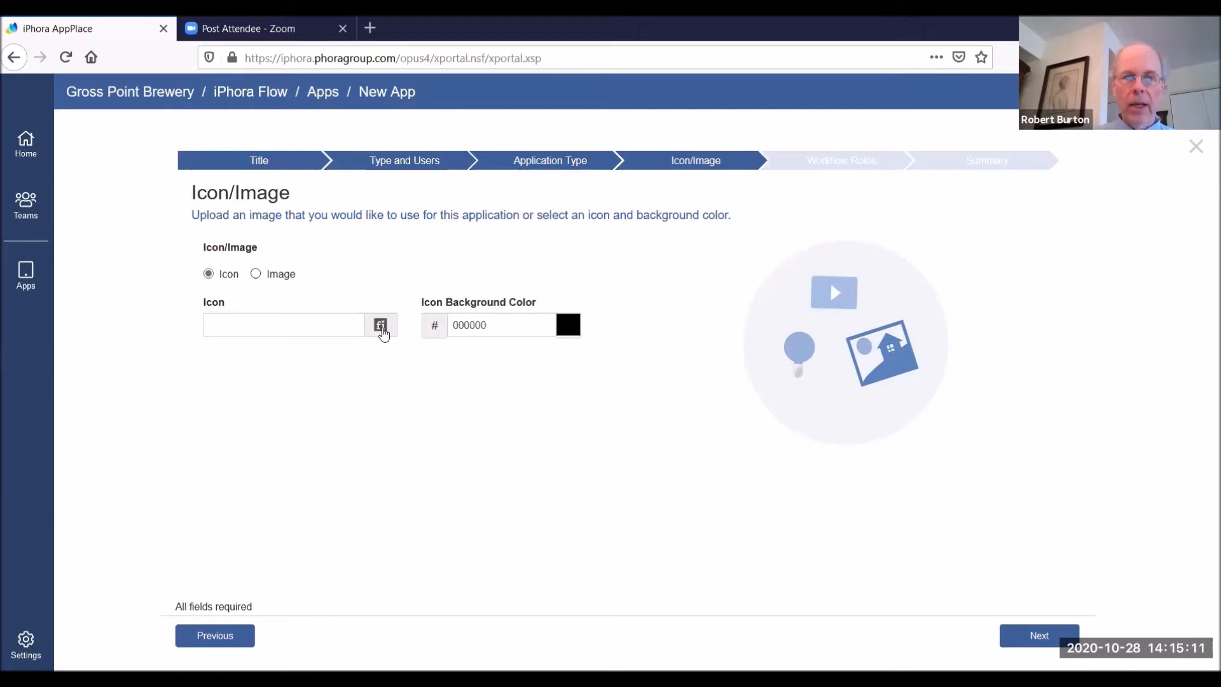
left_click(380, 326)
left_click(275, 438)
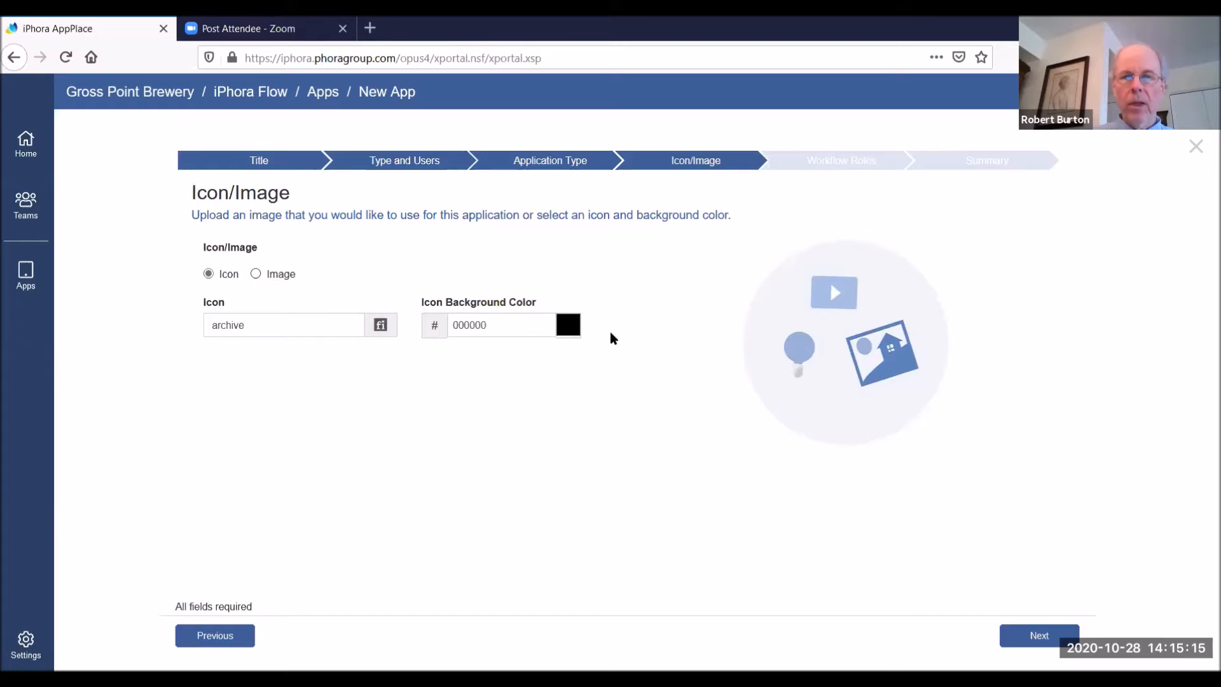
left_click(1039, 635)
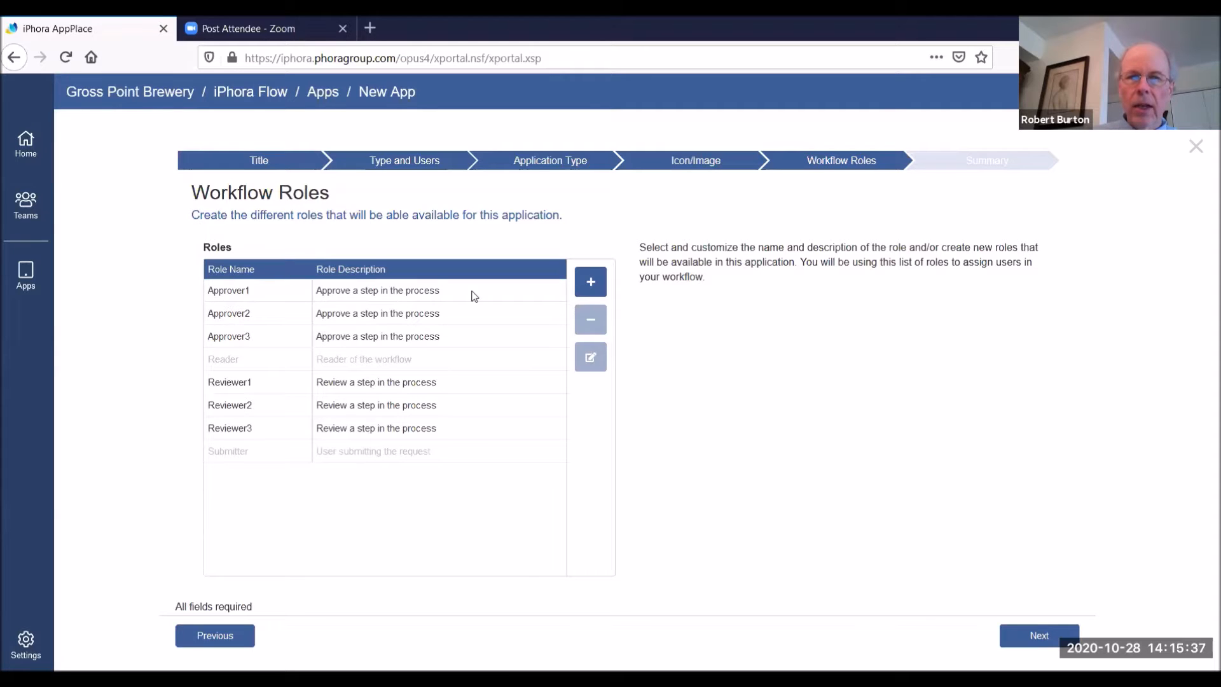
Rename the workflow role Approver1 to "Supervisor" and save the change to the role list
left_click(211, 297)
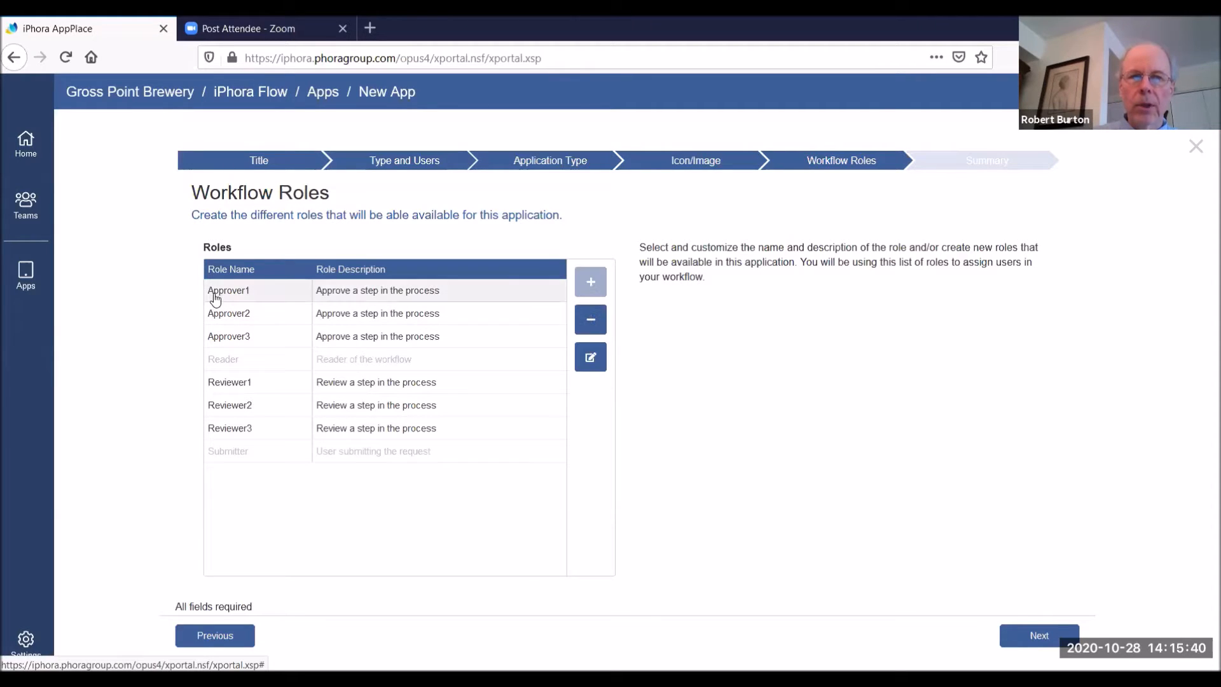
left_click(590, 356)
key("BackSpace")
key("BackSpace")
key("BackSpace")
key("BackSpace")
key("BackSpace")
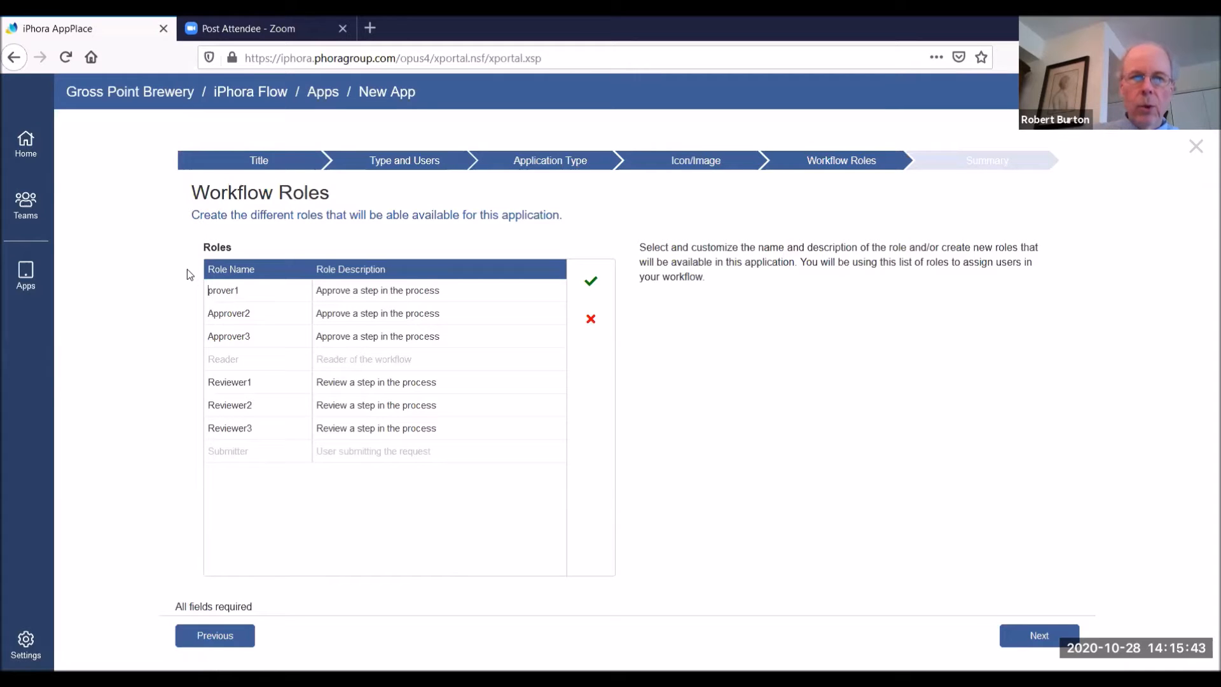
key("Delete")
key("Delete")
key("Delete")
key("Delete")
type("S")
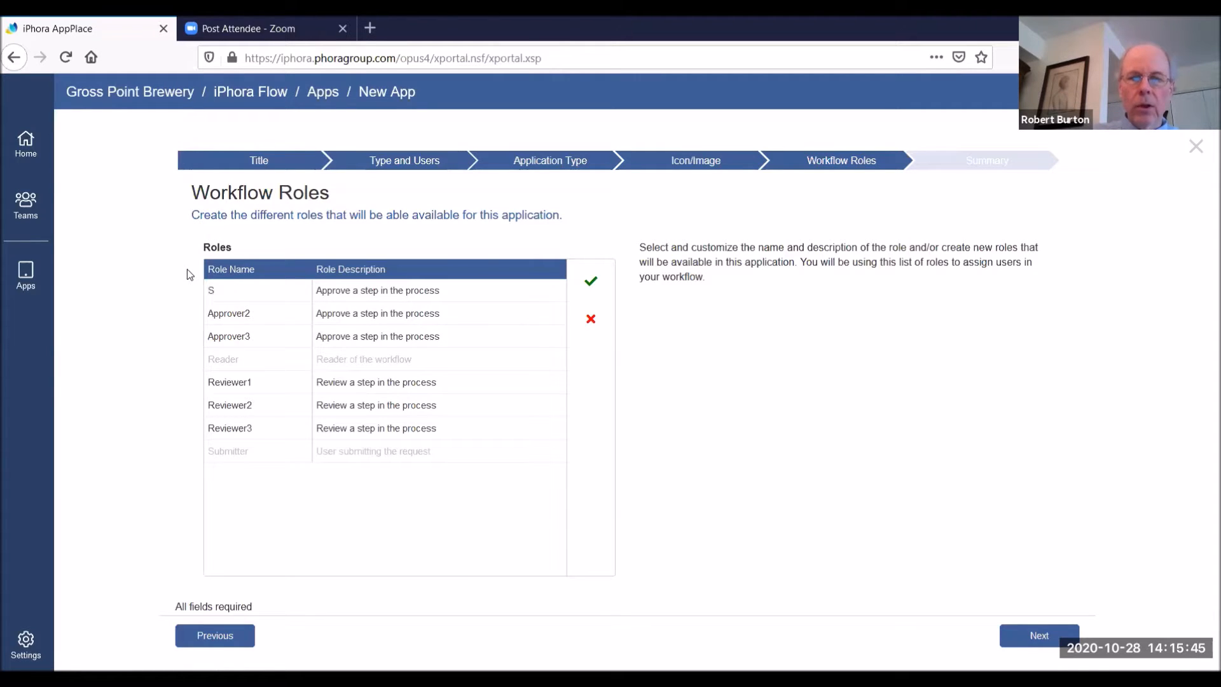
type("upervisor")
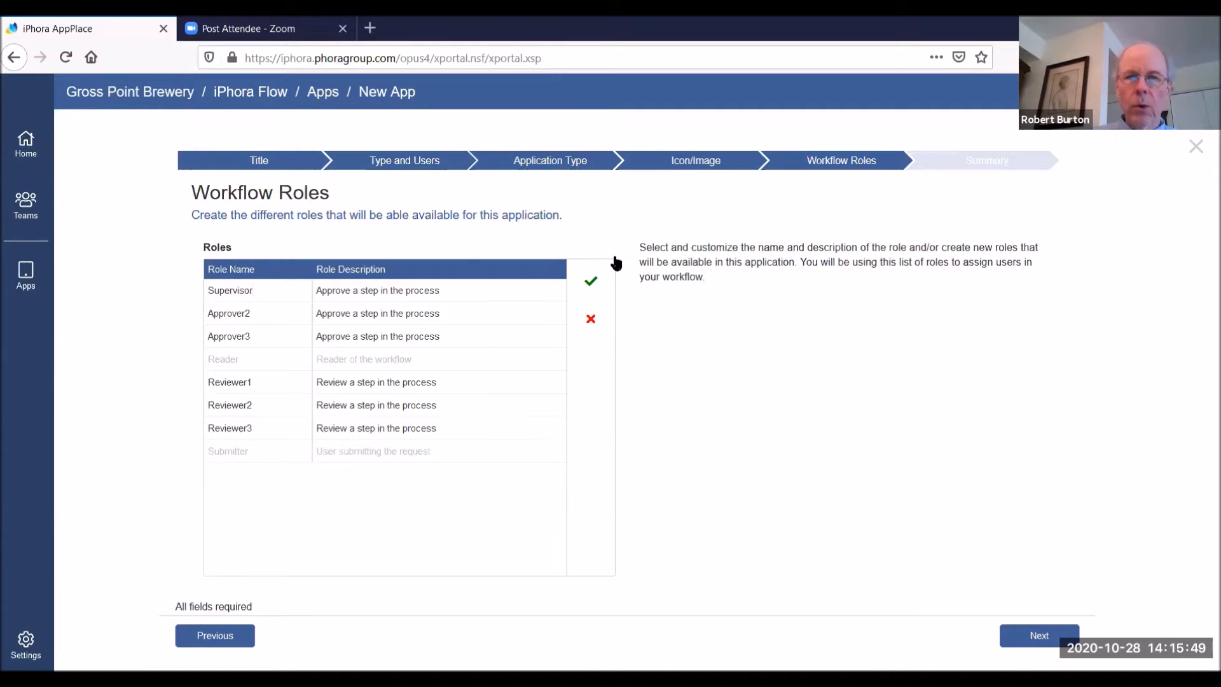
left_click(590, 284)
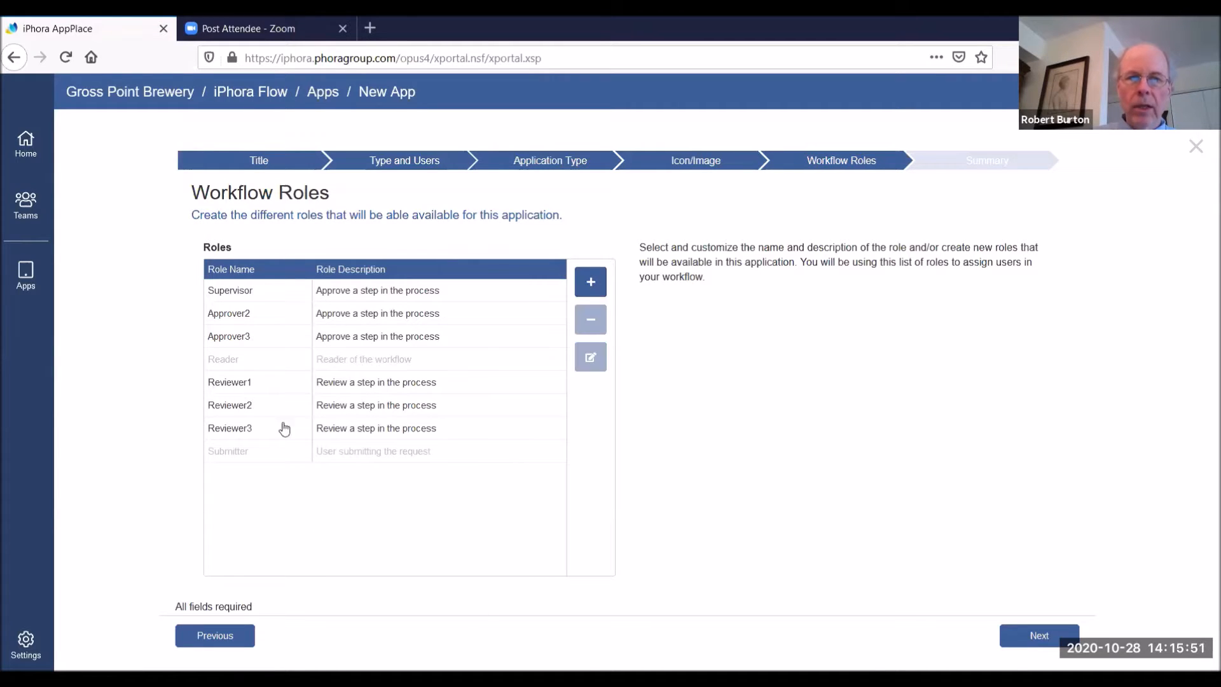
Finish creating the application from its summary and open Field Service Report Processing in the Application Design Center
left_click(1025, 633)
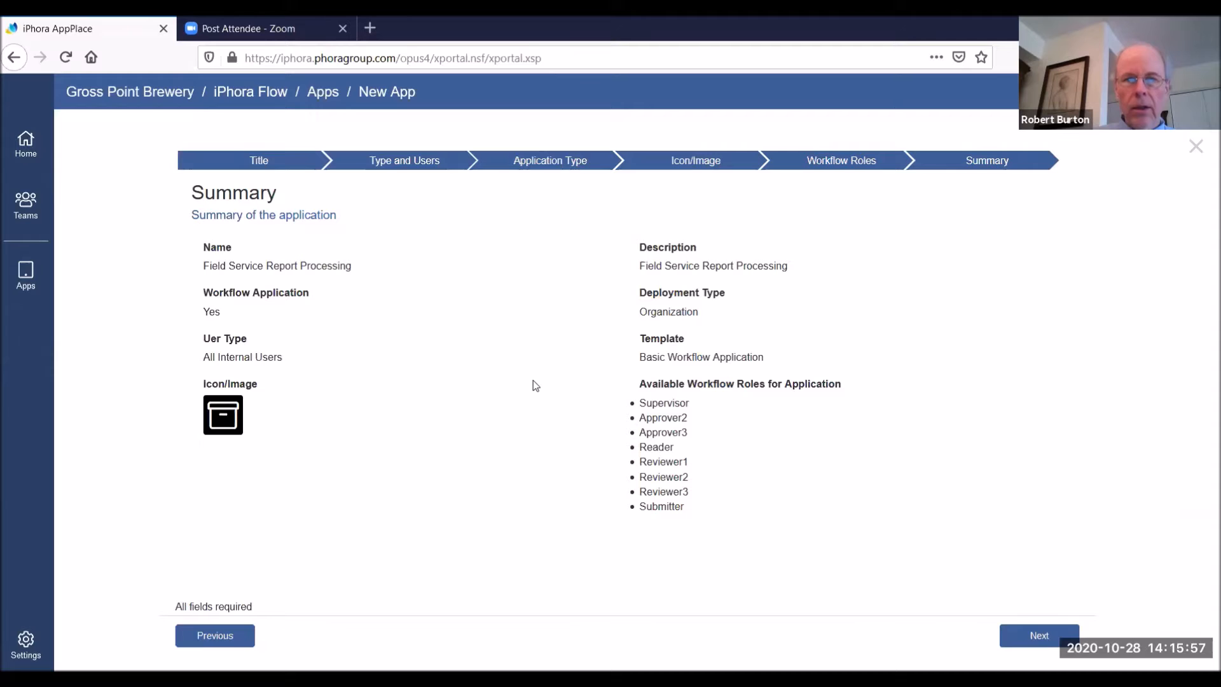
left_click(1038, 636)
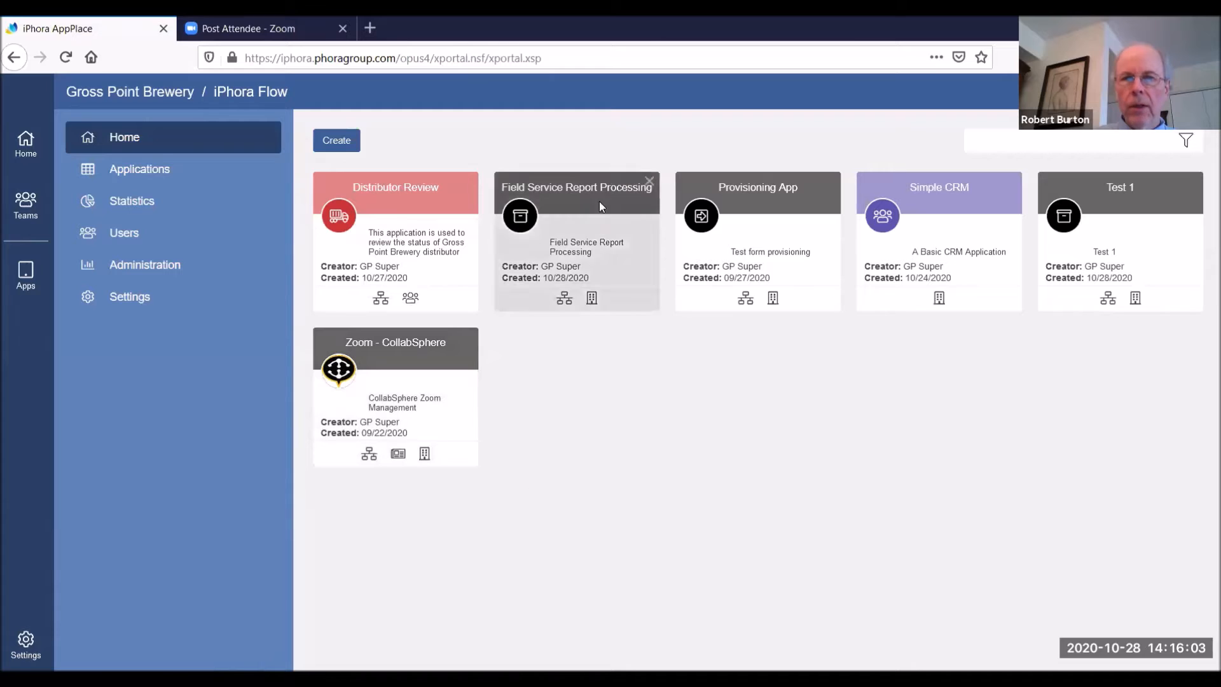
left_click(580, 230)
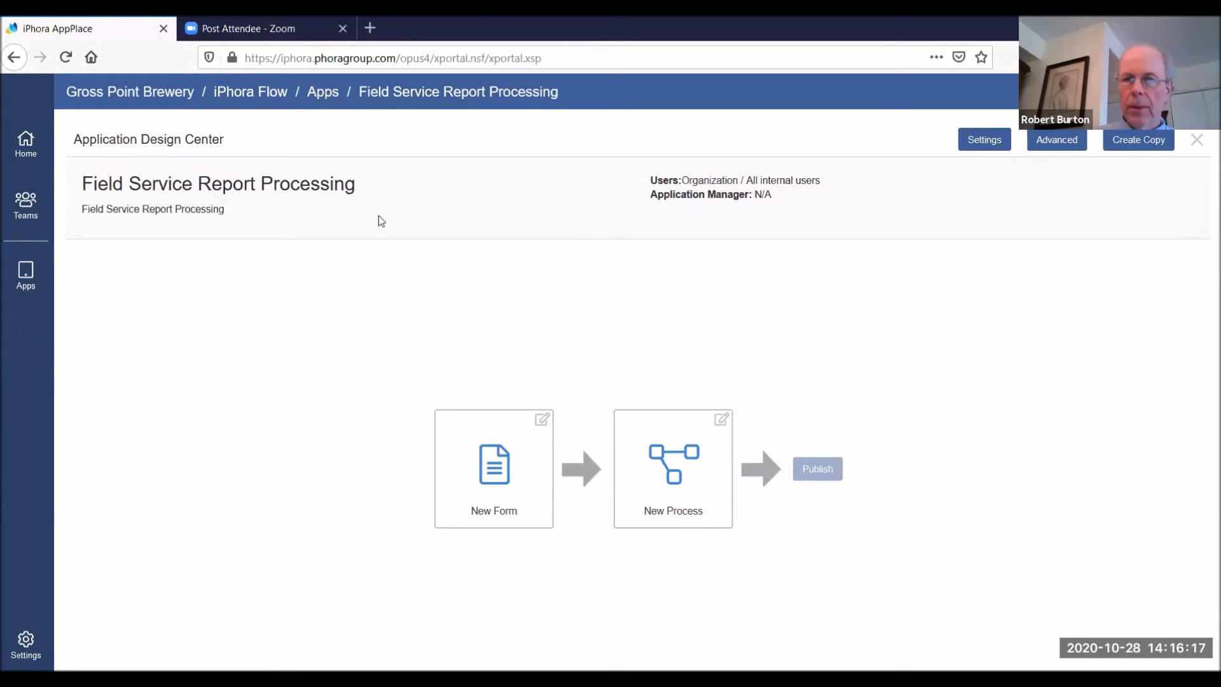
Start a new form for the application and title it "Field Service Report"
left_click(509, 484)
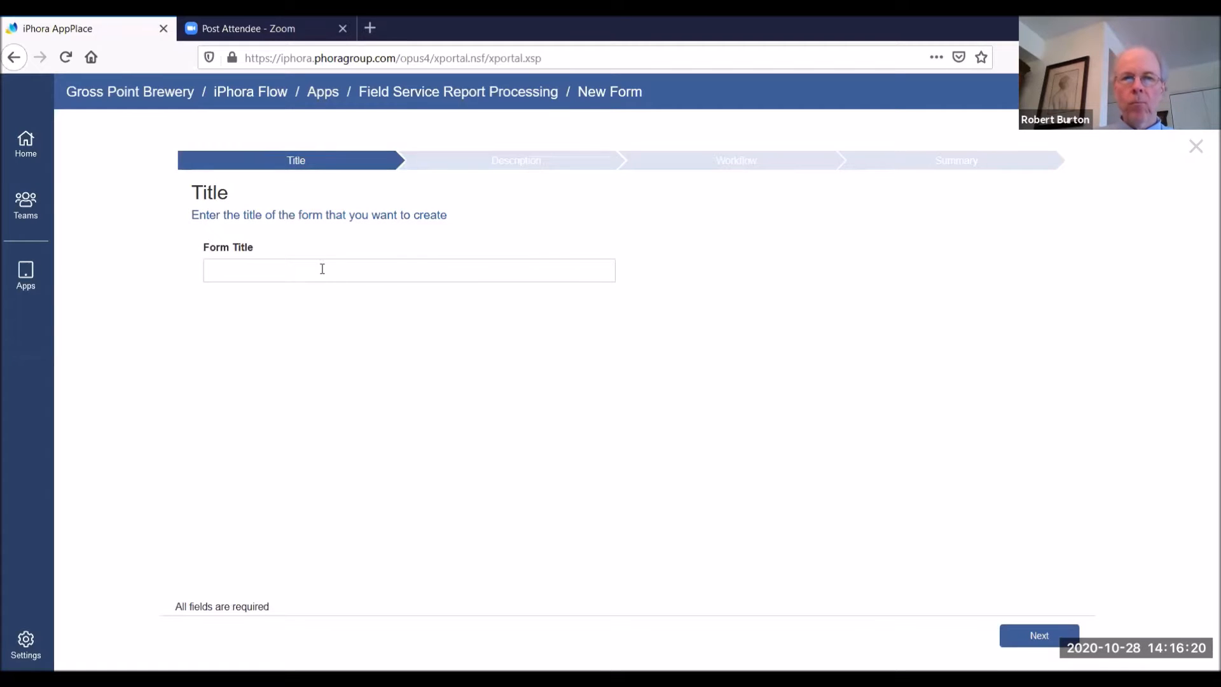
left_click(320, 263)
type("Field Service Report Processing")
key("BackSpace")
key("BackSpace")
key("BackSpace")
key("BackSpace")
key("BackSpace")
key("BackSpace")
key("BackSpace")
key("BackSpace")
key("BackSpace")
key("BackSpace")
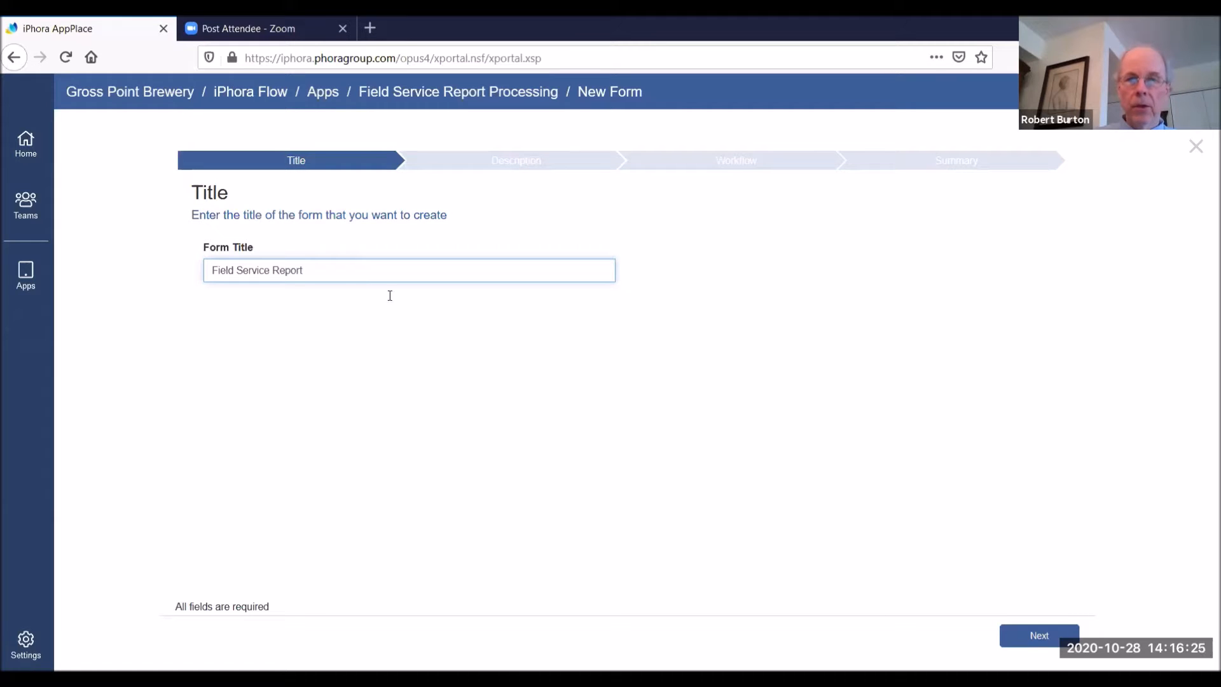
Reuse the form title "Field Service Report" as the form description, and make the form workflow enabled
key("ctrl+a")
key("ctrl+c")
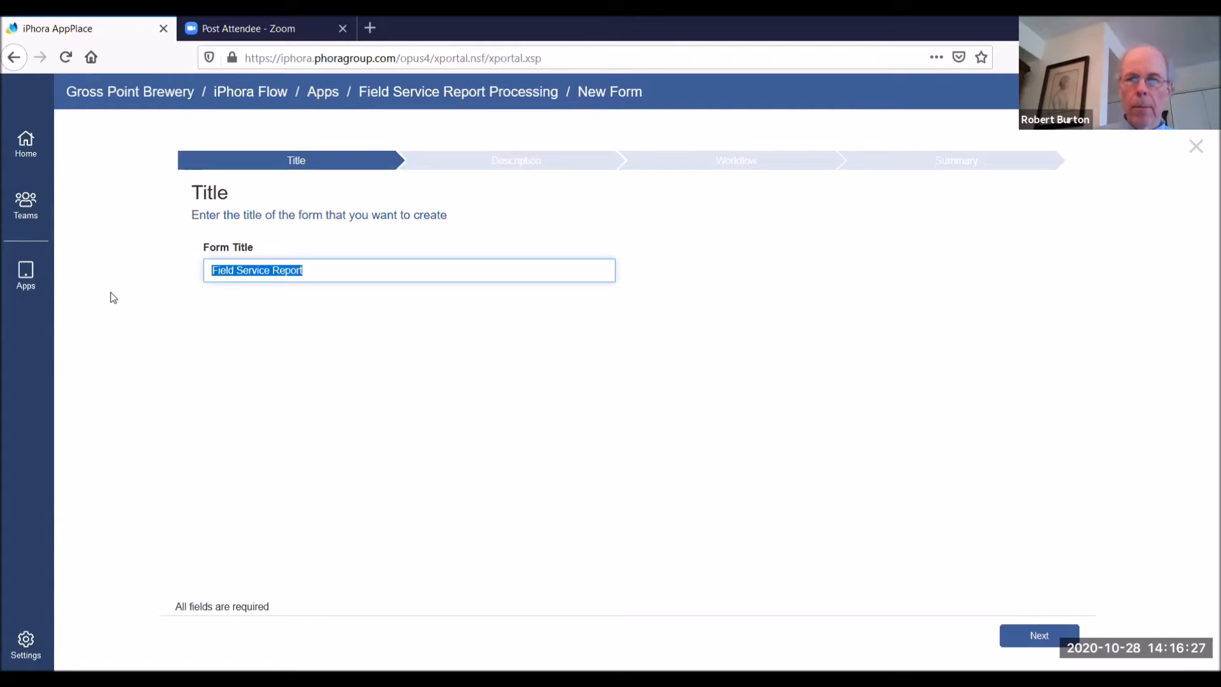
left_click(1008, 634)
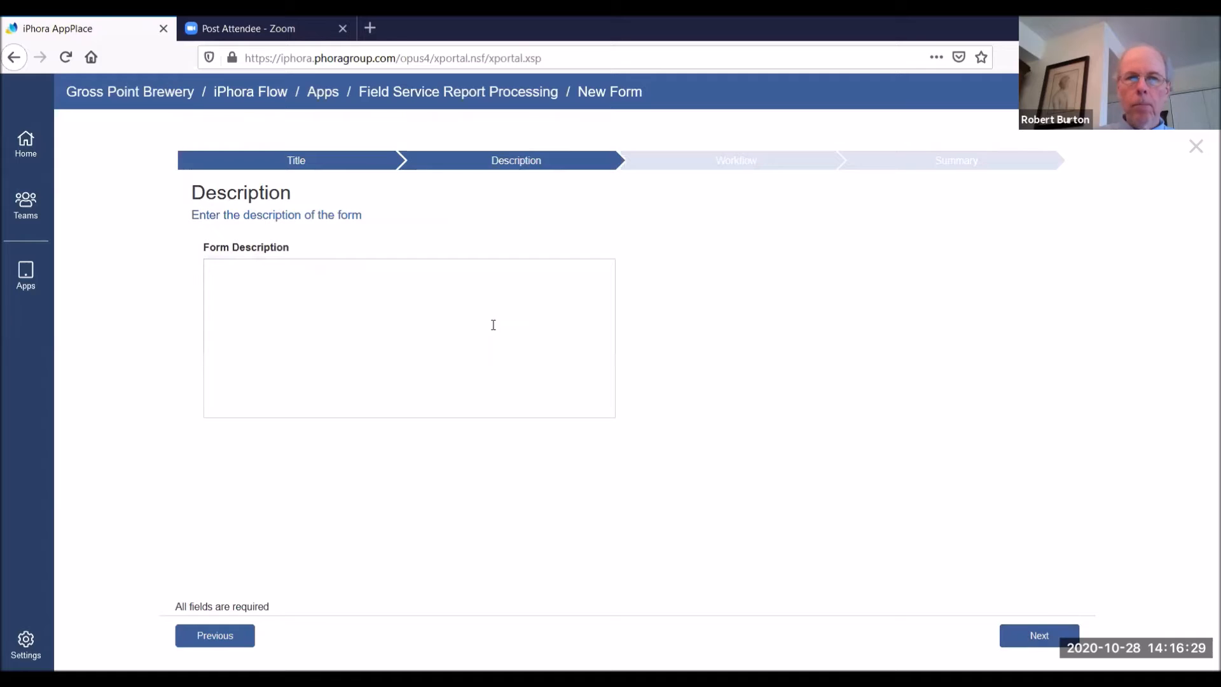
left_click(375, 314)
key("ctrl+v")
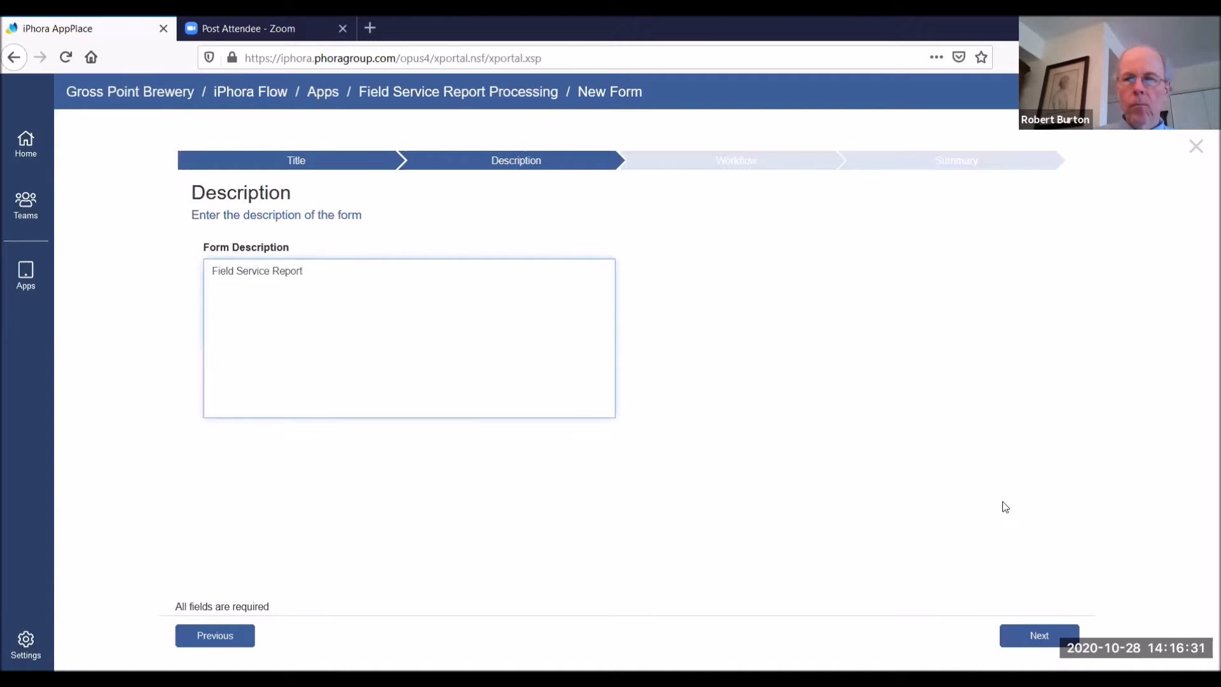
left_click(1033, 639)
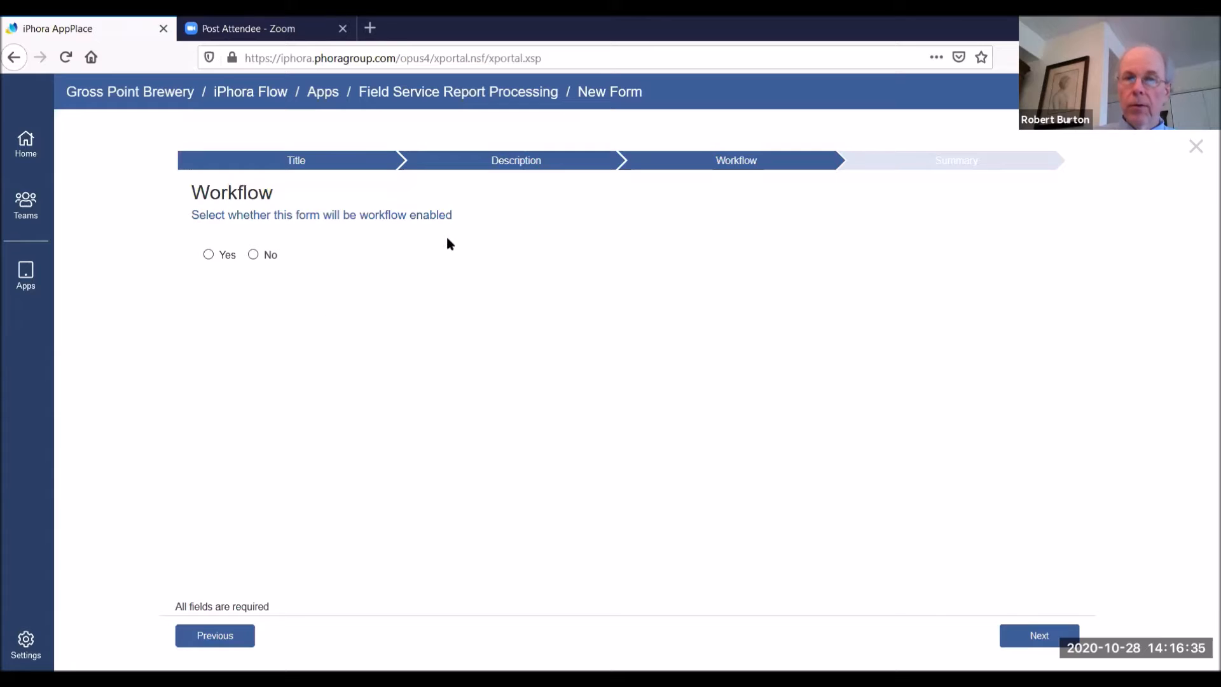
left_click(210, 256)
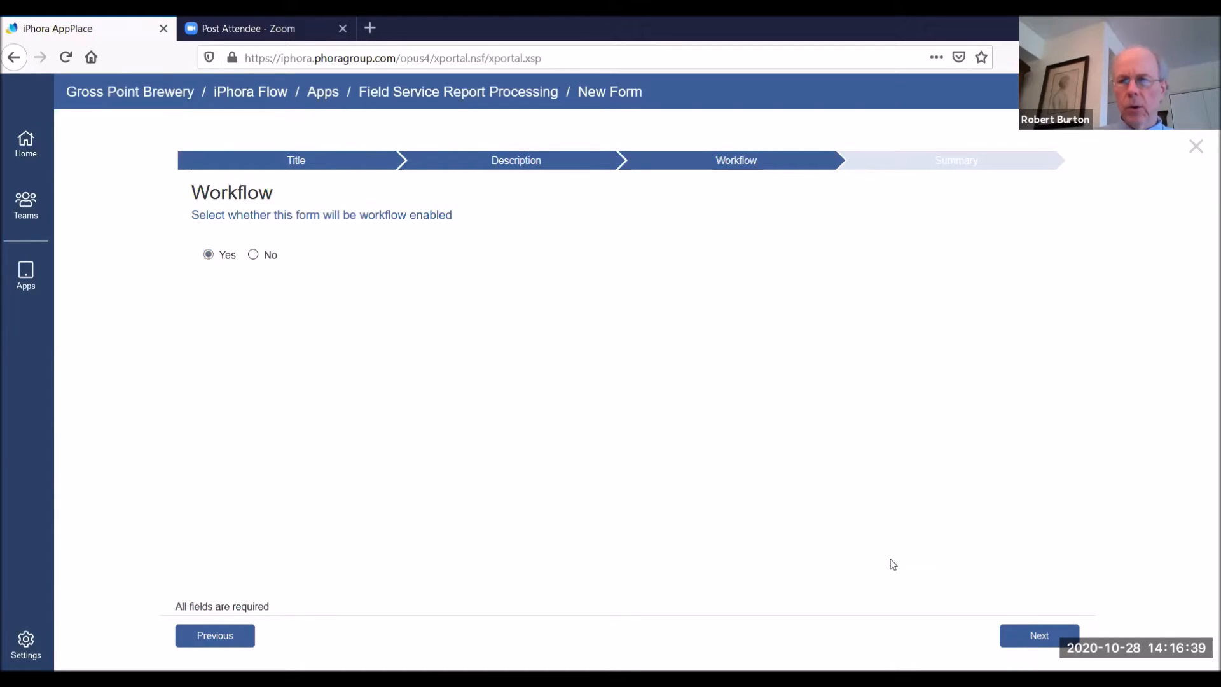
left_click(1038, 643)
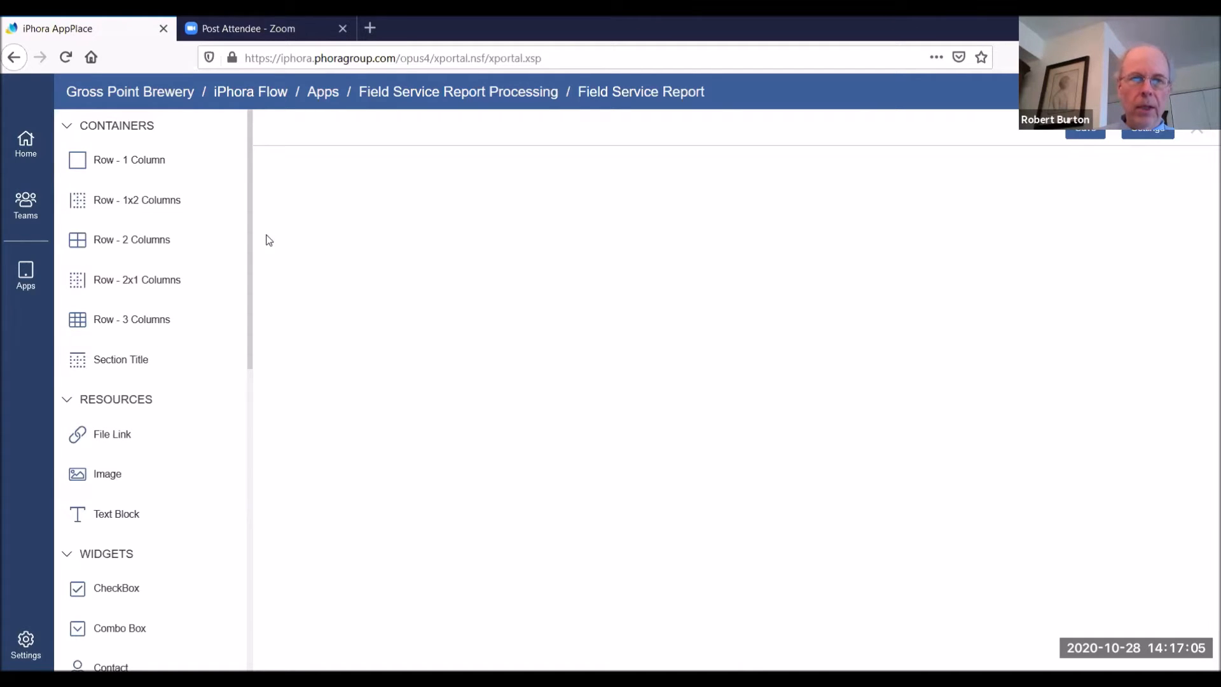
Add a text block at the top of the form reading "Field Service Report" in bold, Extra Large size
left_click_drag(248, 256, 261, 340)
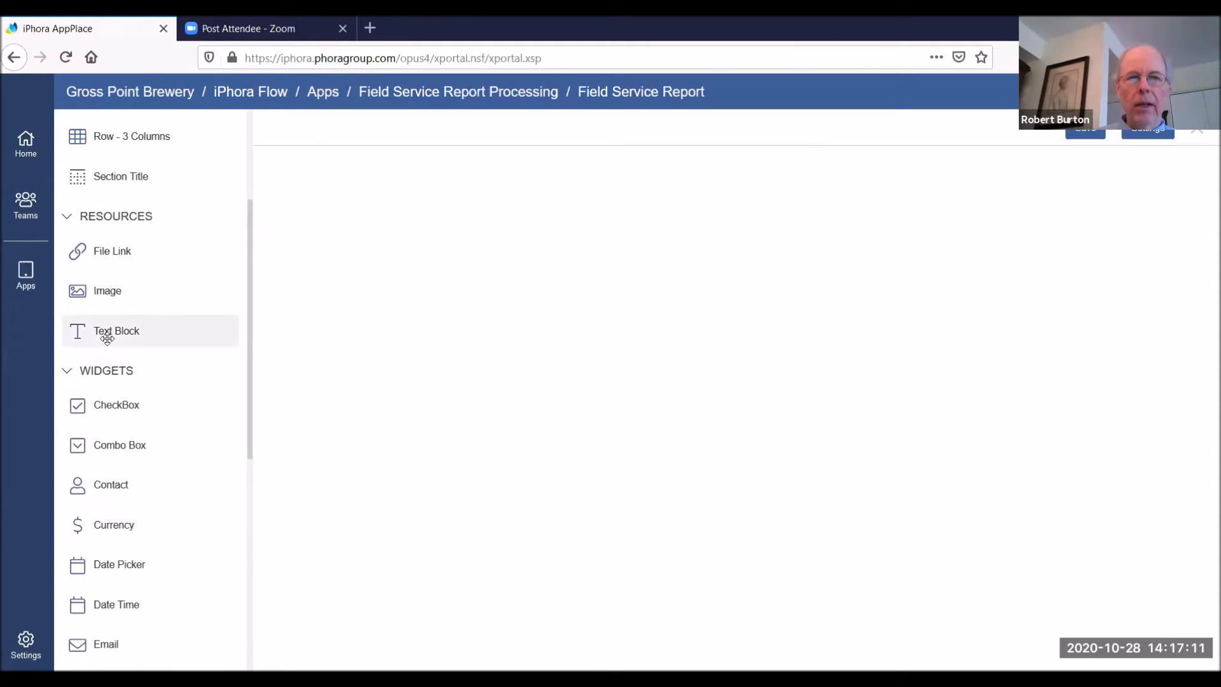
left_click_drag(106, 338, 288, 186)
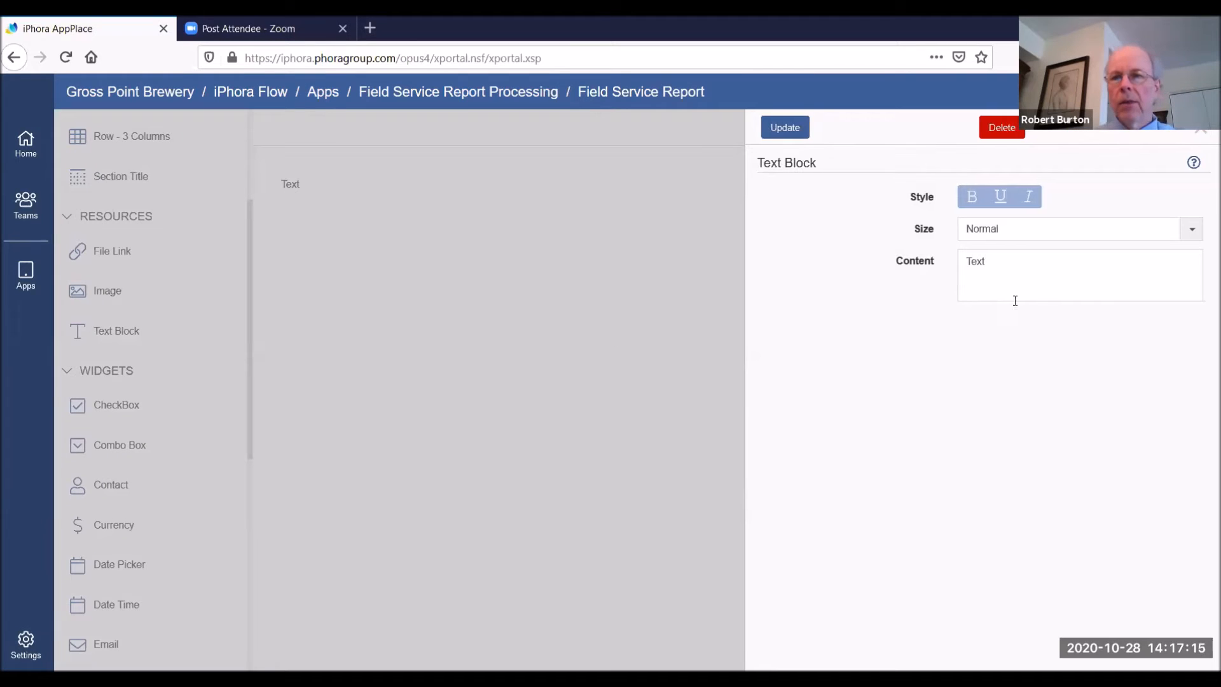
left_click(972, 197)
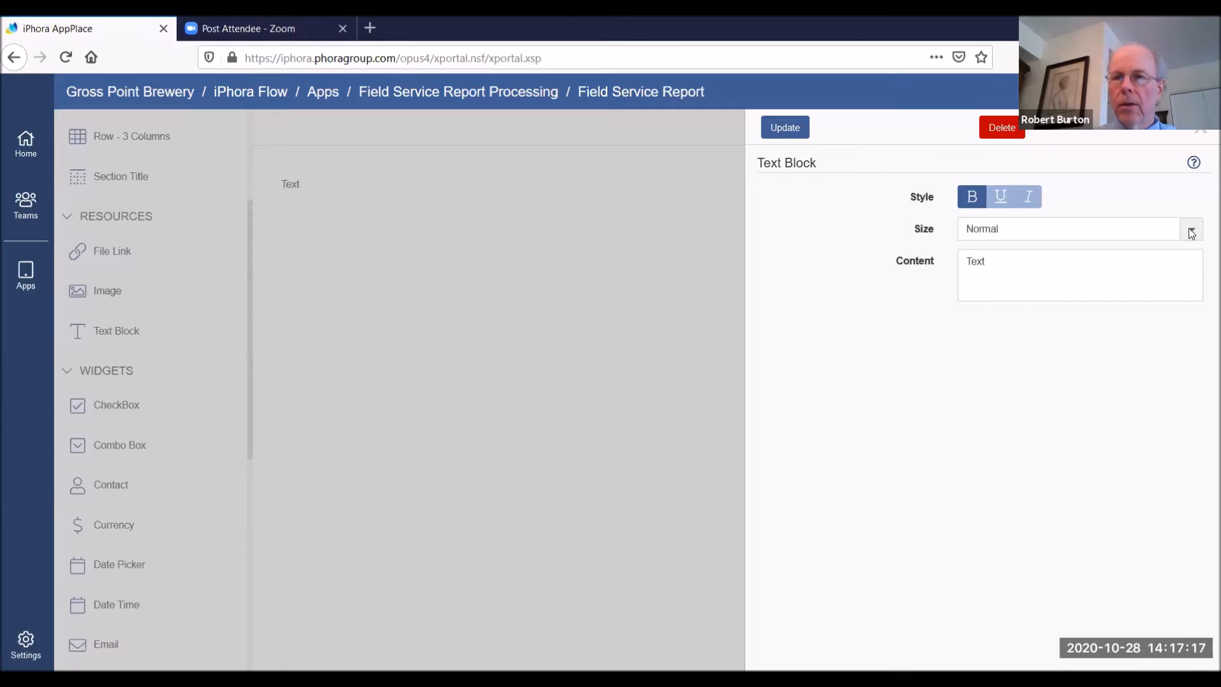
left_click(1018, 229)
left_click(1005, 332)
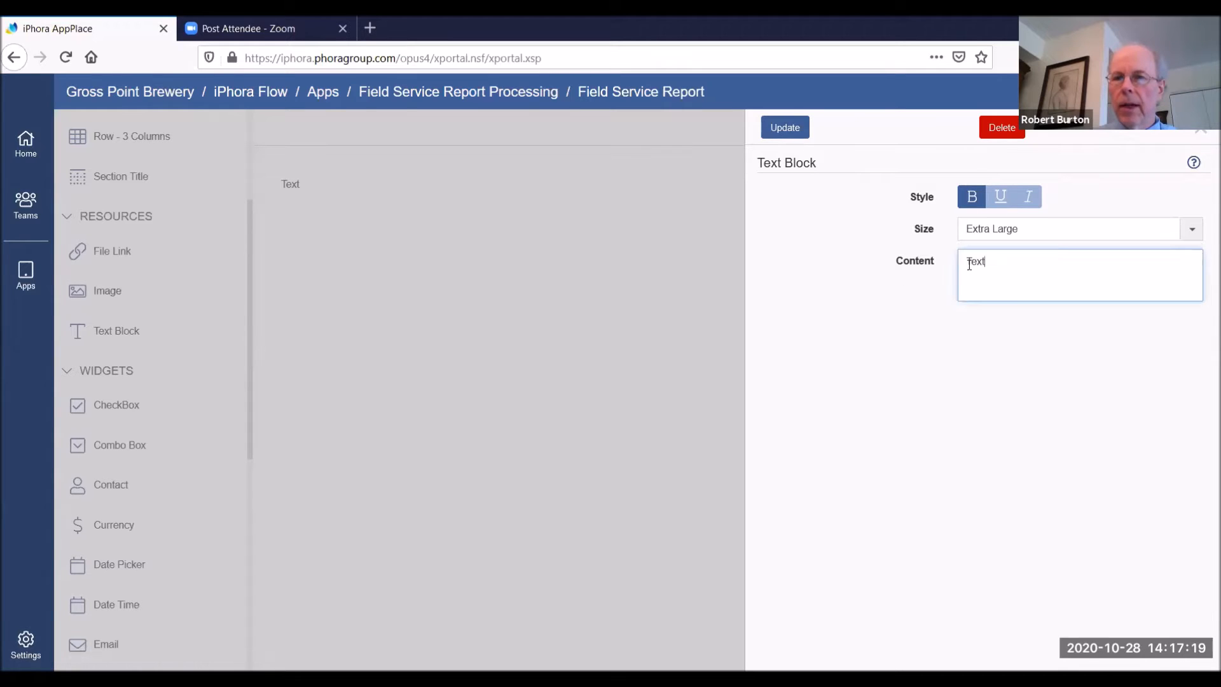
left_click_drag(992, 262, 898, 269)
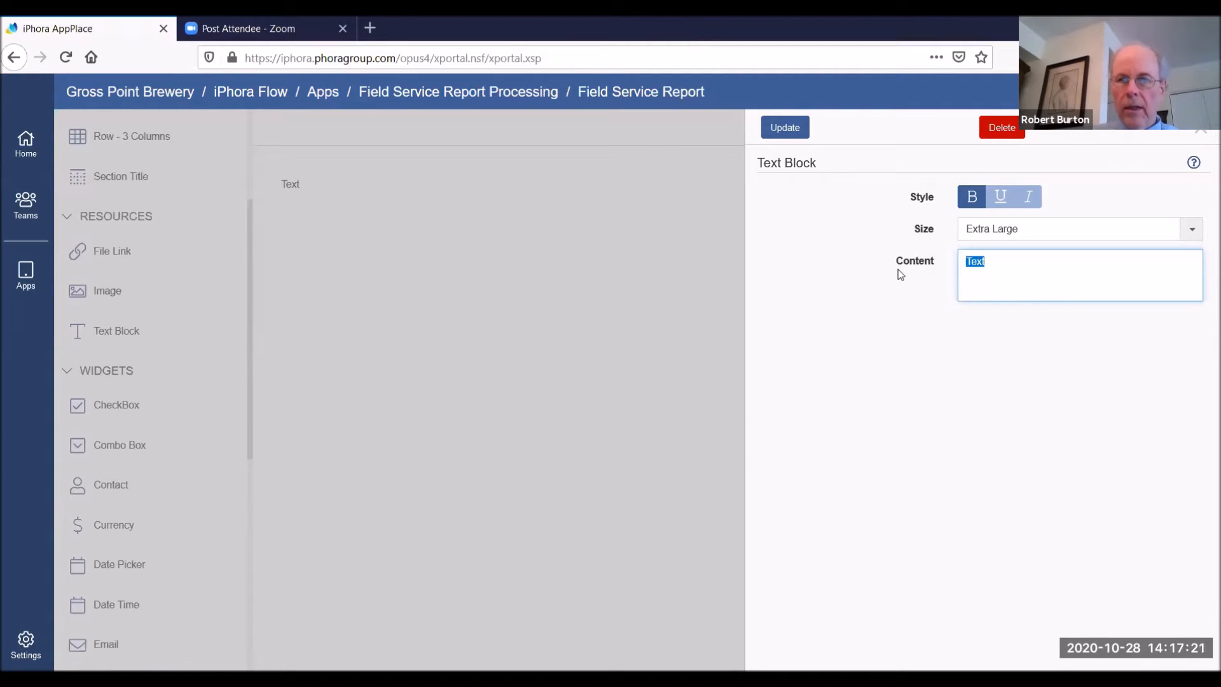
key("ctrl+v")
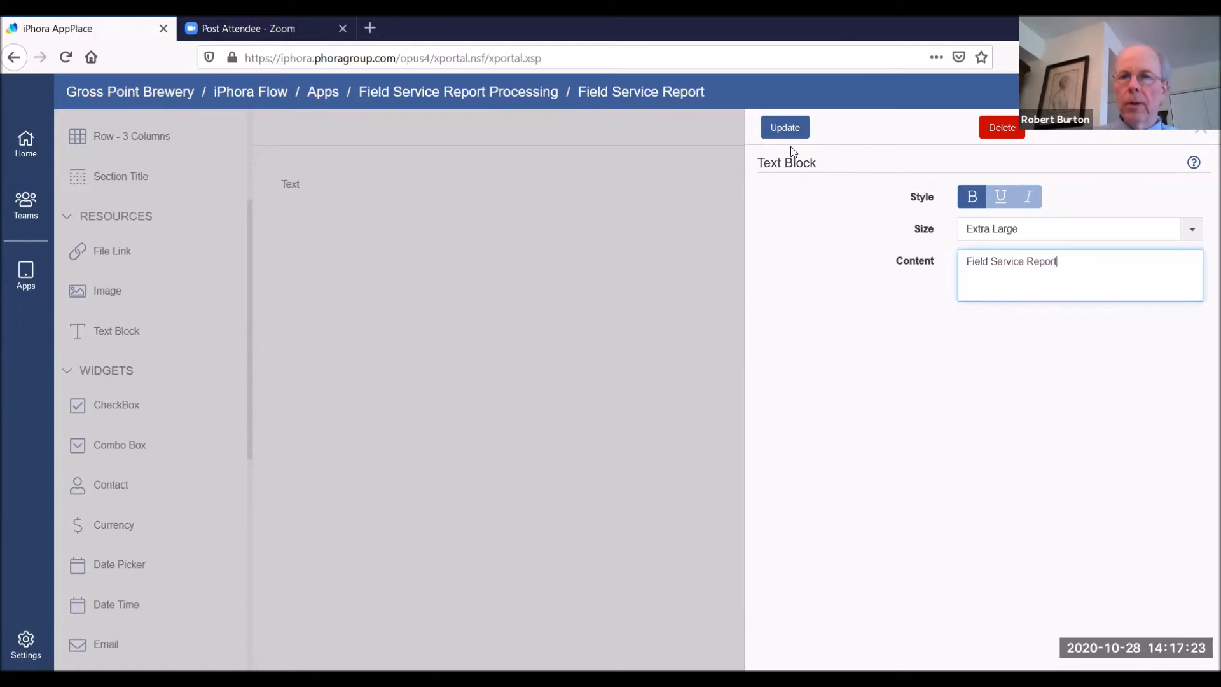
left_click(788, 126)
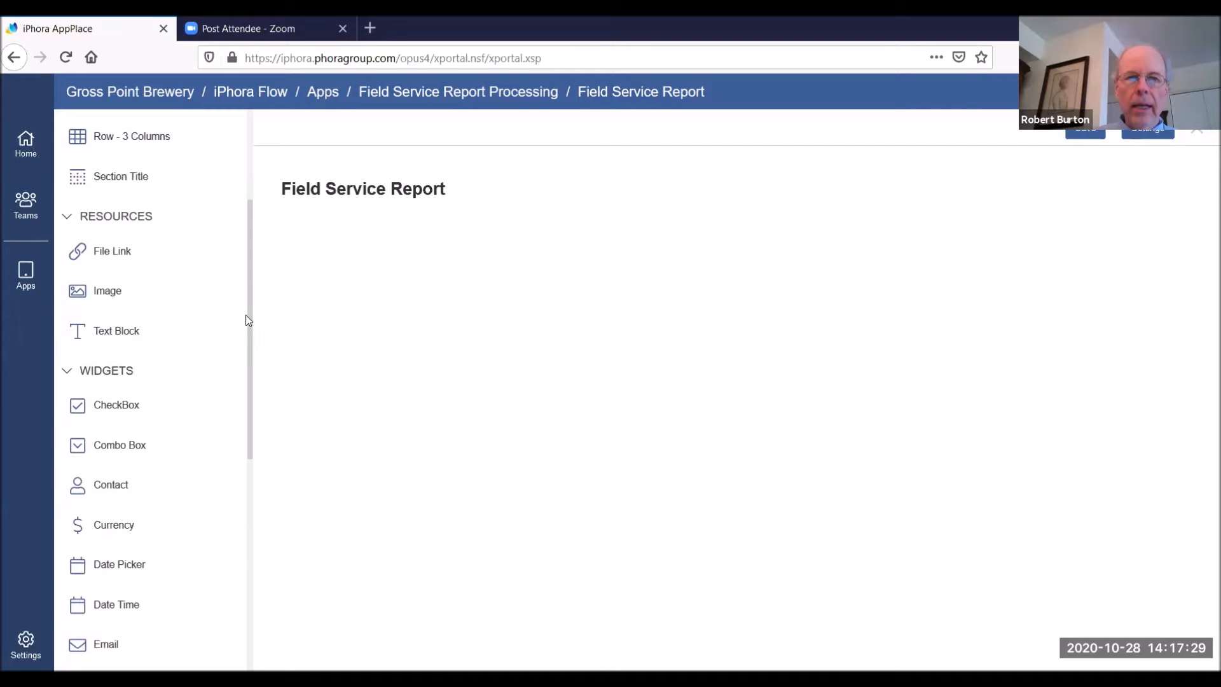
Add two two-column rows to the form, one below the other under the Field Service Report heading
left_click_drag(251, 304, 244, 217)
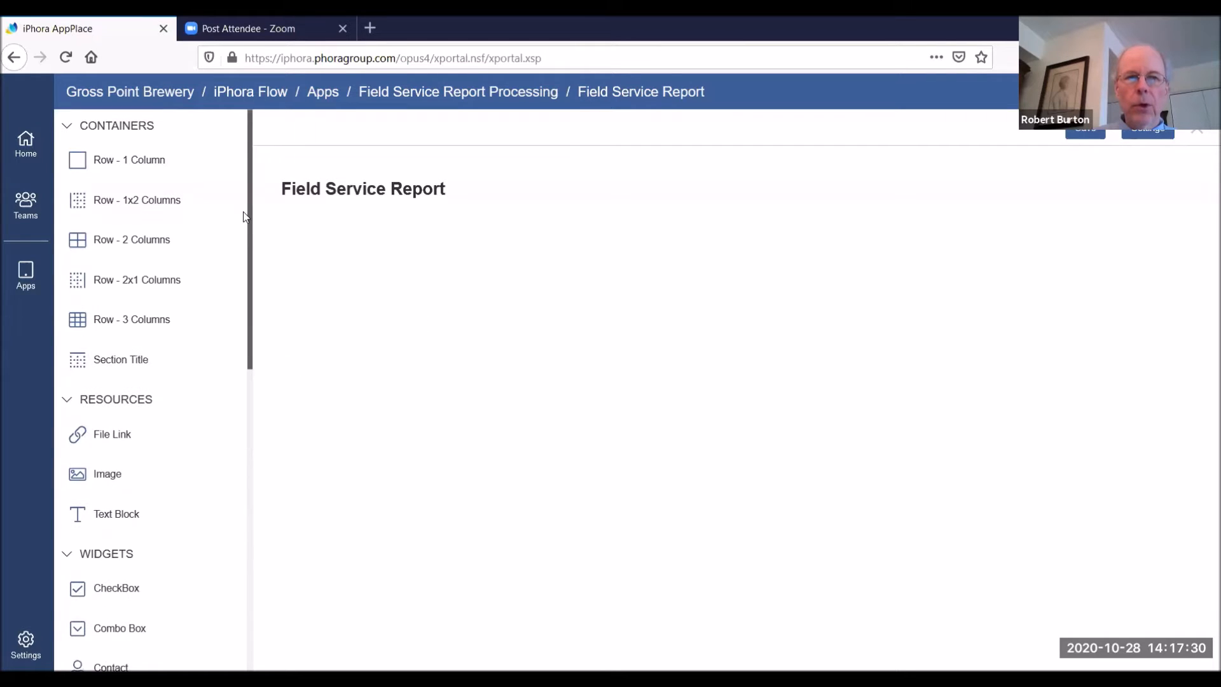
left_click(126, 242)
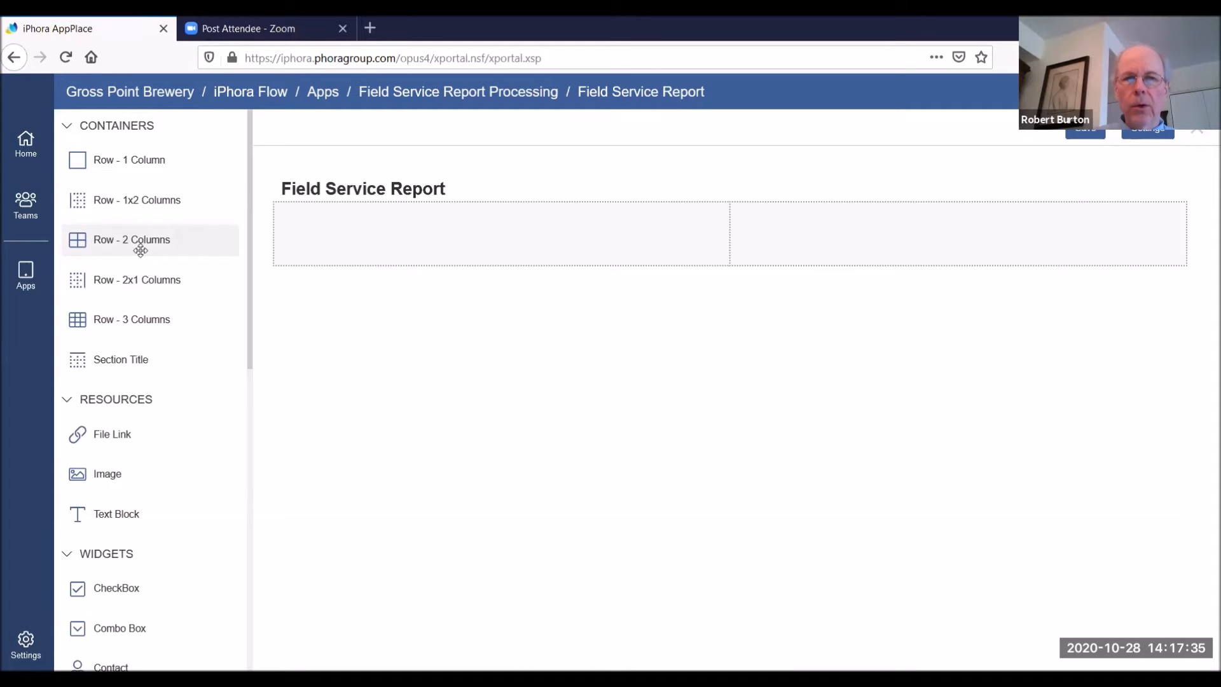
left_click_drag(140, 251, 609, 487)
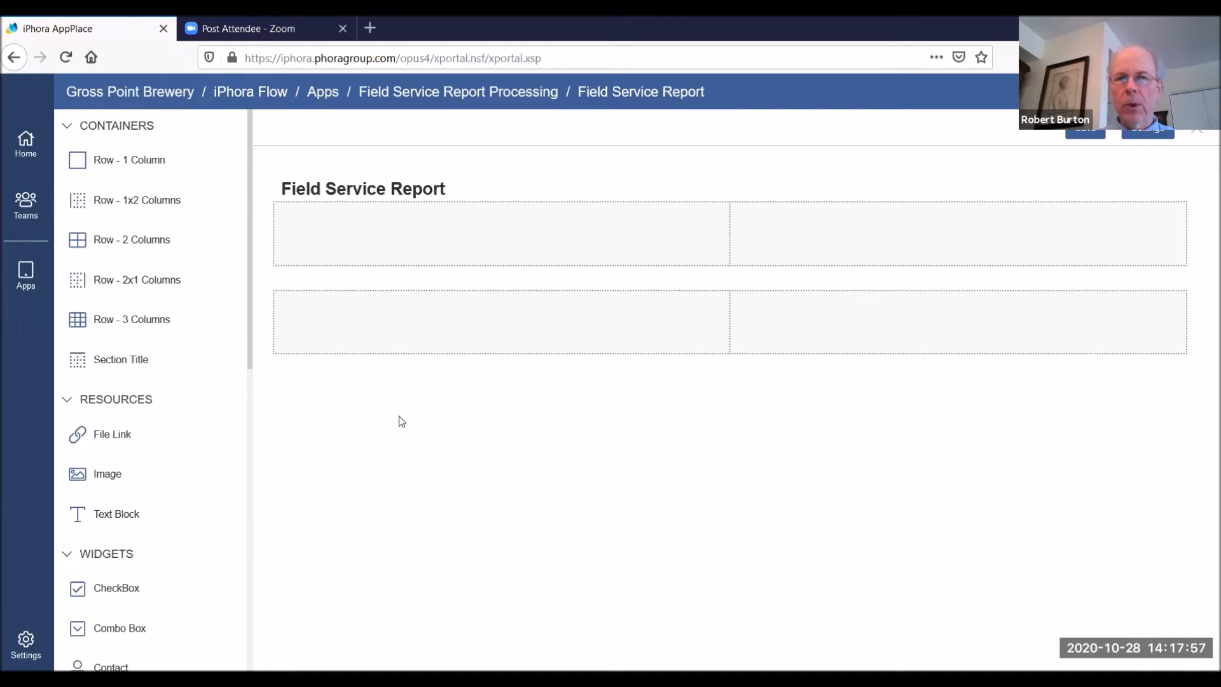
Place a combo box in the left cell of the second row, named service_type and labelled "Service Type"
left_click_drag(249, 262, 284, 401)
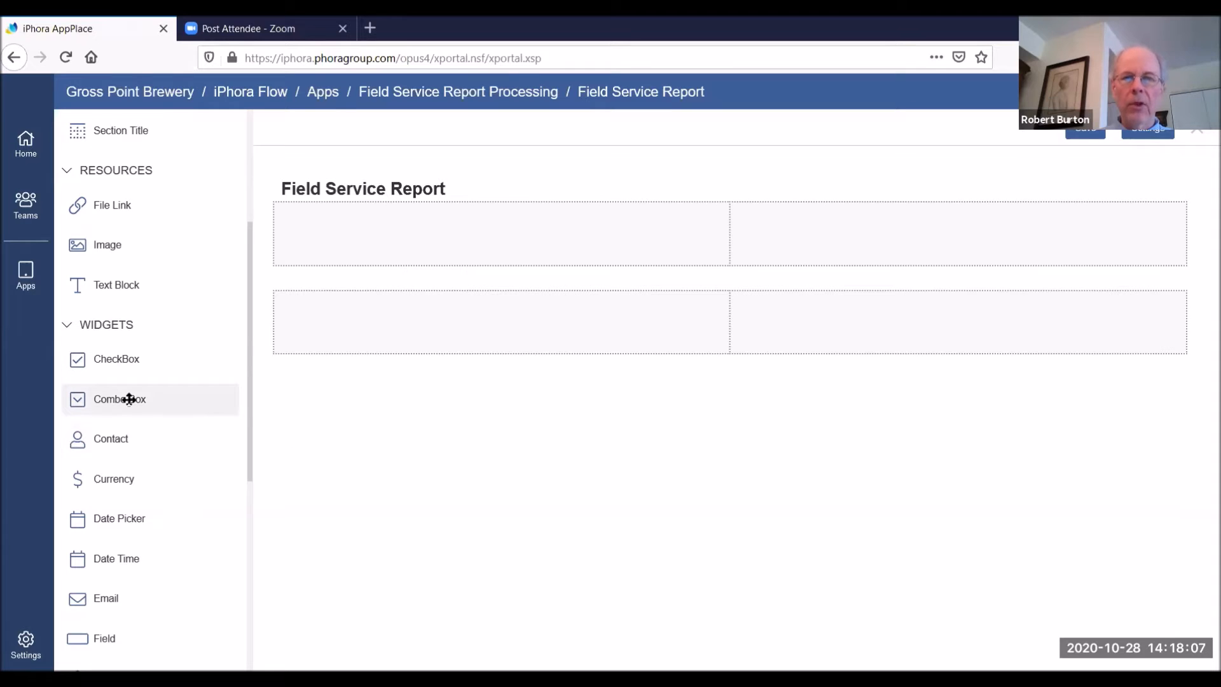
left_click_drag(129, 399, 414, 404)
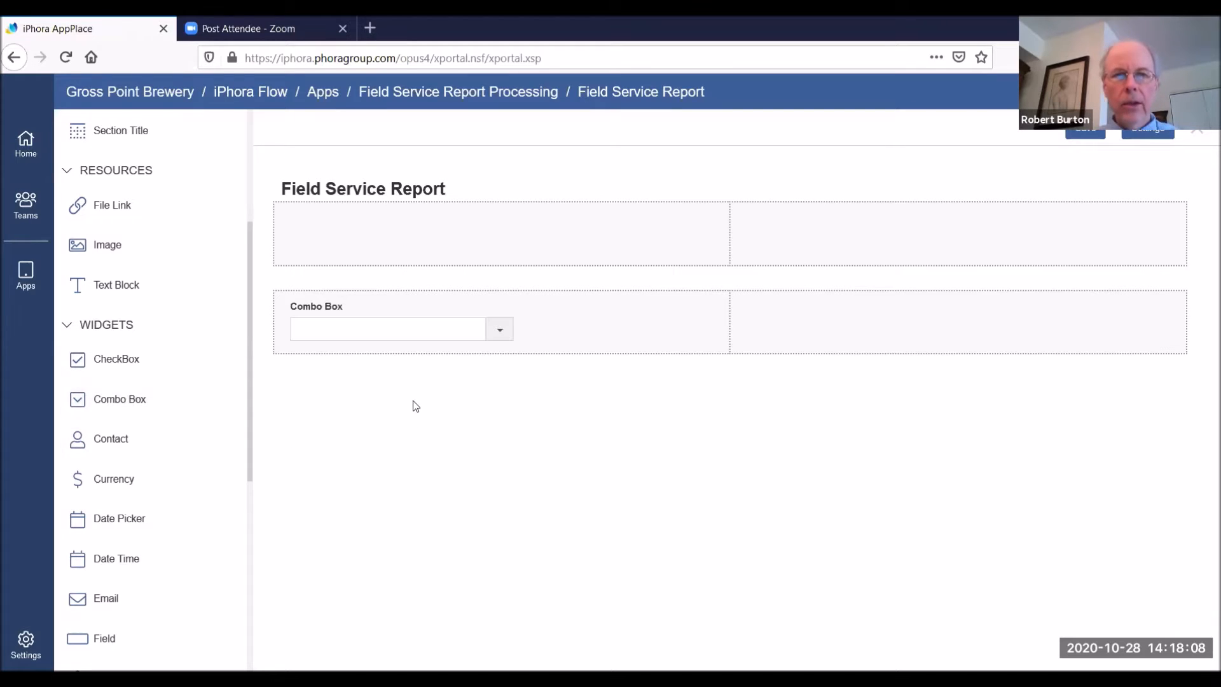
left_click(378, 328)
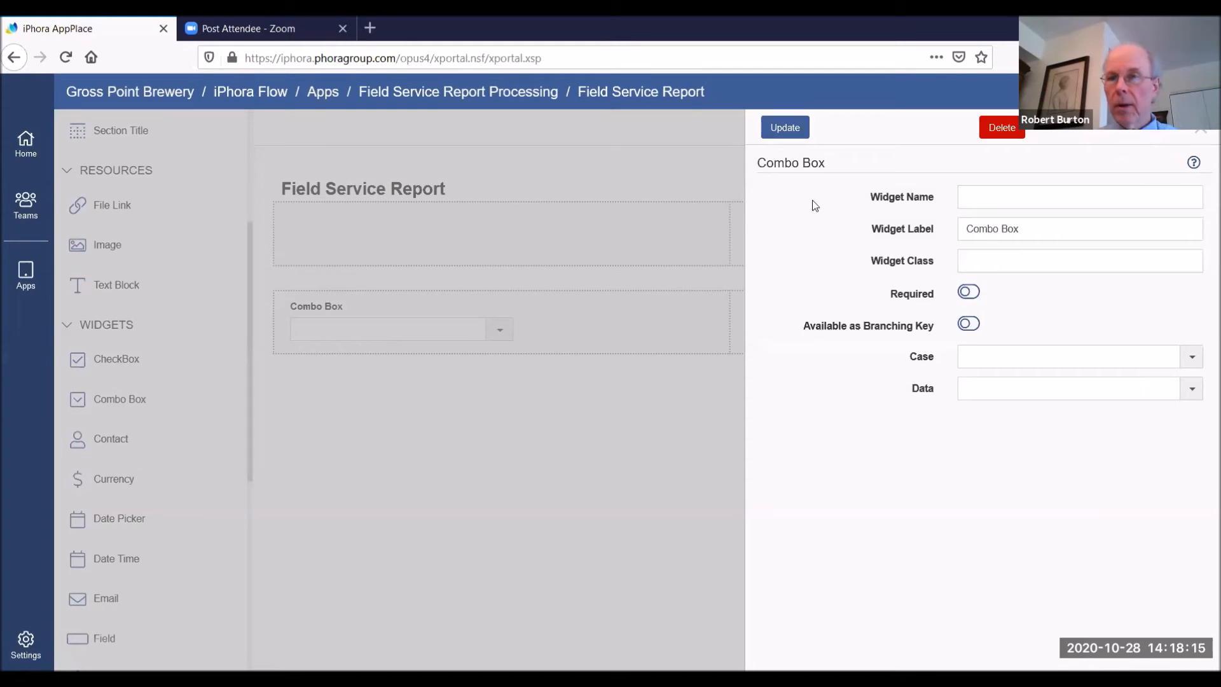
left_click(973, 196)
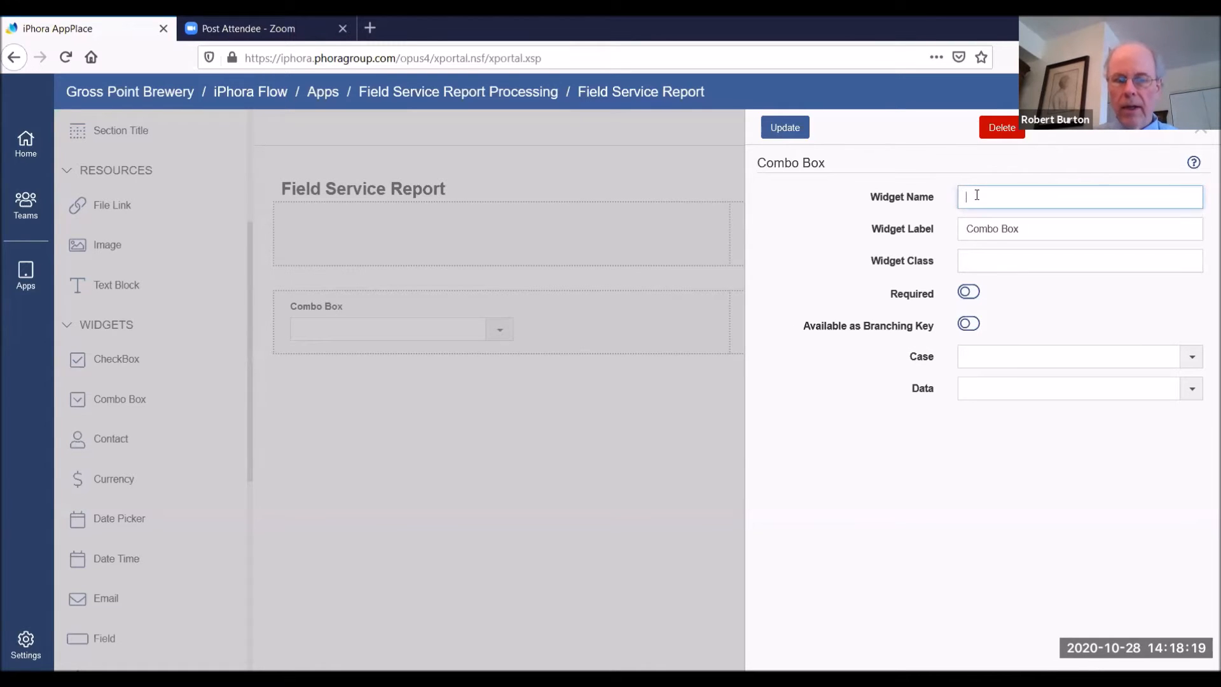
type("service")
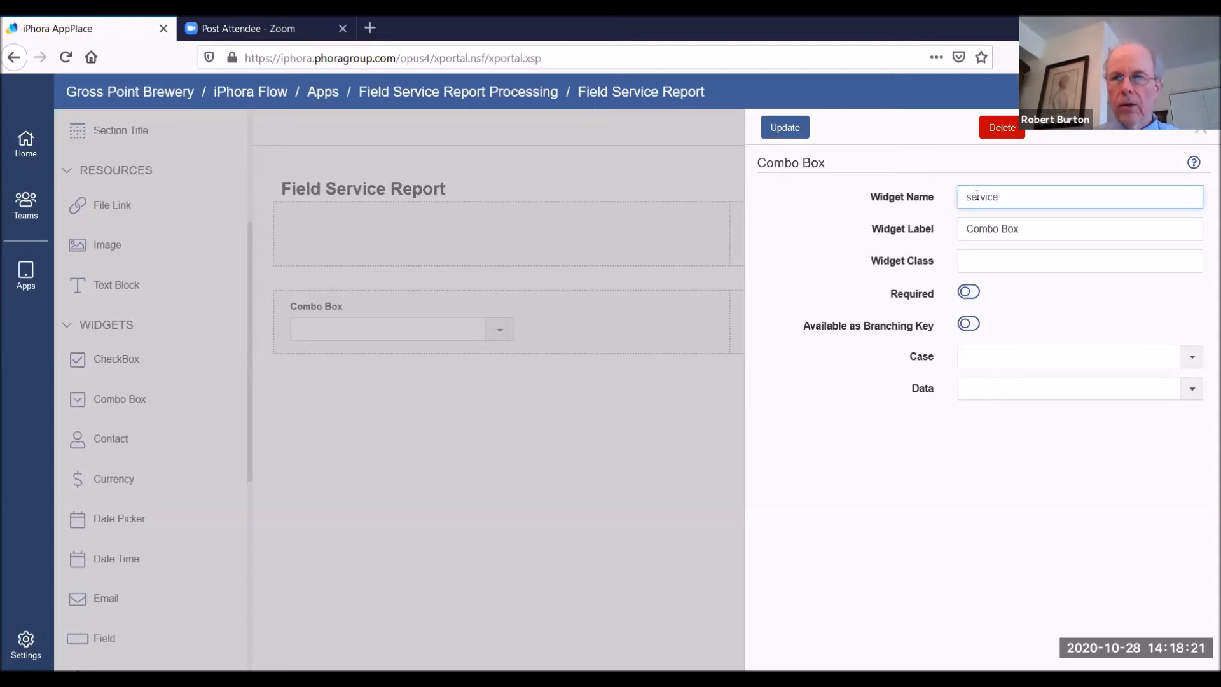
type("_type")
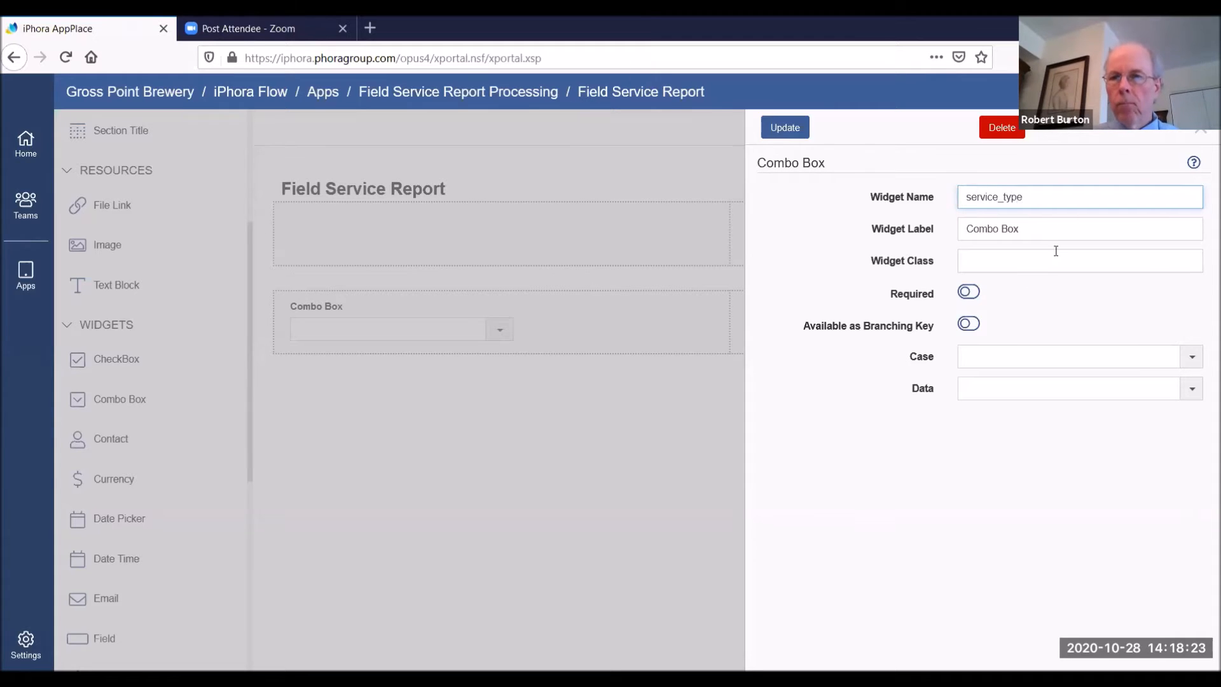
key("Tab")
type("Service Type")
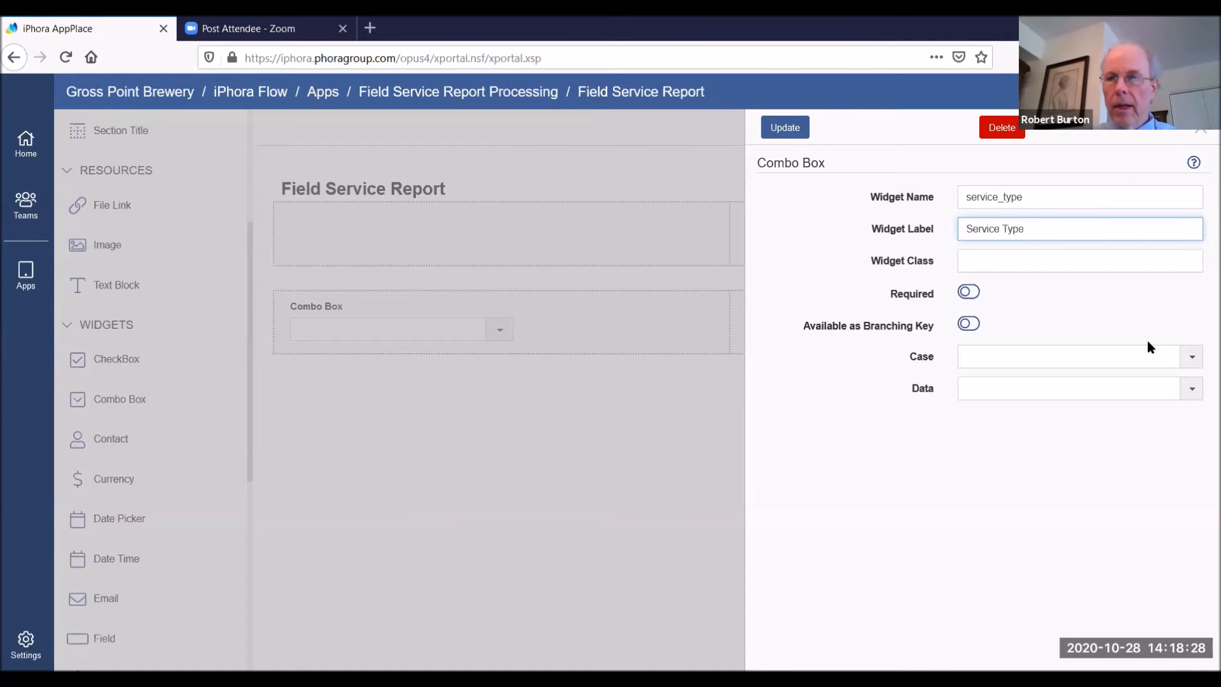
Make the Service Type combo box required and available as a branching key, with List as its data source
left_click(970, 292)
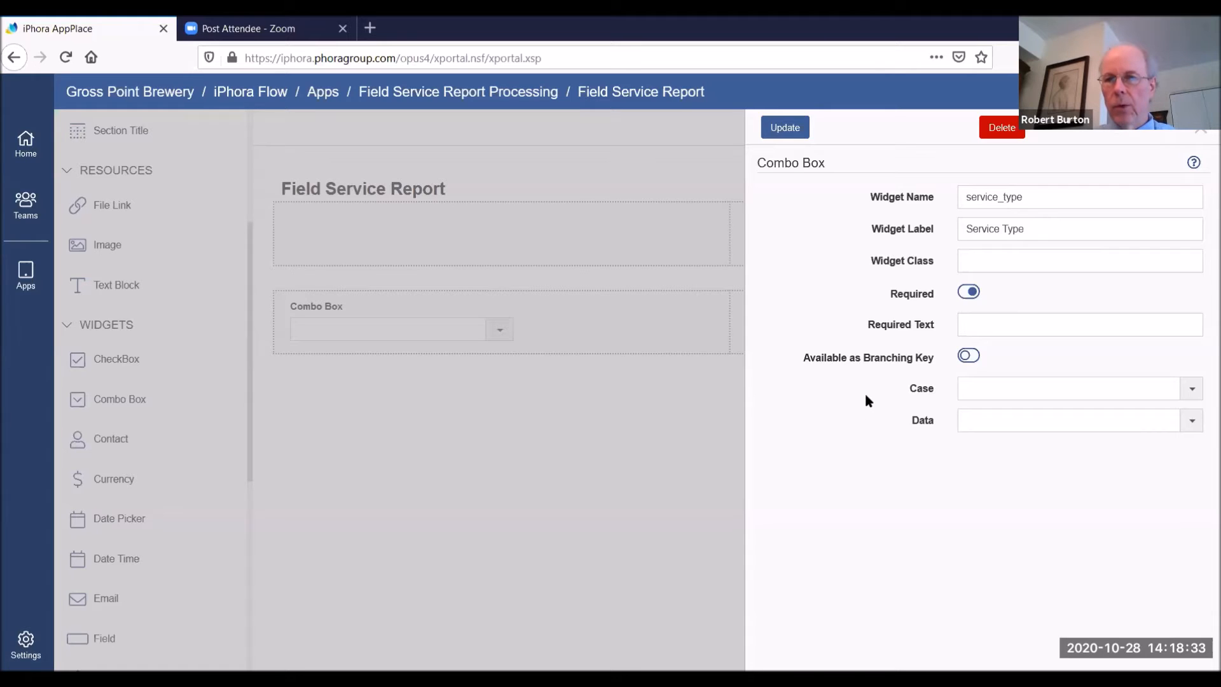
left_click(970, 356)
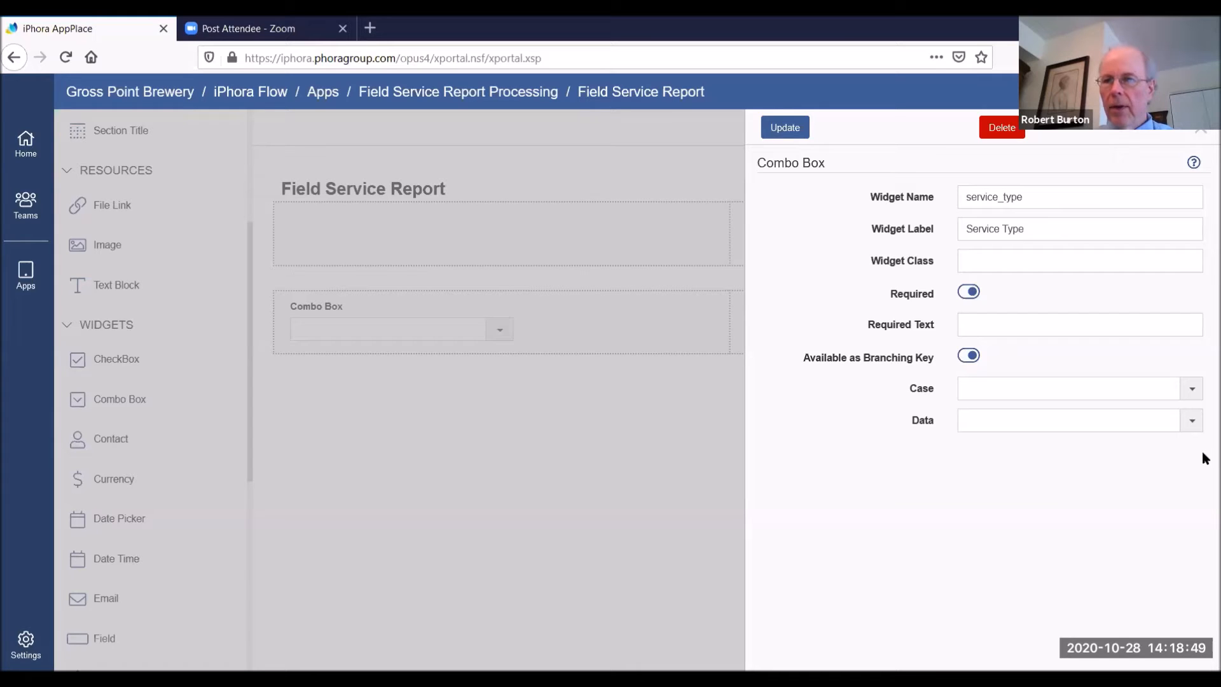
left_click(1192, 420)
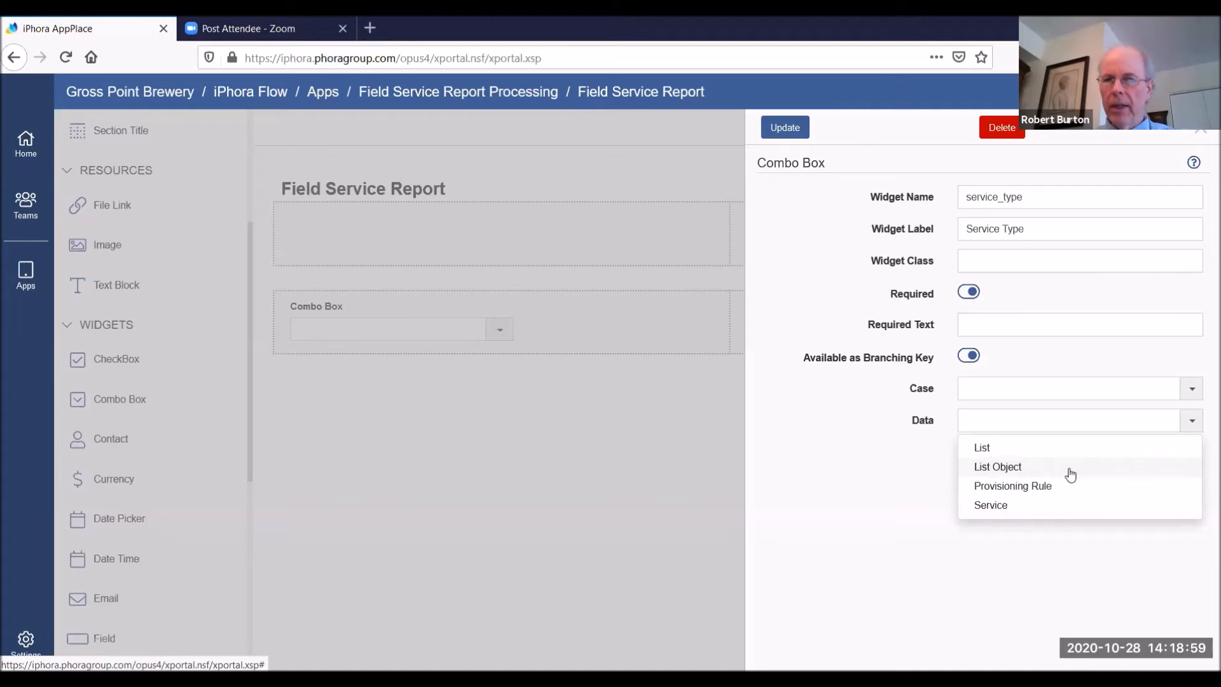
left_click(1011, 447)
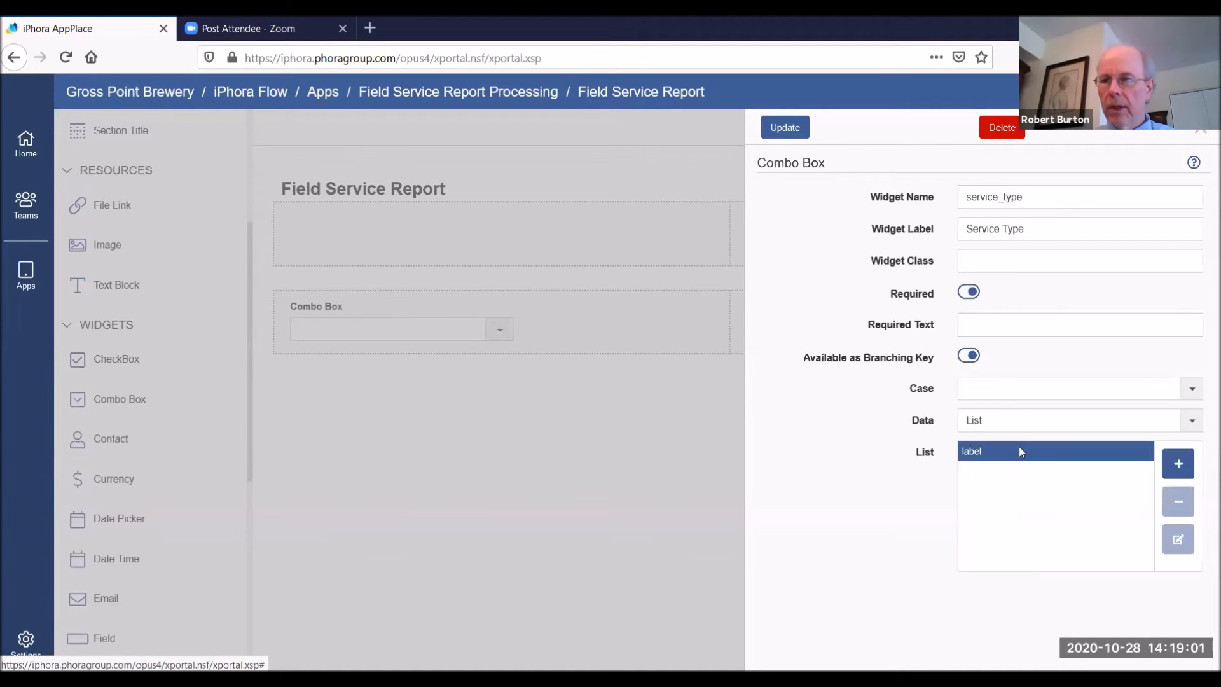
Add the entries "warranty" and "billable" to the Service Type list and update the widget
left_click(1175, 469)
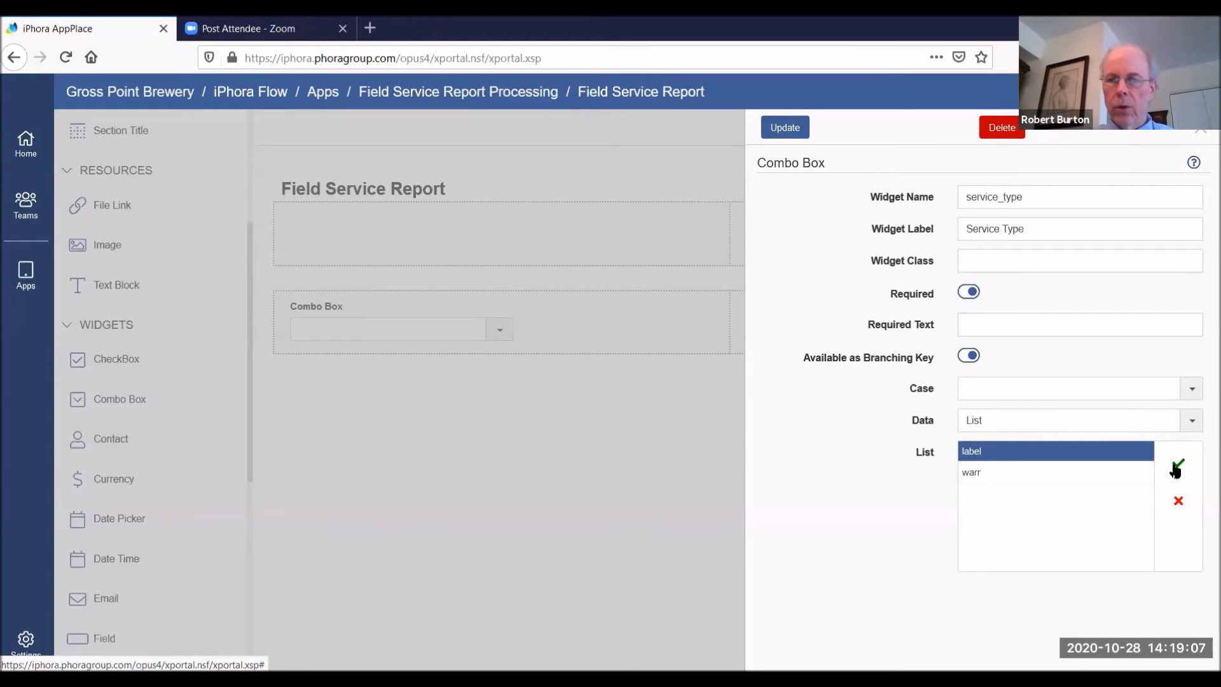
left_click(1176, 469)
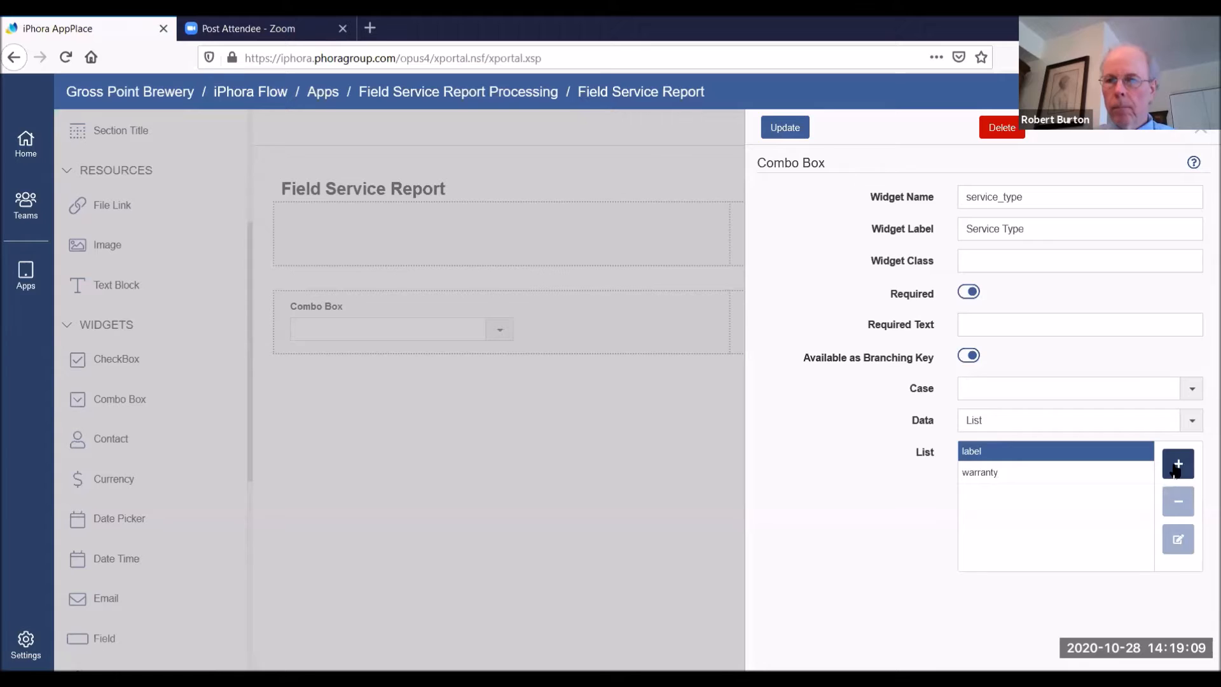
left_click(1176, 470)
type("billable")
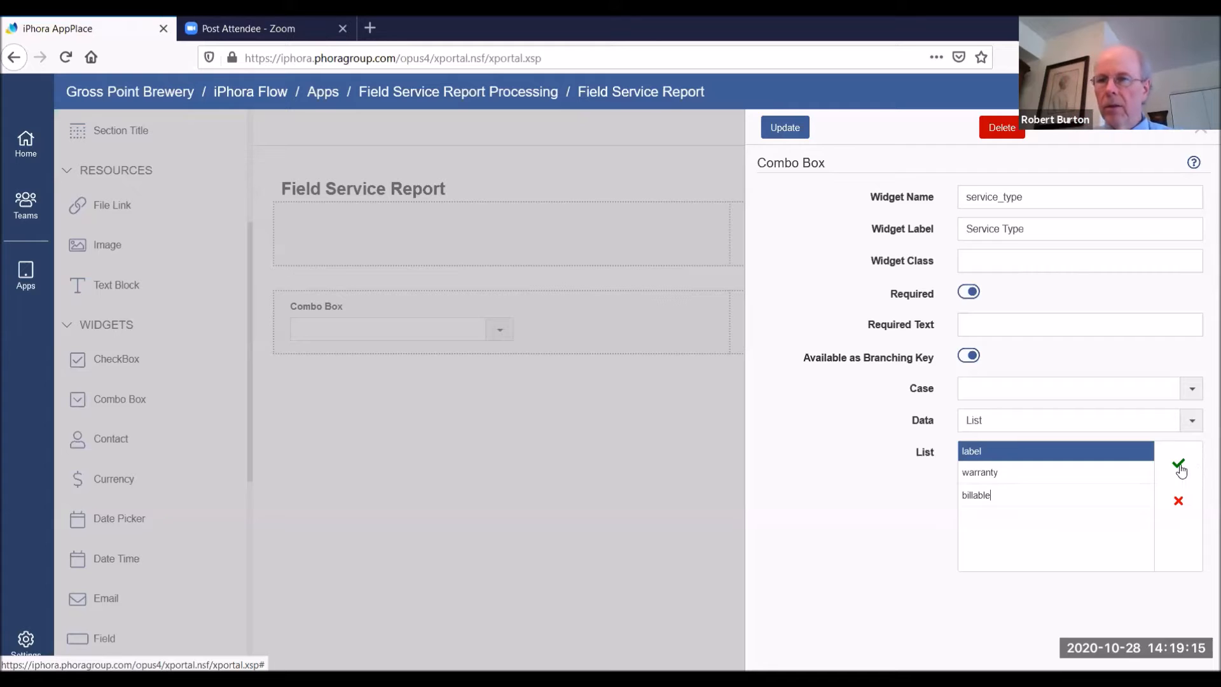
left_click(1177, 469)
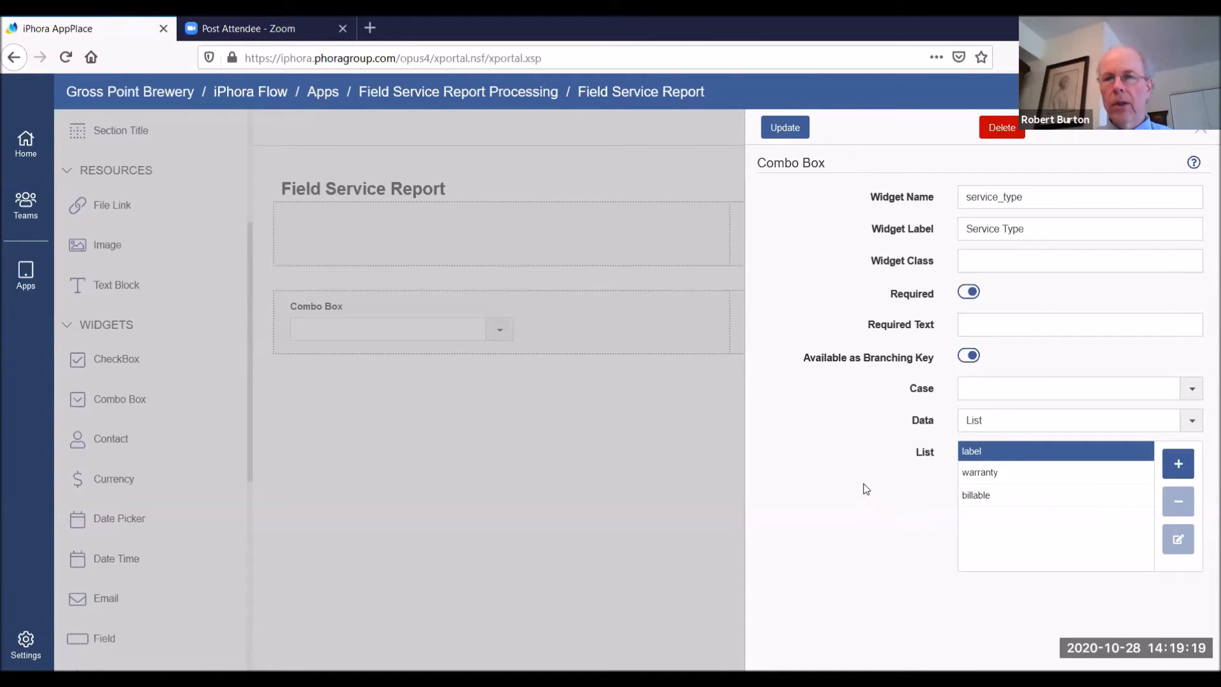
left_click(785, 127)
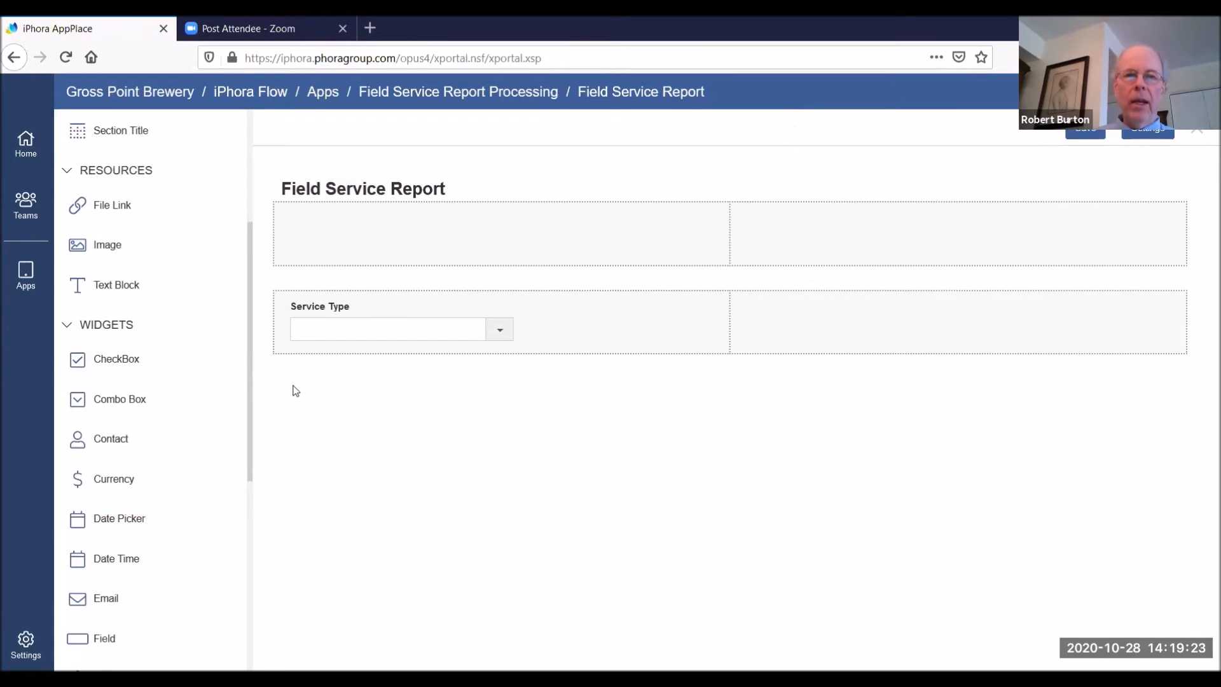
Place a contact widget in the left cell of the first row, named c_contact and labelled "Customer Contact"
left_click_drag(252, 401, 263, 438)
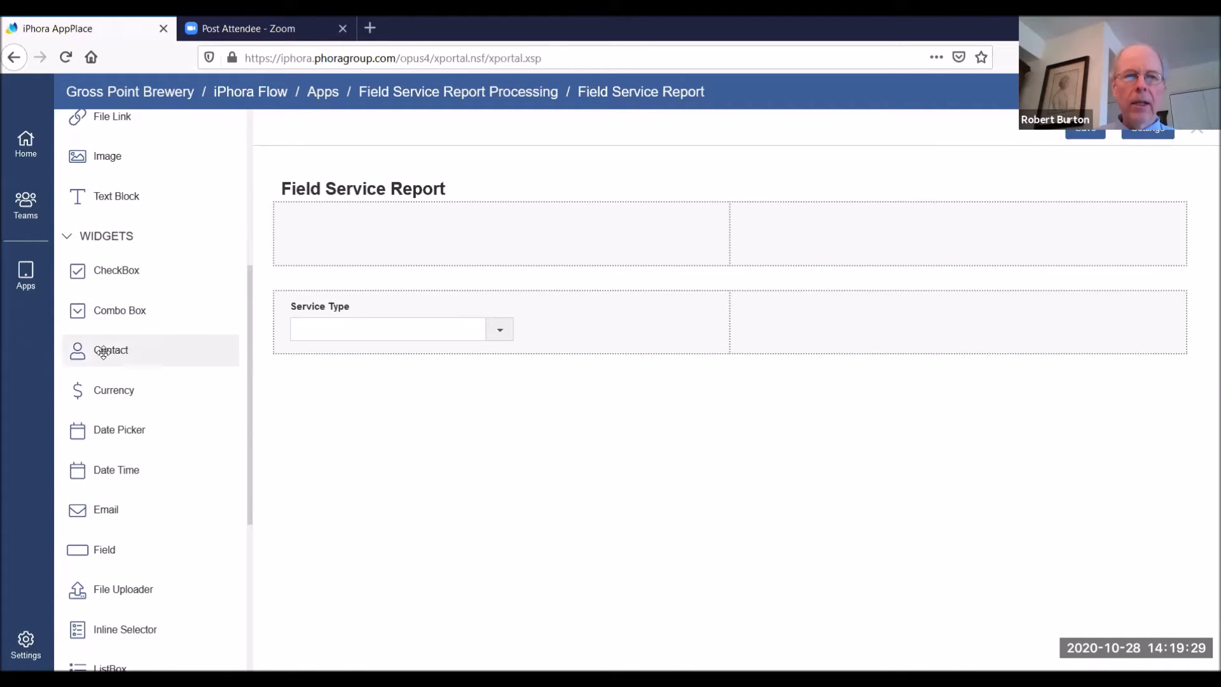
left_click_drag(112, 354, 353, 235)
left_click(1015, 192)
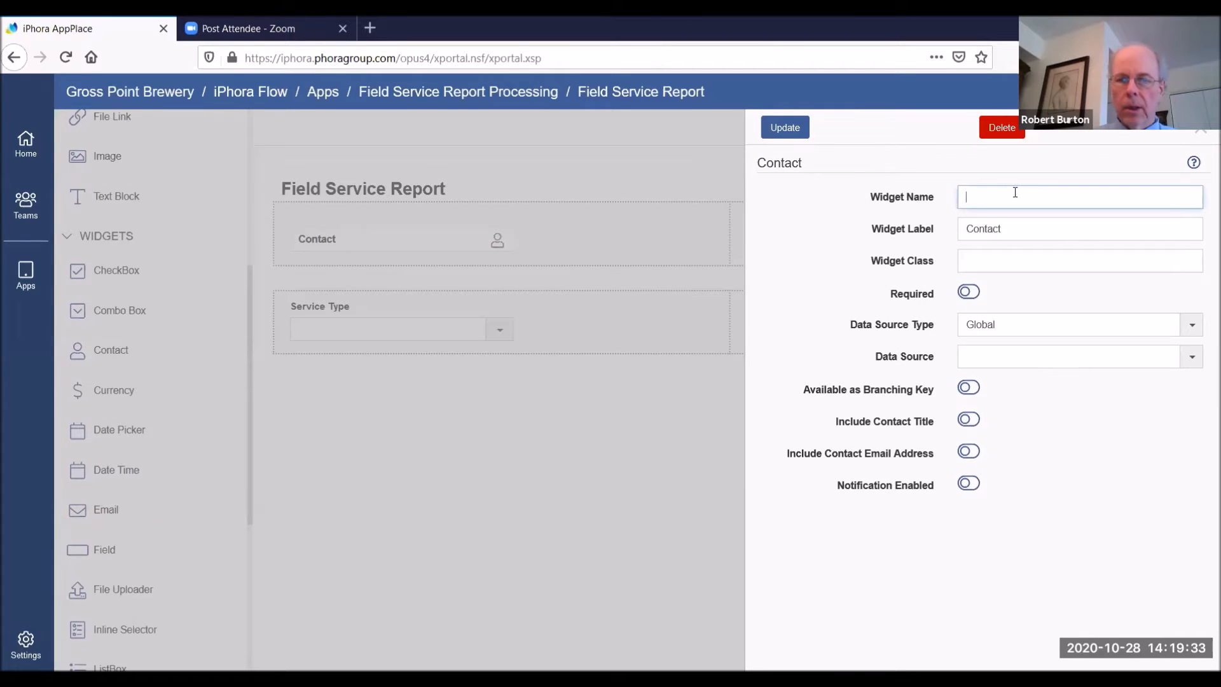
type("c_contact")
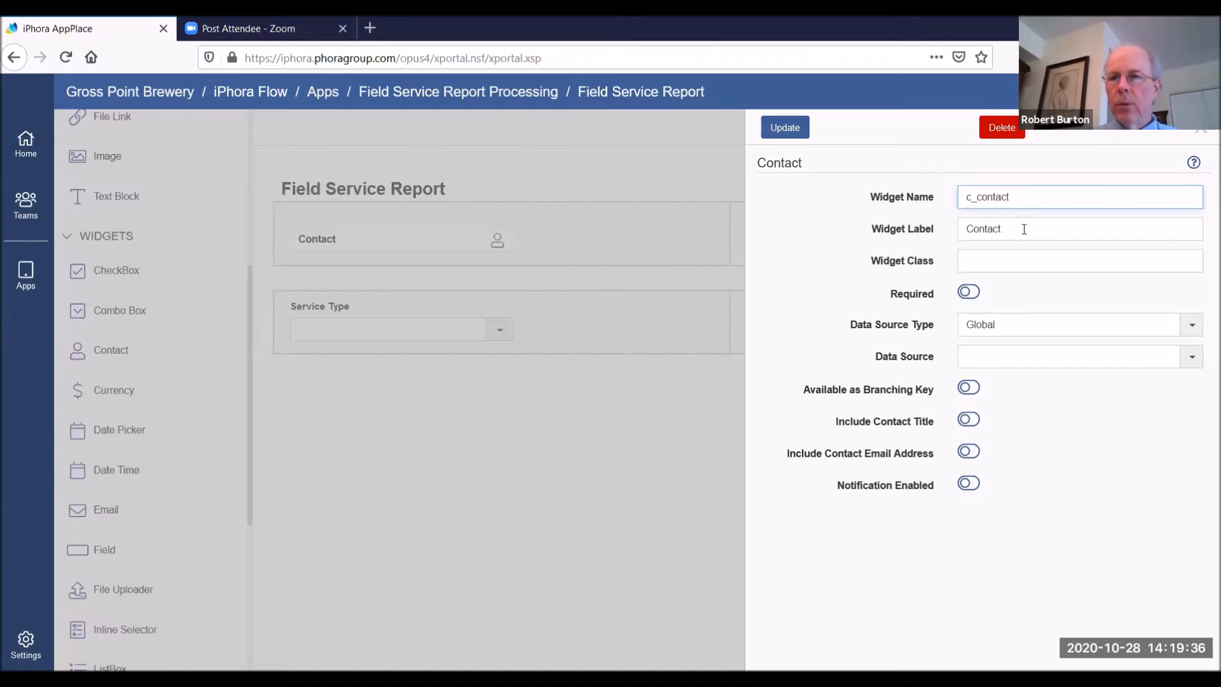
key("Tab")
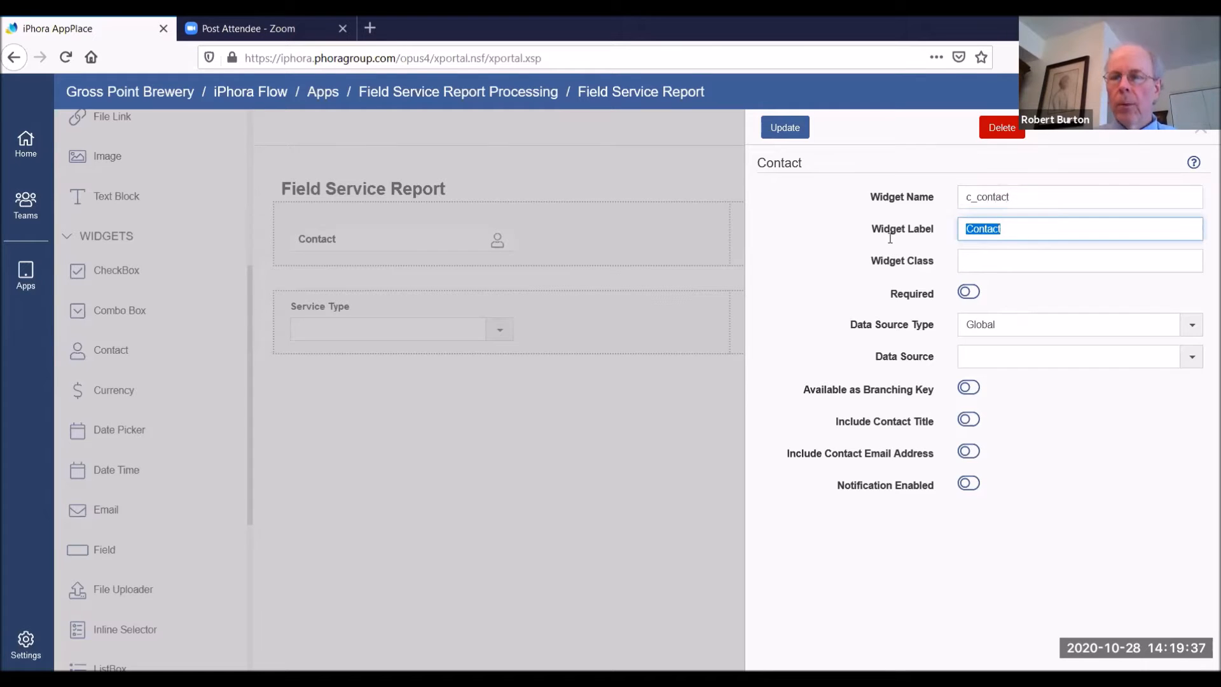
type("Cu")
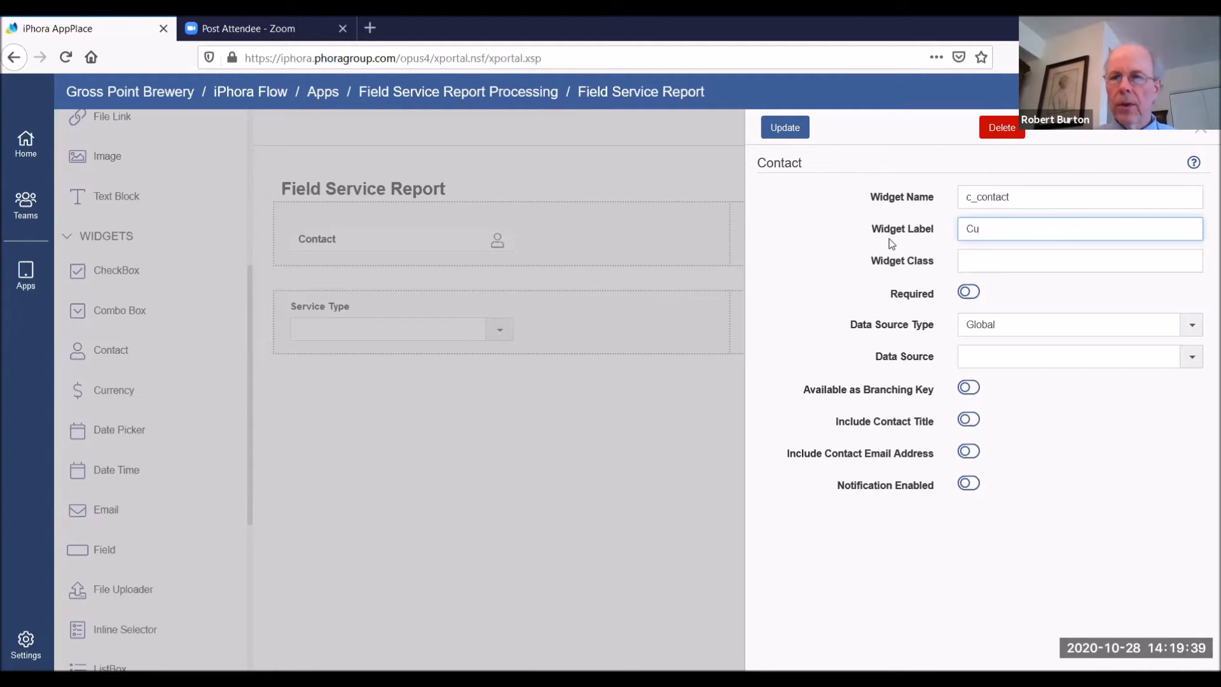
type("stomer Contact")
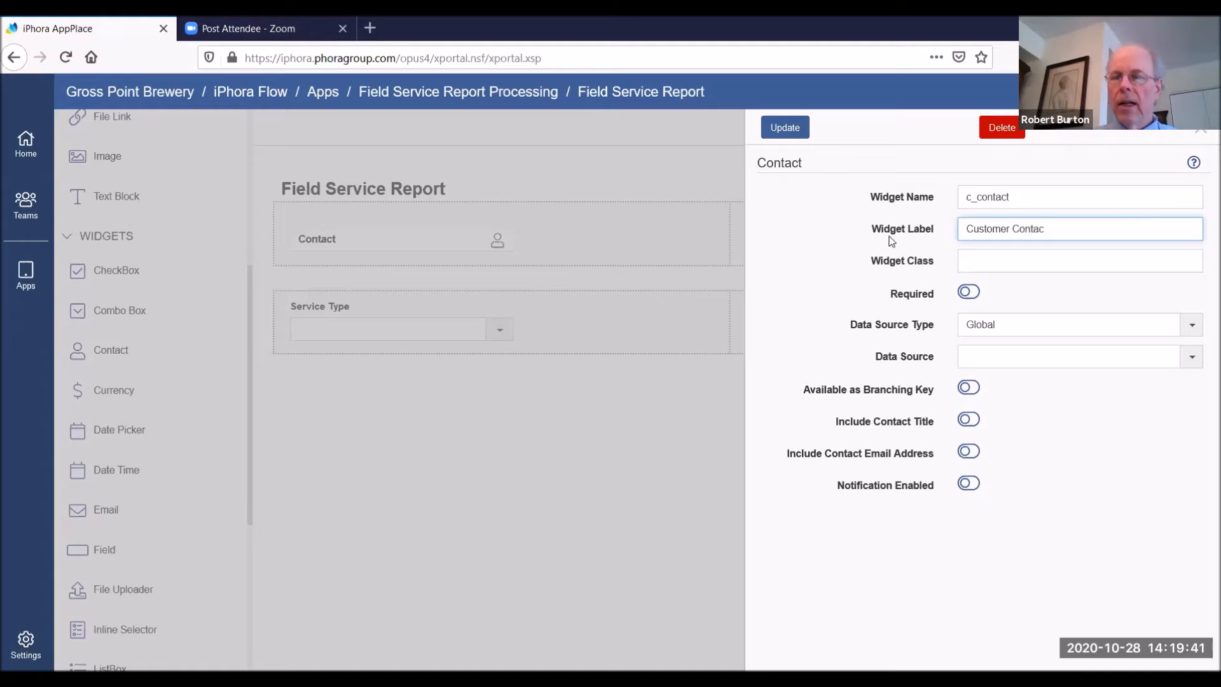
Set the Customer Contact widget's data source to All External Contacts and update the widget
left_click(1049, 255)
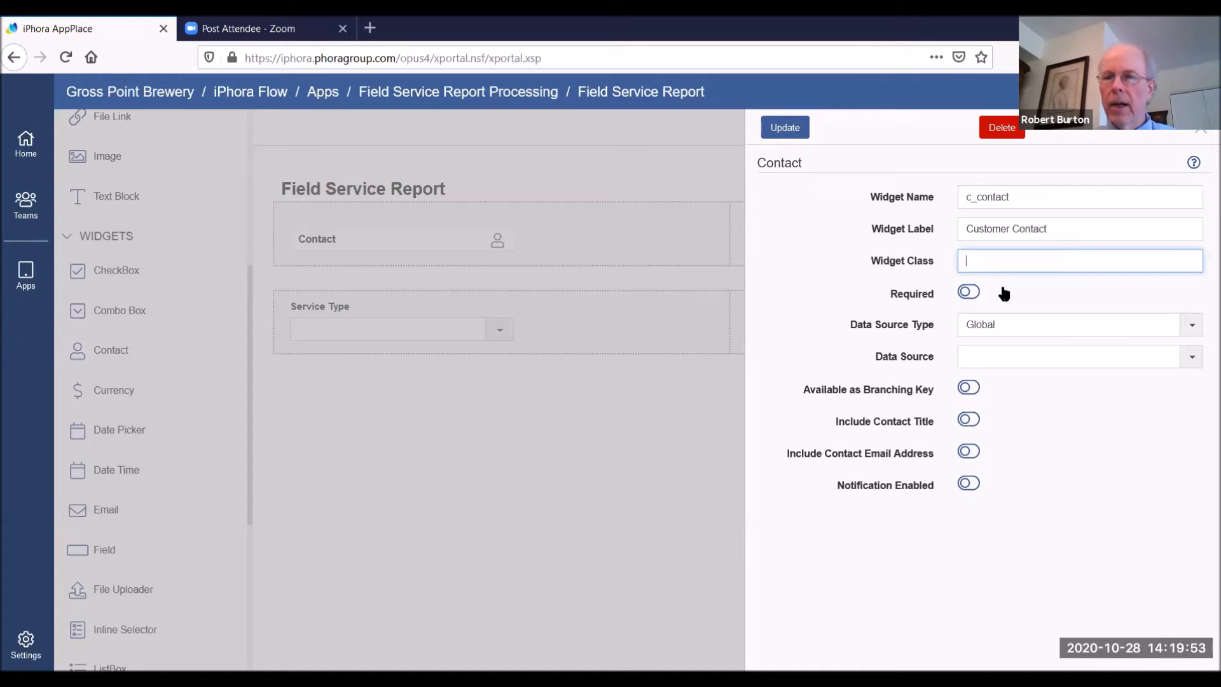
left_click(1038, 290)
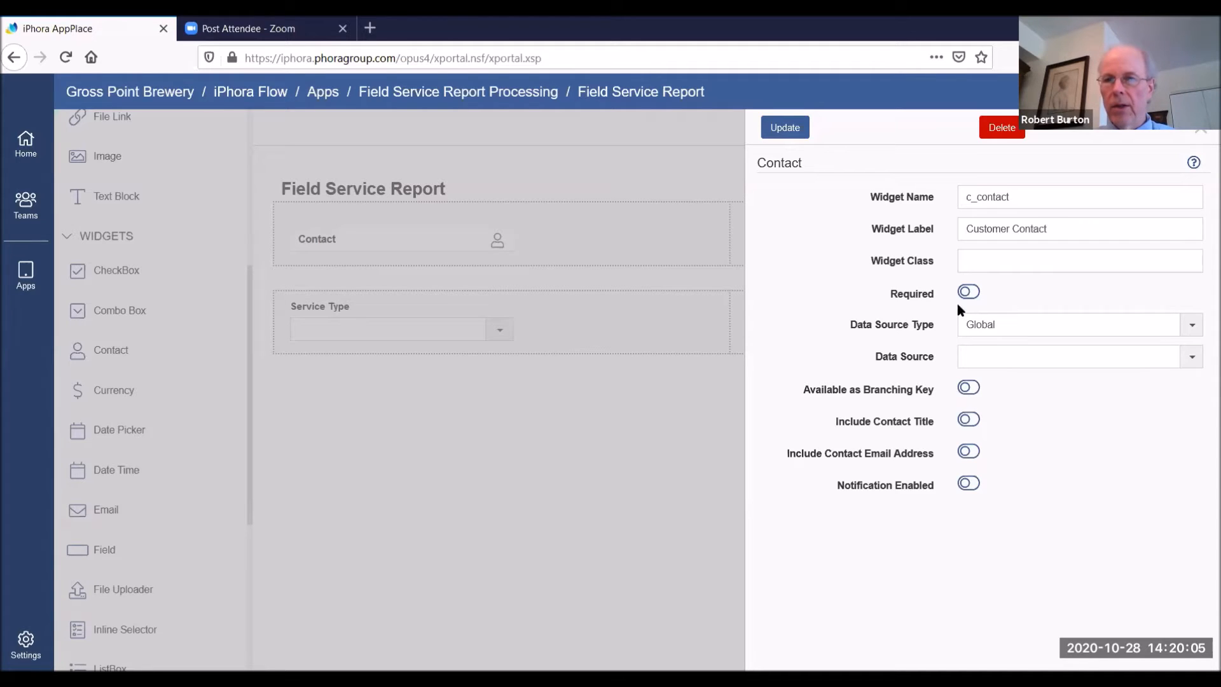
left_click(1197, 357)
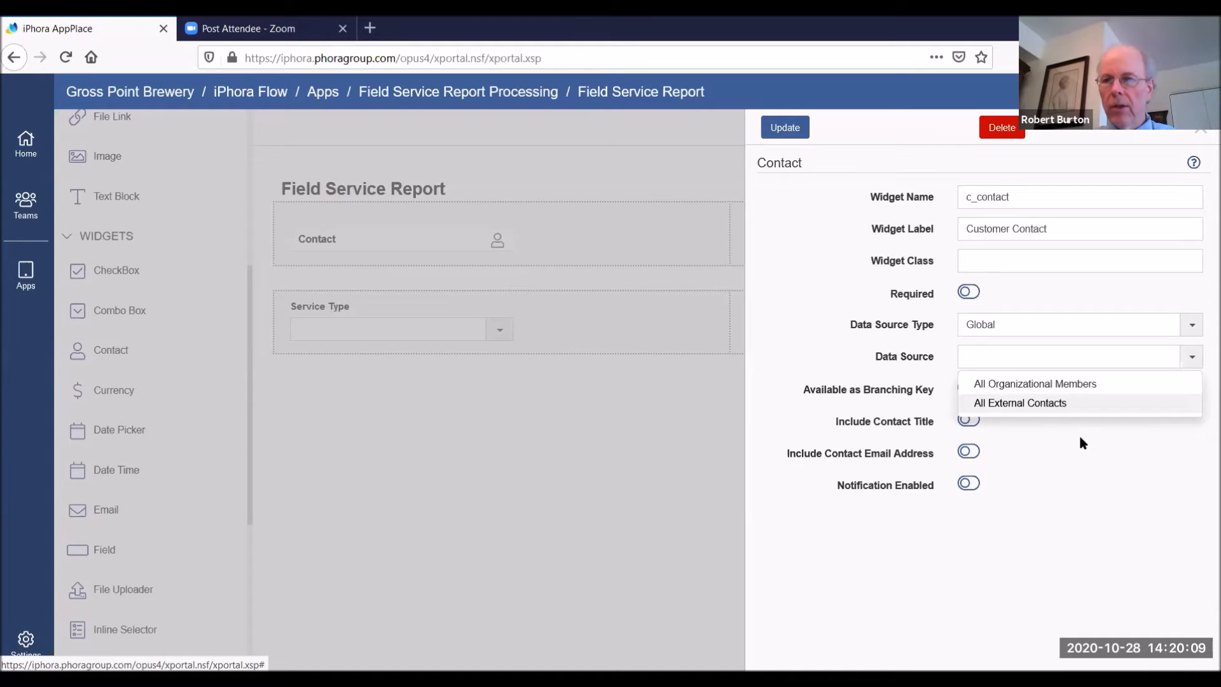
left_click(1040, 405)
left_click(792, 130)
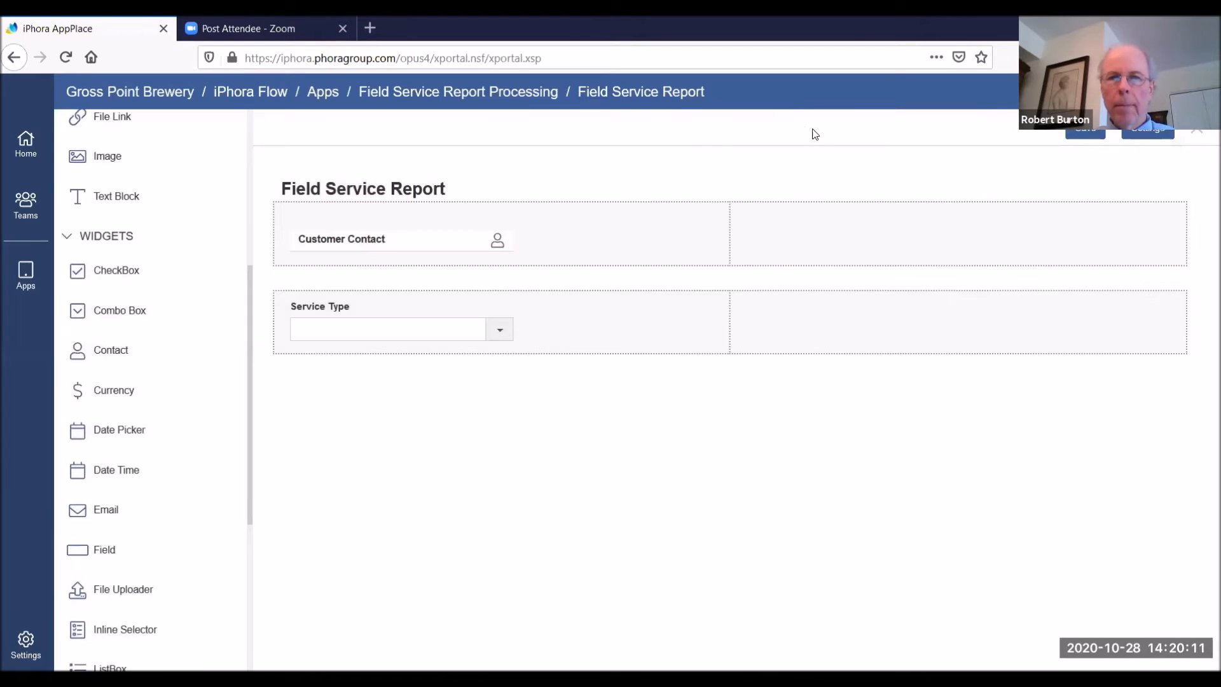
Place a file uploader in the right cell of the second row and name it u_report
scroll(251, 394, "down", 3)
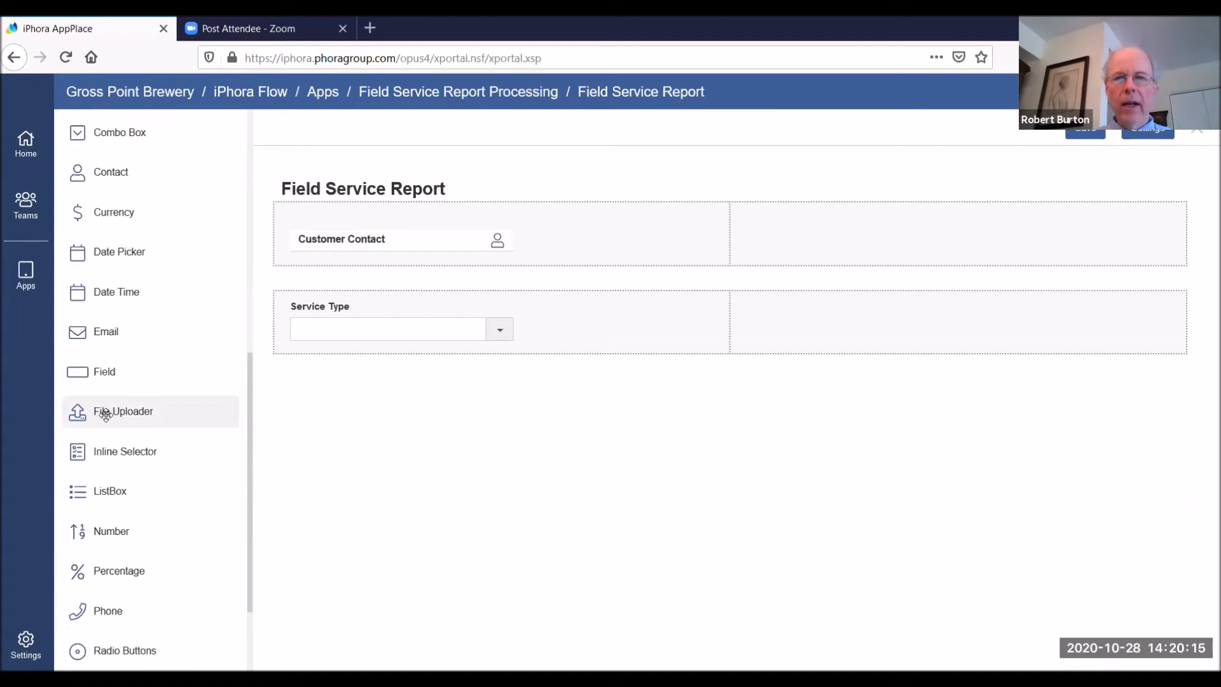
left_click_drag(106, 415, 783, 327)
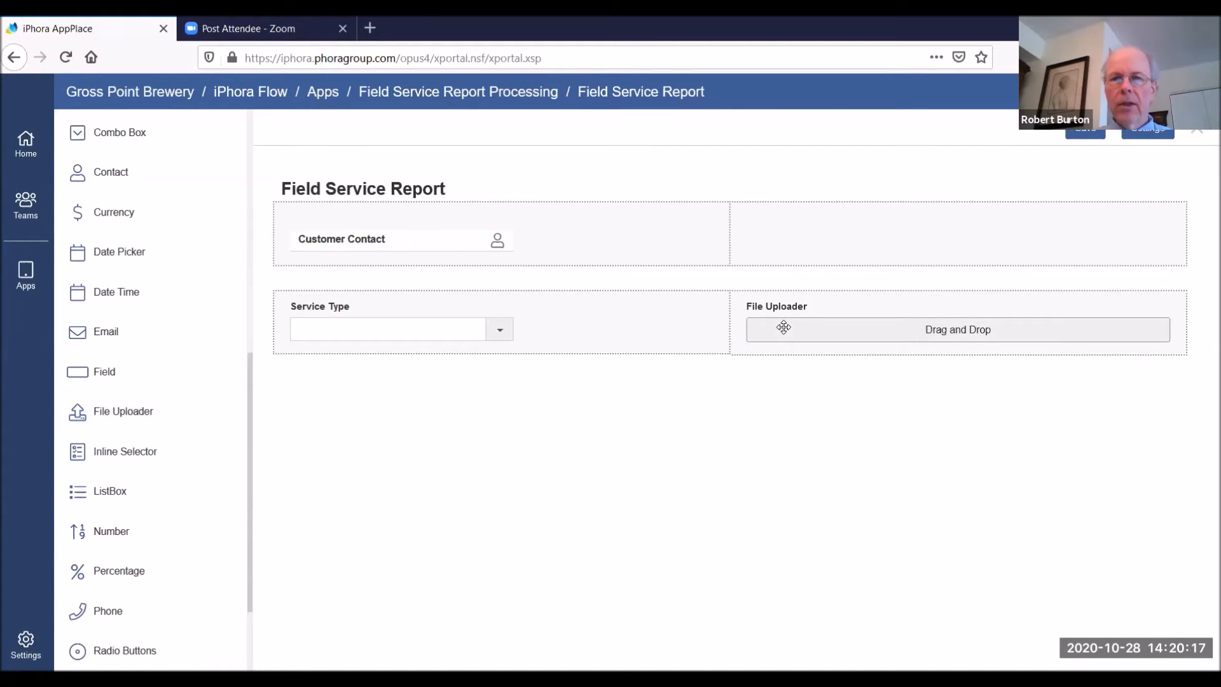
left_click(783, 330)
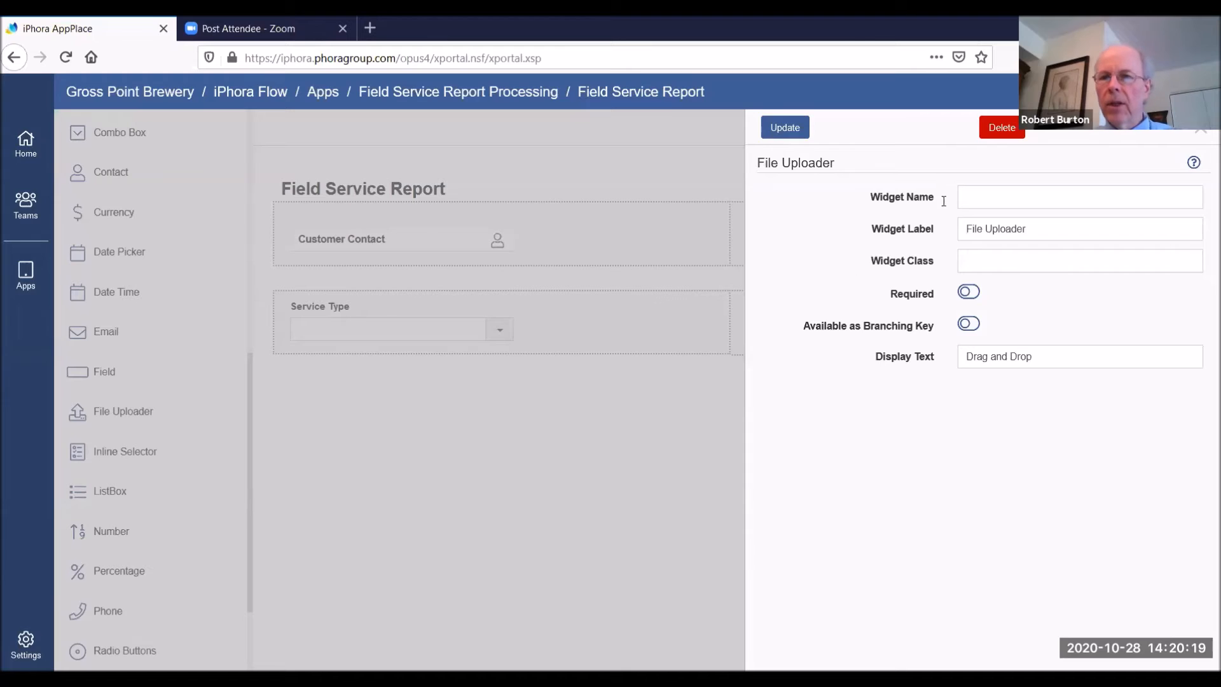
left_click(990, 192)
type("u")
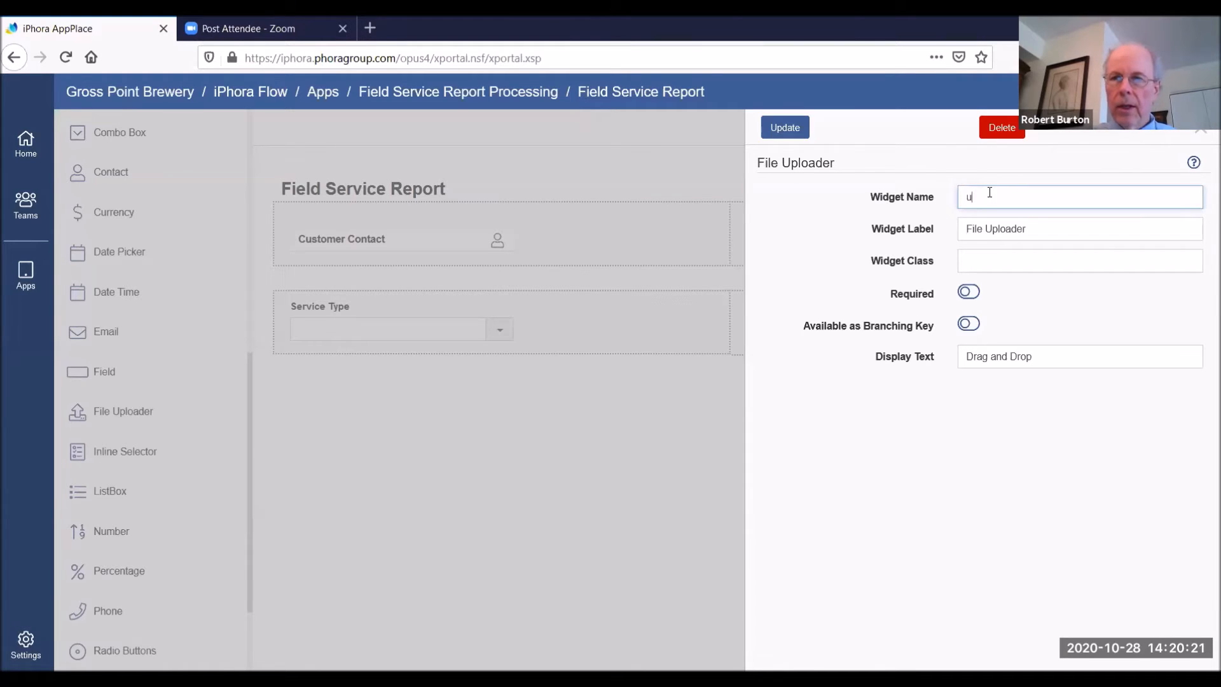
type("_report")
Label the file uploader "Upload Signed Report", update the widget and save the form
left_click_drag(1047, 229, 876, 252)
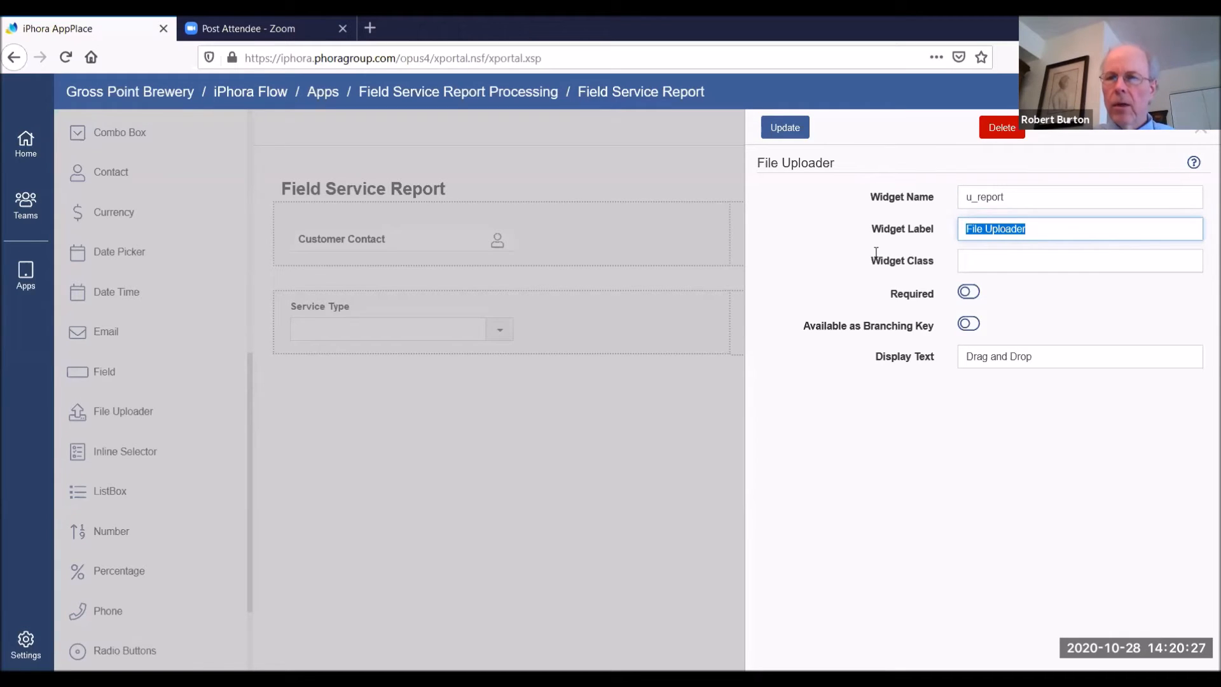
type("Upload S")
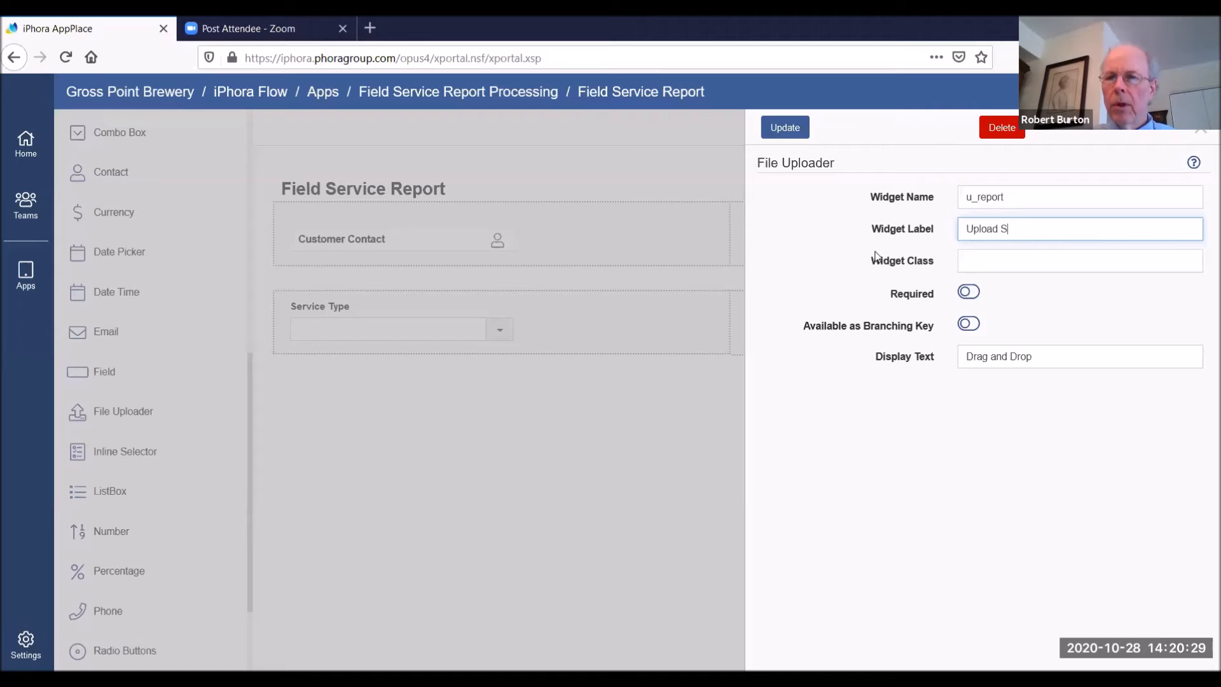
type("igned Report")
left_click(781, 127)
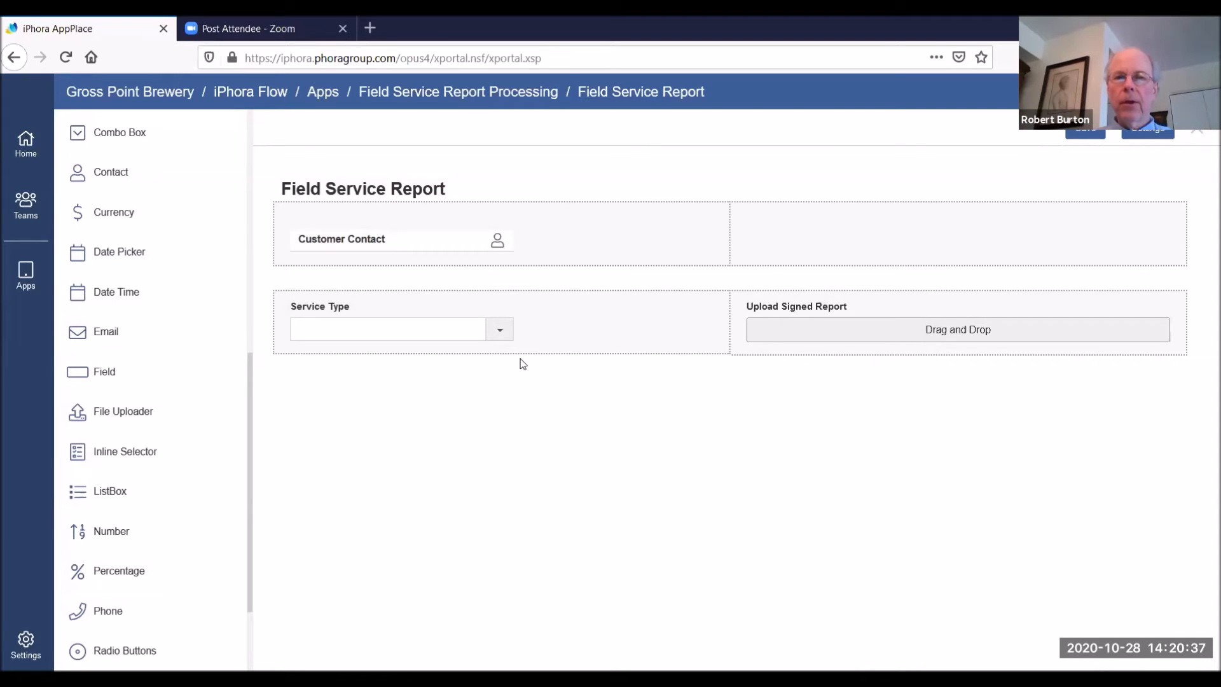
left_click(1083, 132)
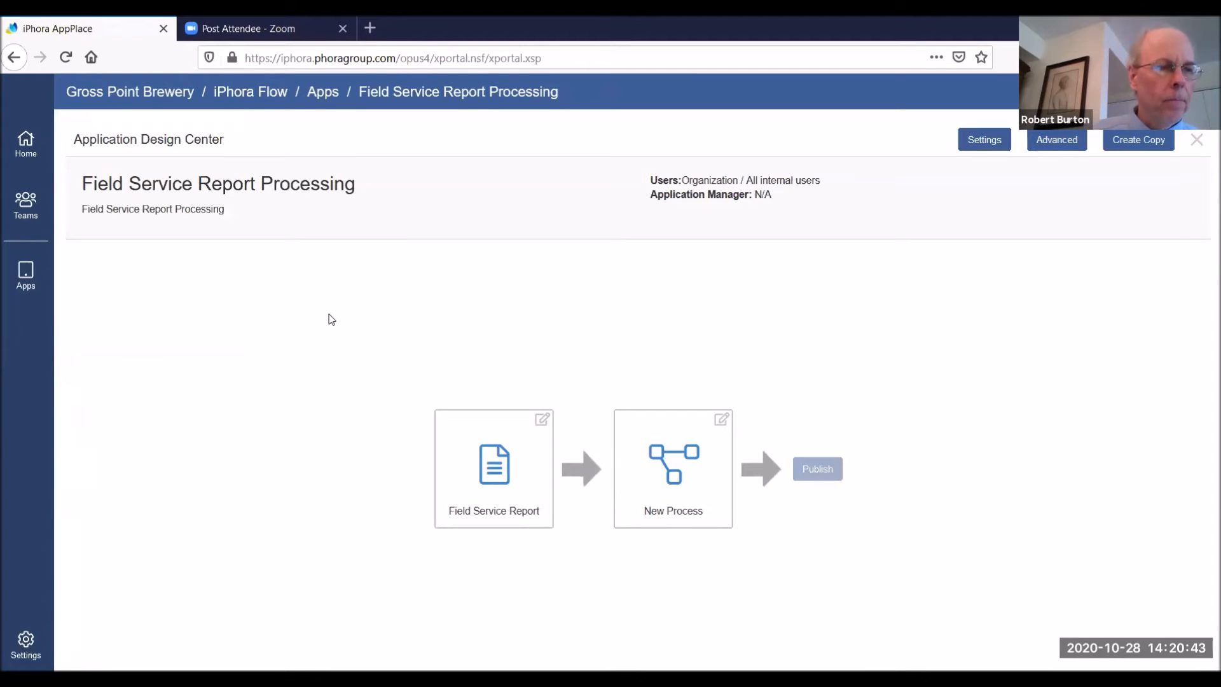
Start a new process titled "Field Service Report Processing" with the description "Field Service Report"
left_click(672, 485)
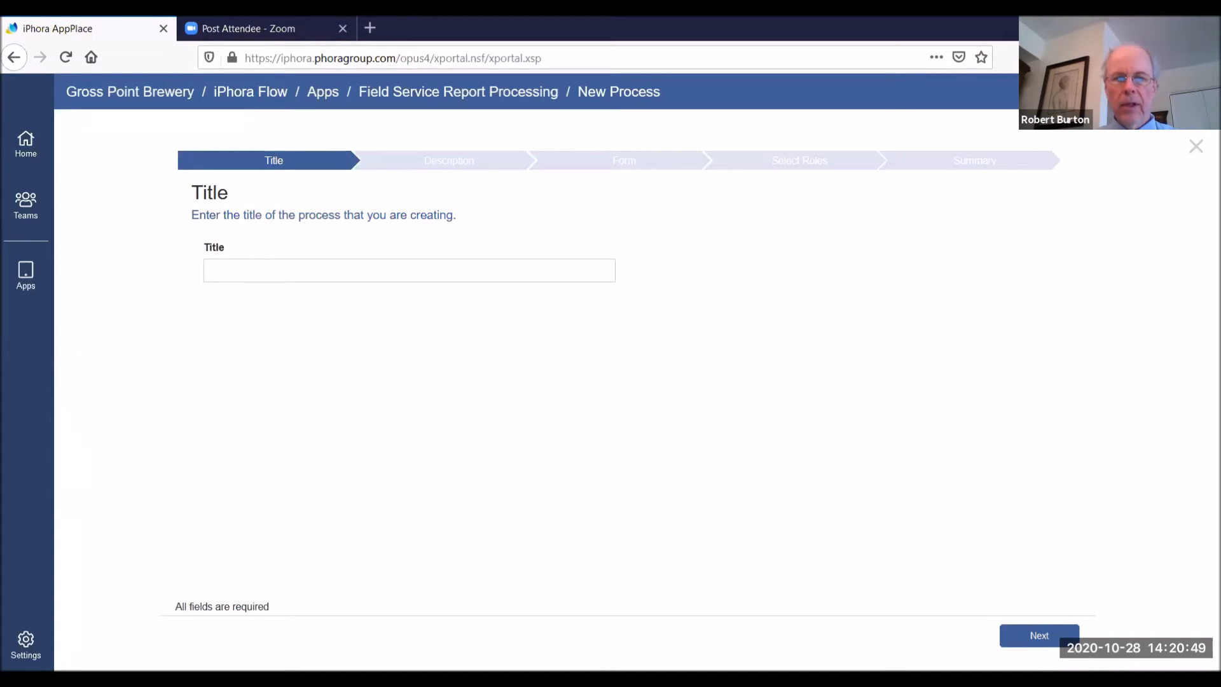
left_click(231, 264)
type("Field Service Report")
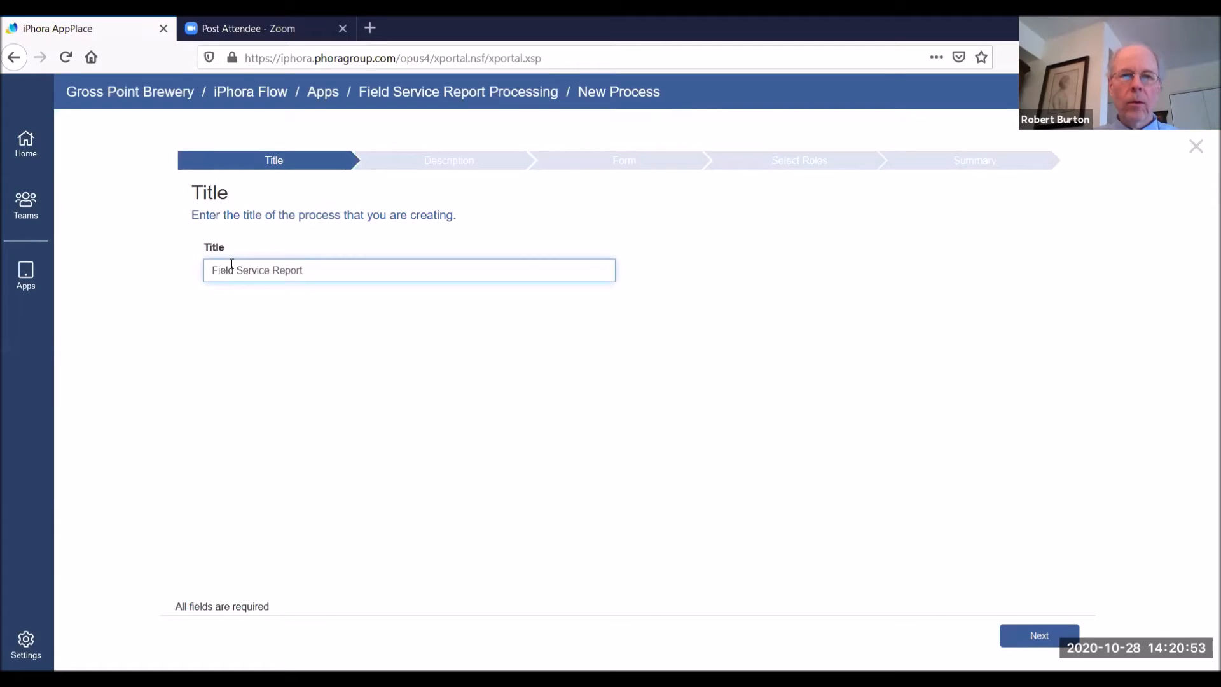
type("Processing")
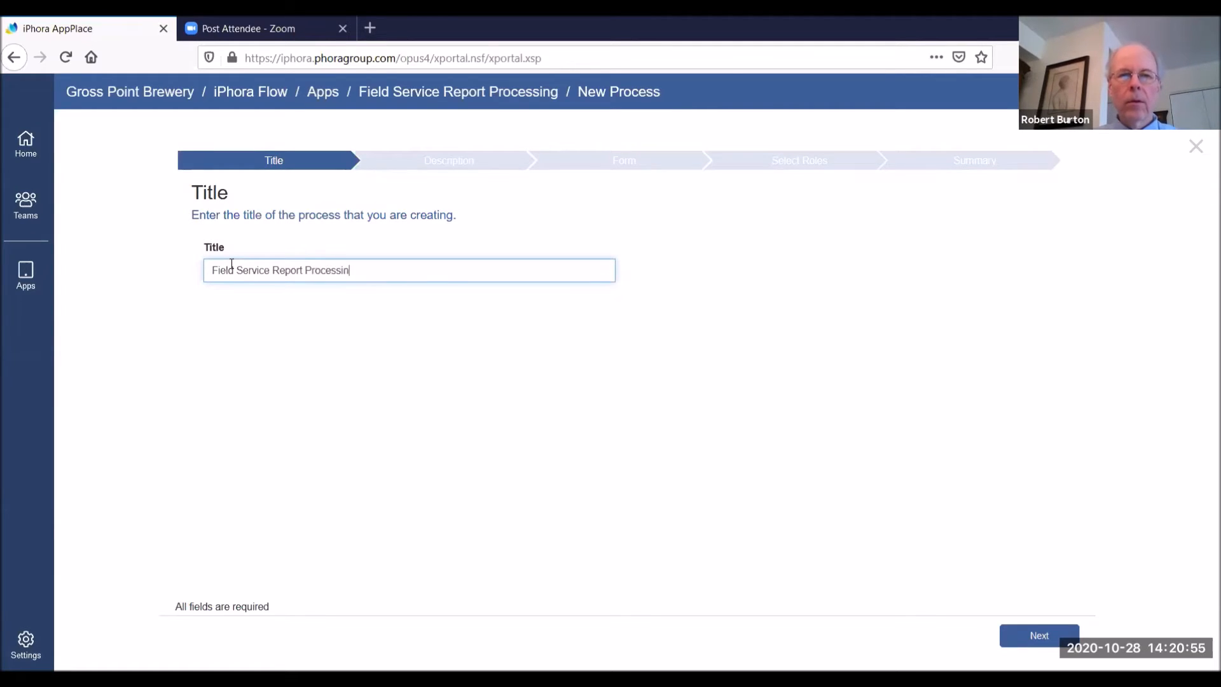
left_click(1036, 643)
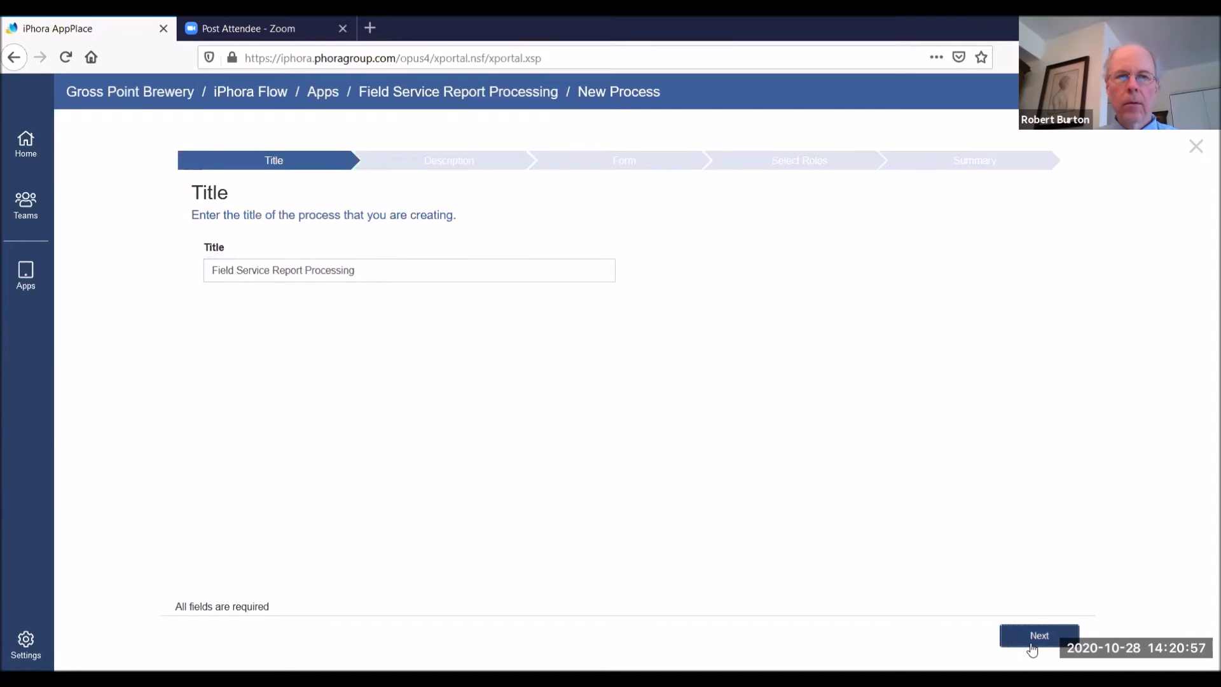
type("Field Service Report")
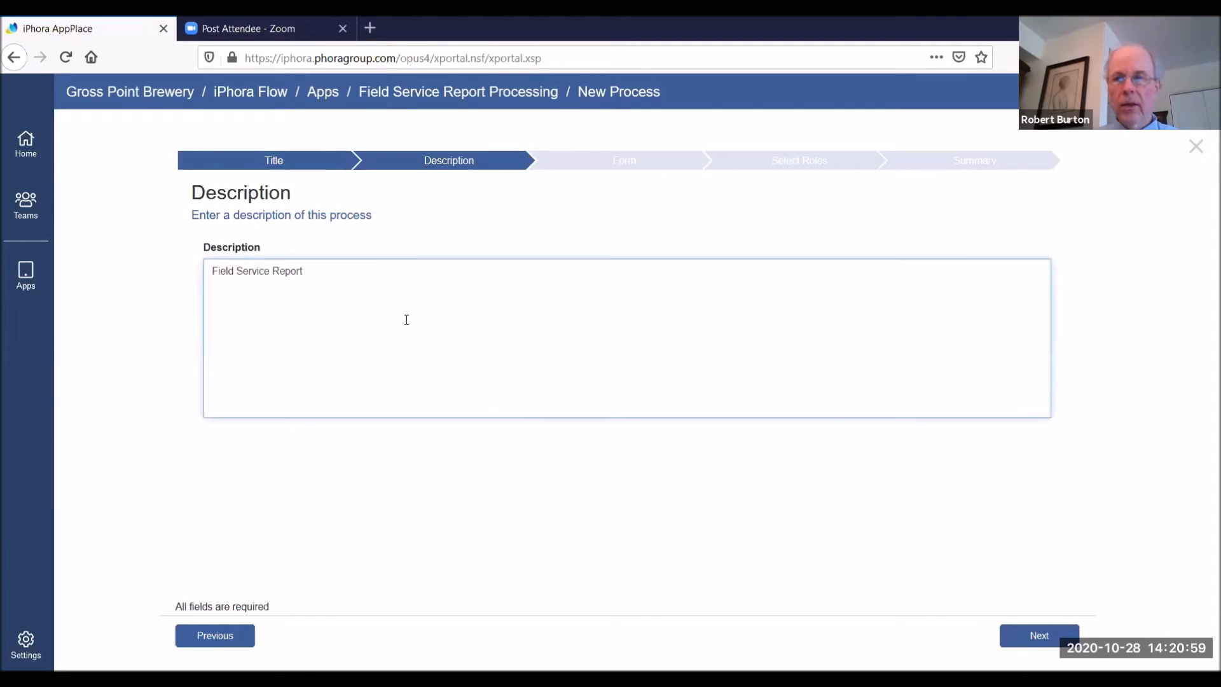
left_click(1016, 636)
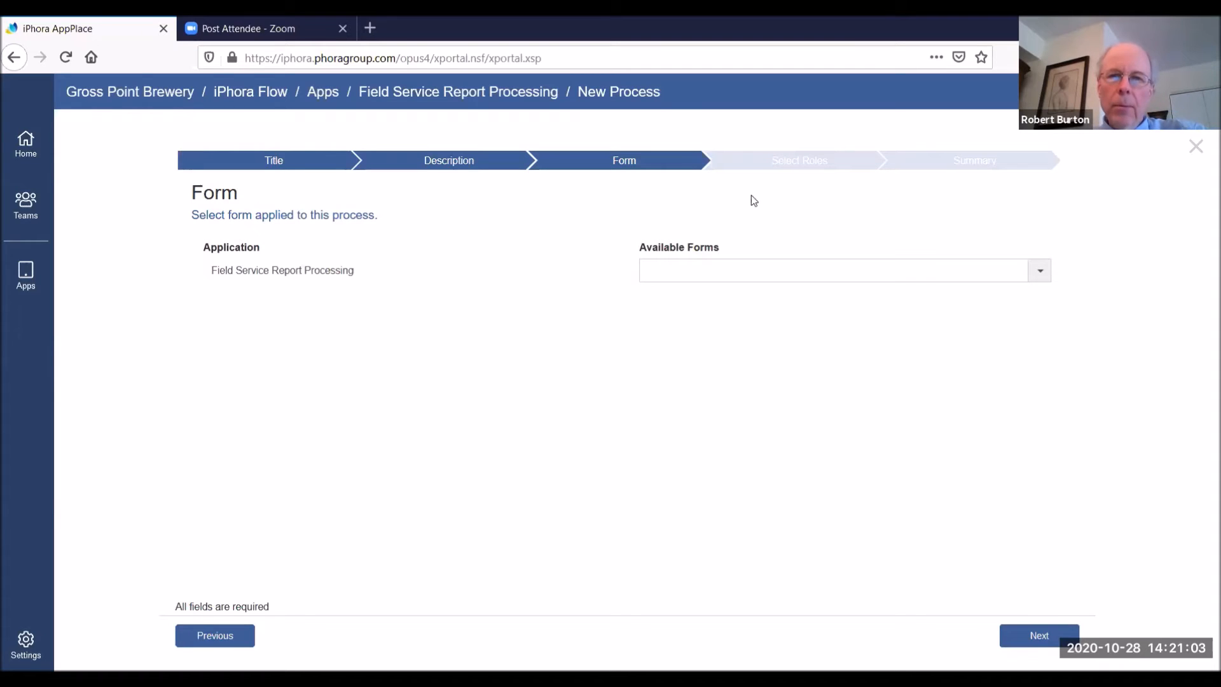
Apply the Field Service Report form to the new process
left_click(1041, 274)
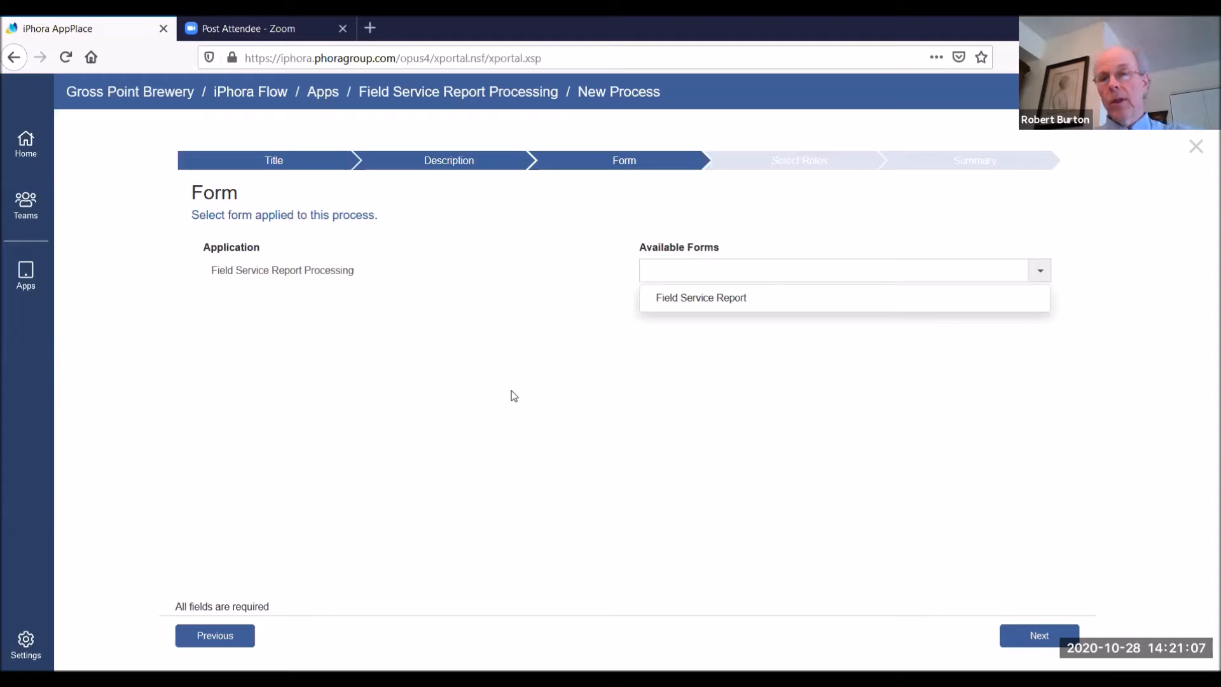
left_click(684, 302)
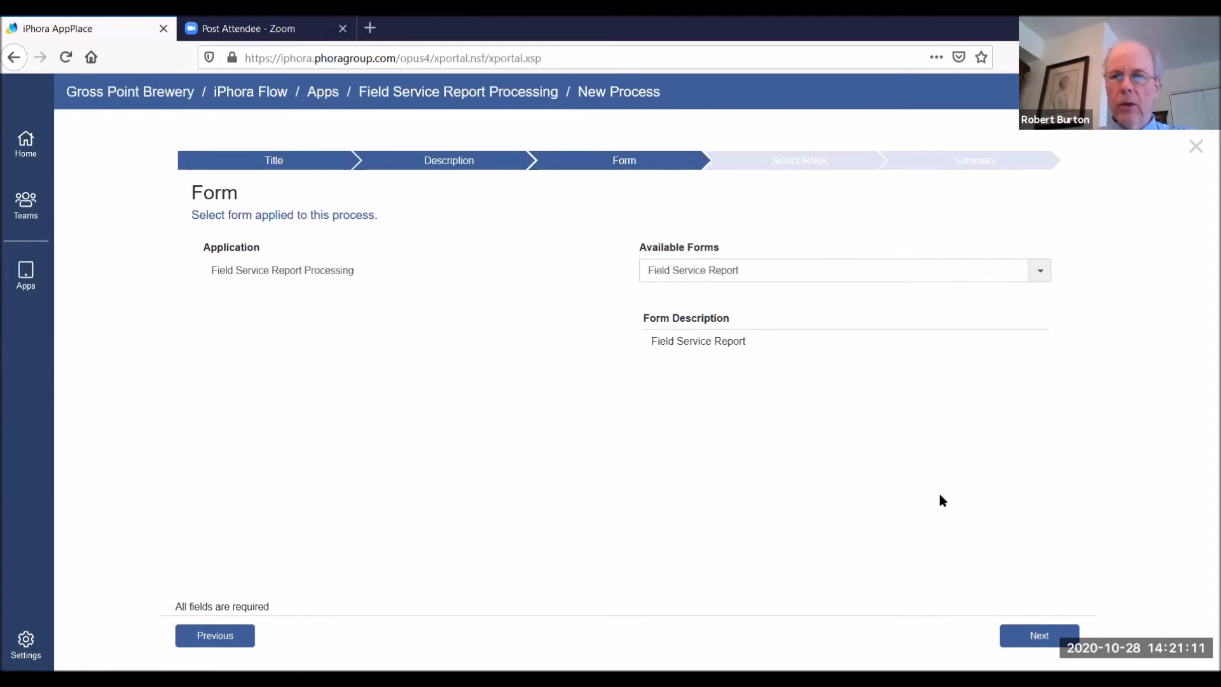
left_click(1037, 634)
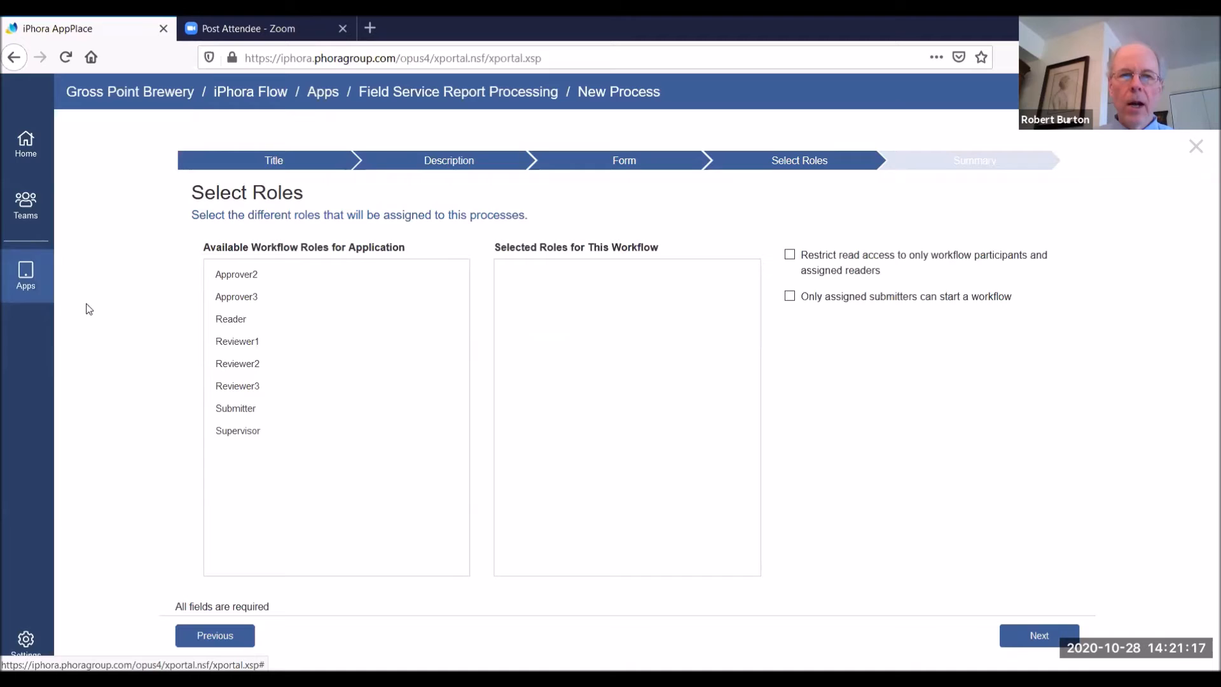
Select the roles Supervisor, Submitter and Approver2 for the workflow and finish creating the process
left_click(236, 432)
left_click(243, 412)
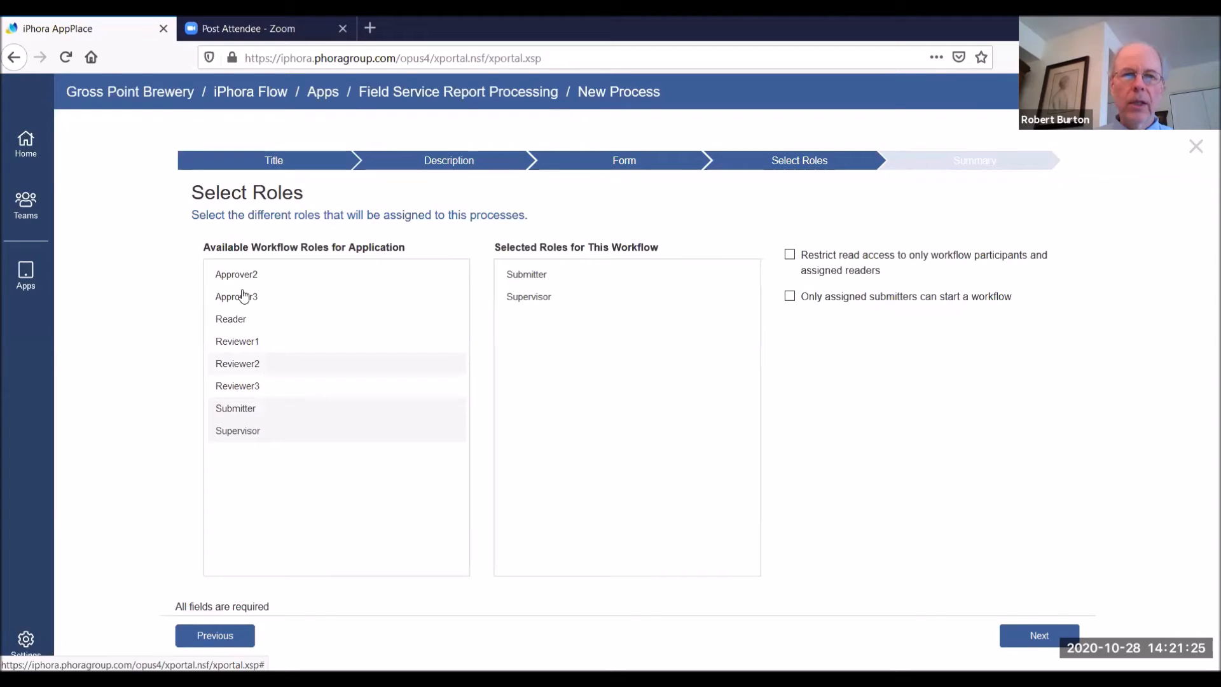
left_click(241, 279)
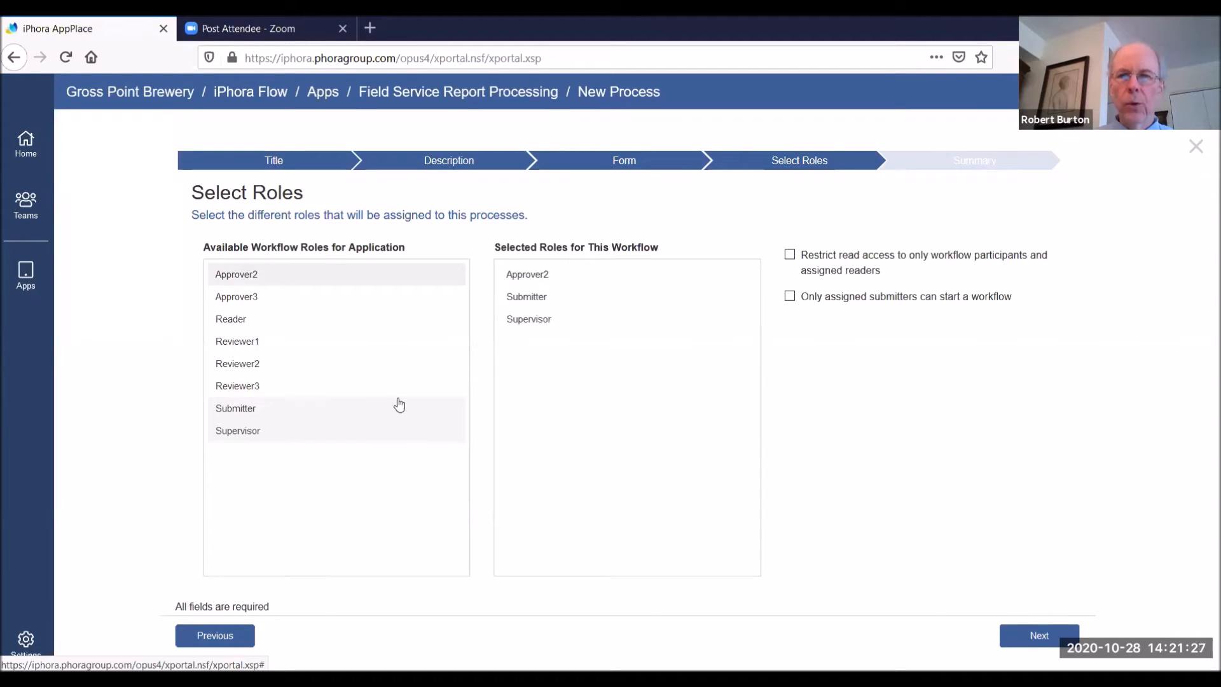
left_click(1028, 636)
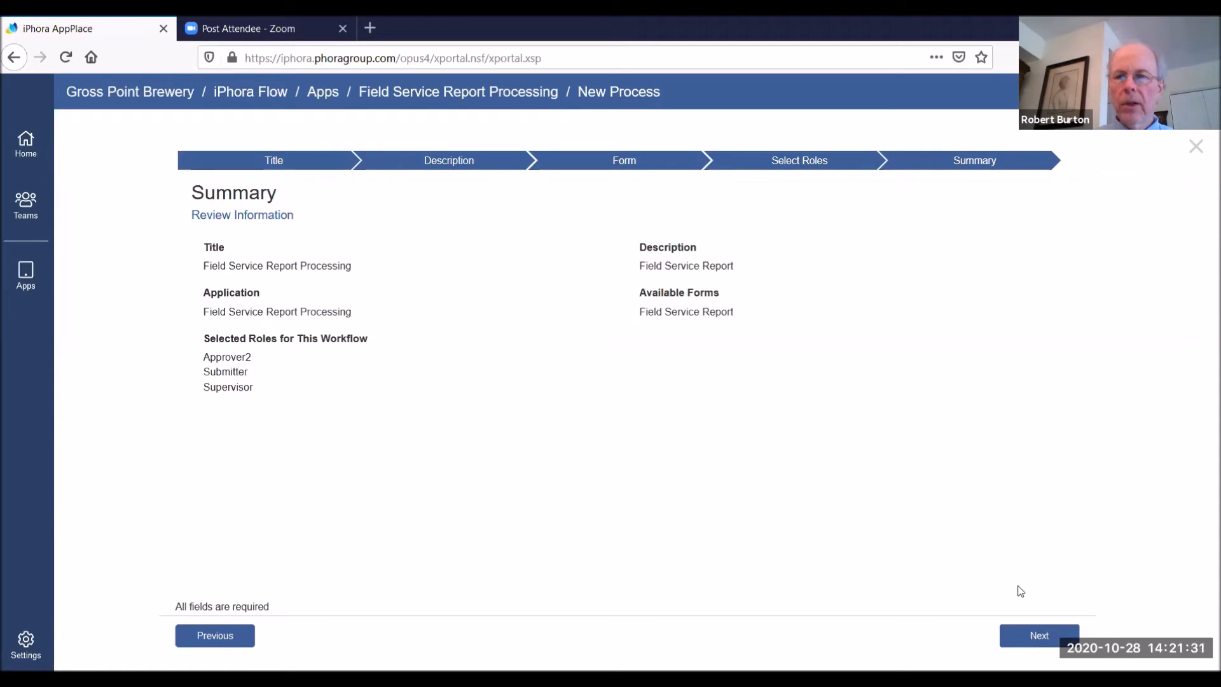
left_click(1030, 637)
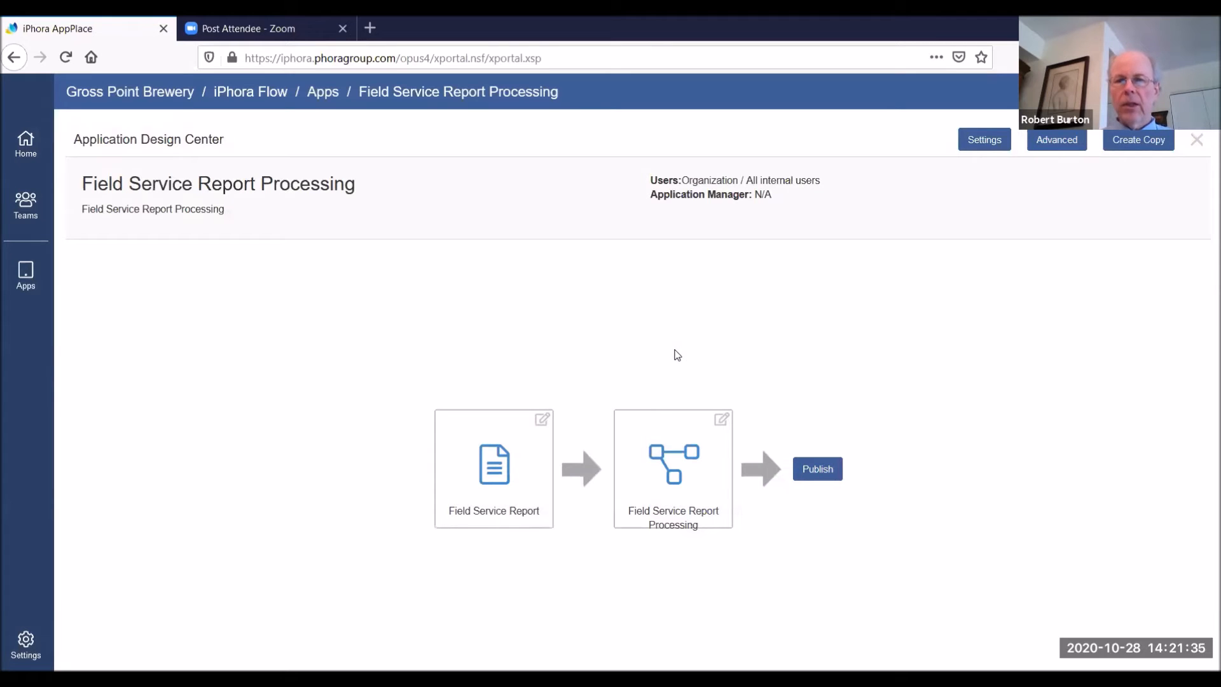
Open the Field Service Report Processing process, add a task below Start Process and connect Start Process to it
left_click(682, 461)
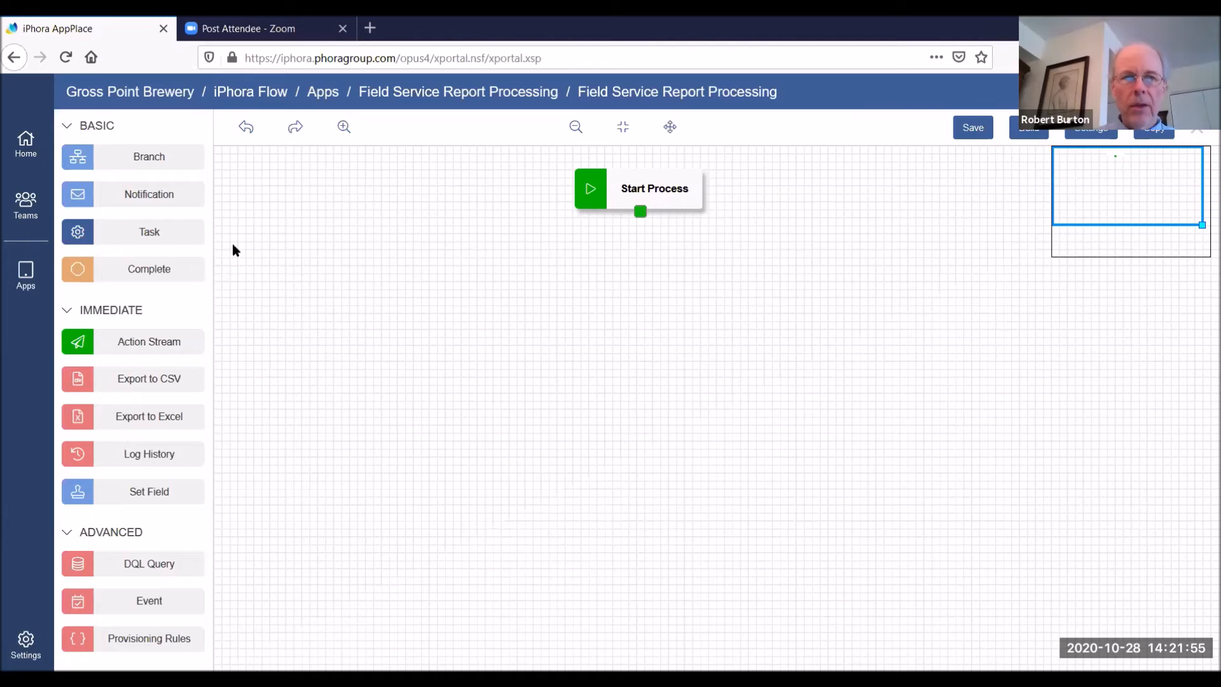
left_click_drag(136, 230, 576, 258)
left_click_drag(639, 214, 640, 260)
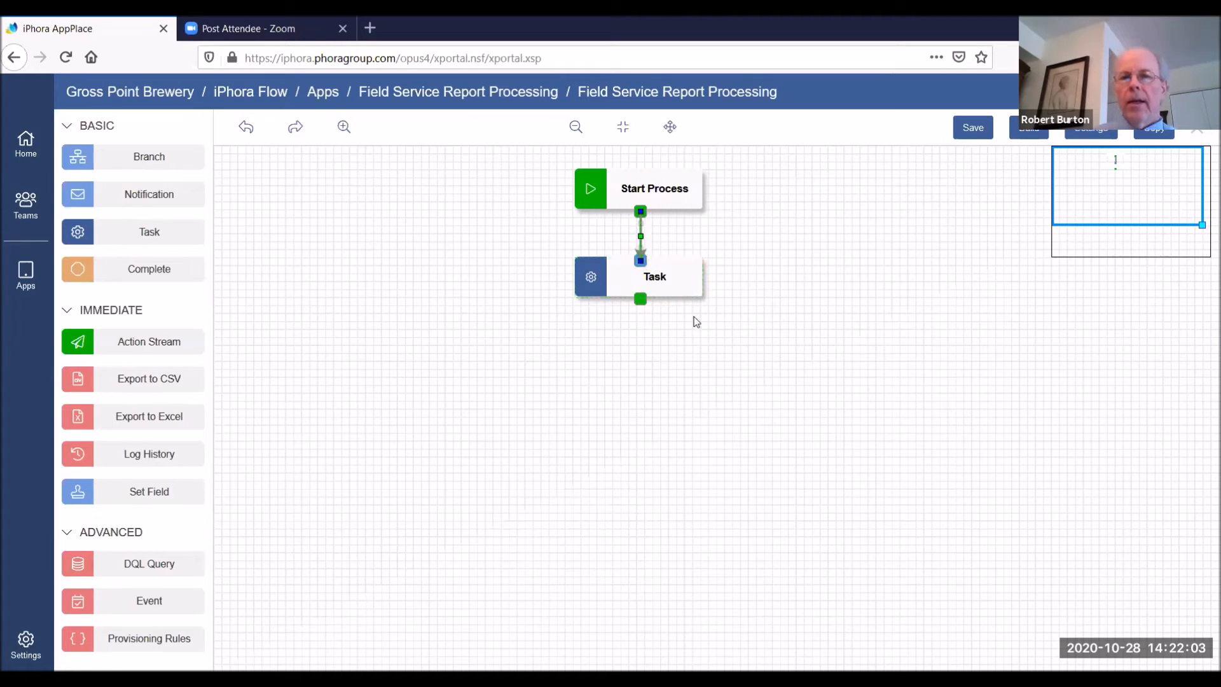
Name the new task "Prepare Report", enter the description "asdffads" and set its performer to Submitter
left_click(664, 280)
double_click(666, 282)
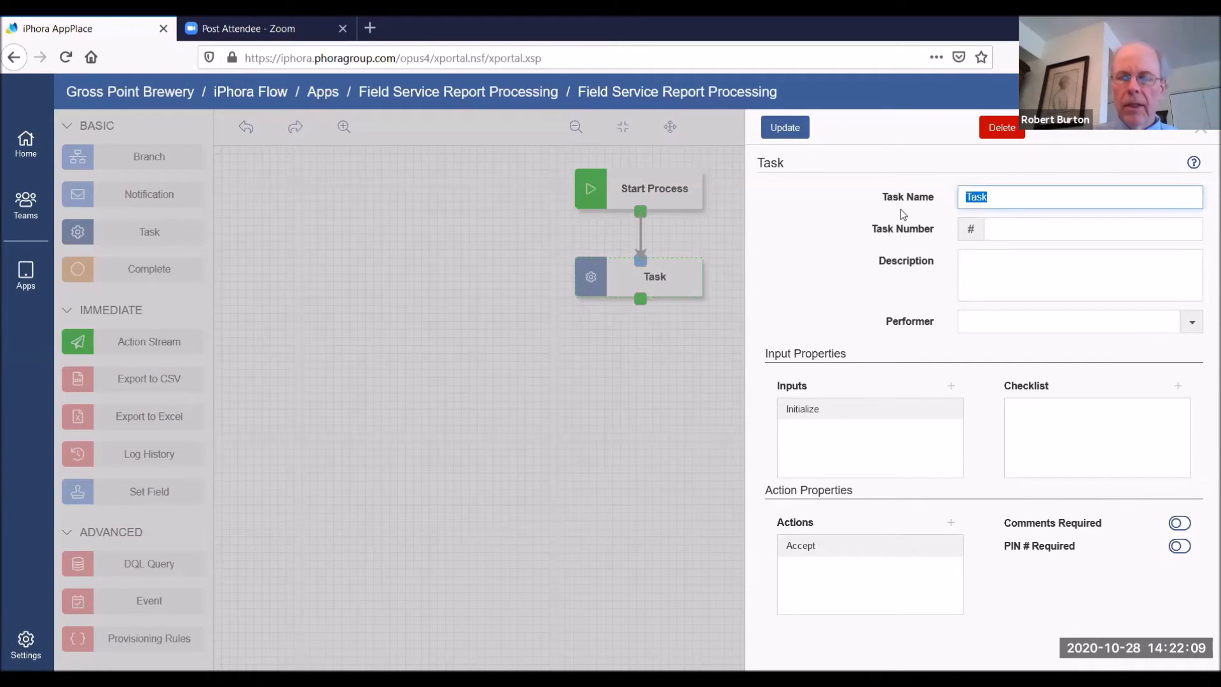
type("Prepare Ree")
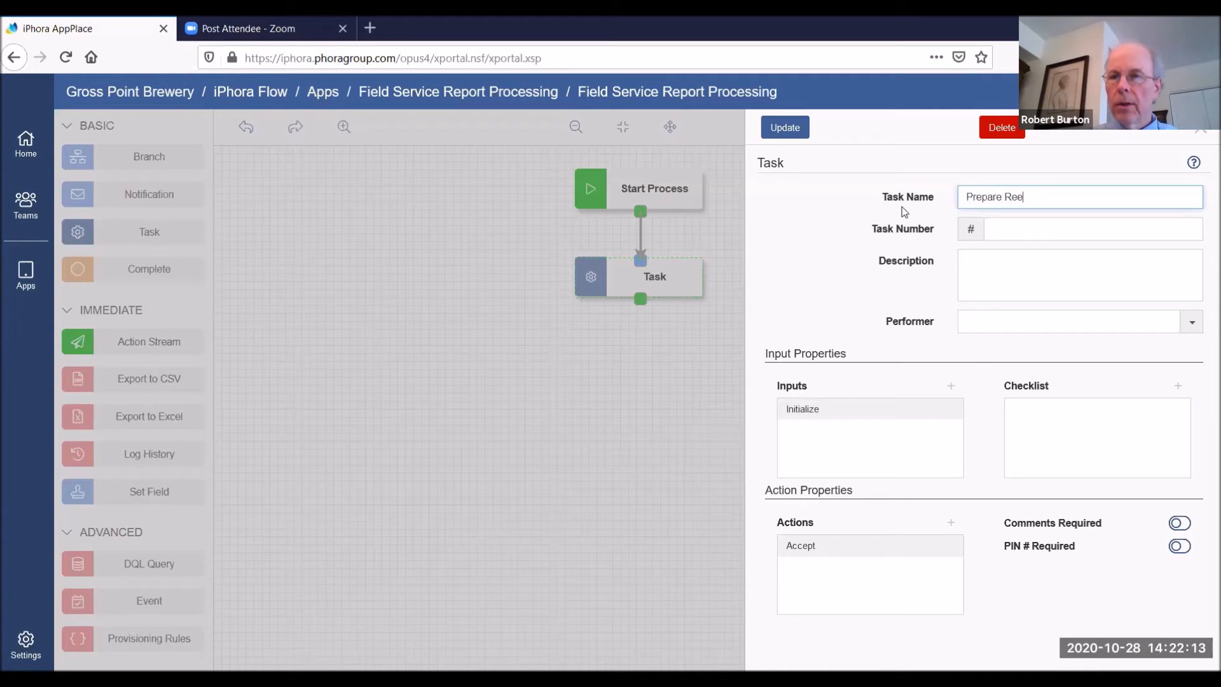
key("BackSpace")
type("port")
left_click(1010, 266)
type("asdffads")
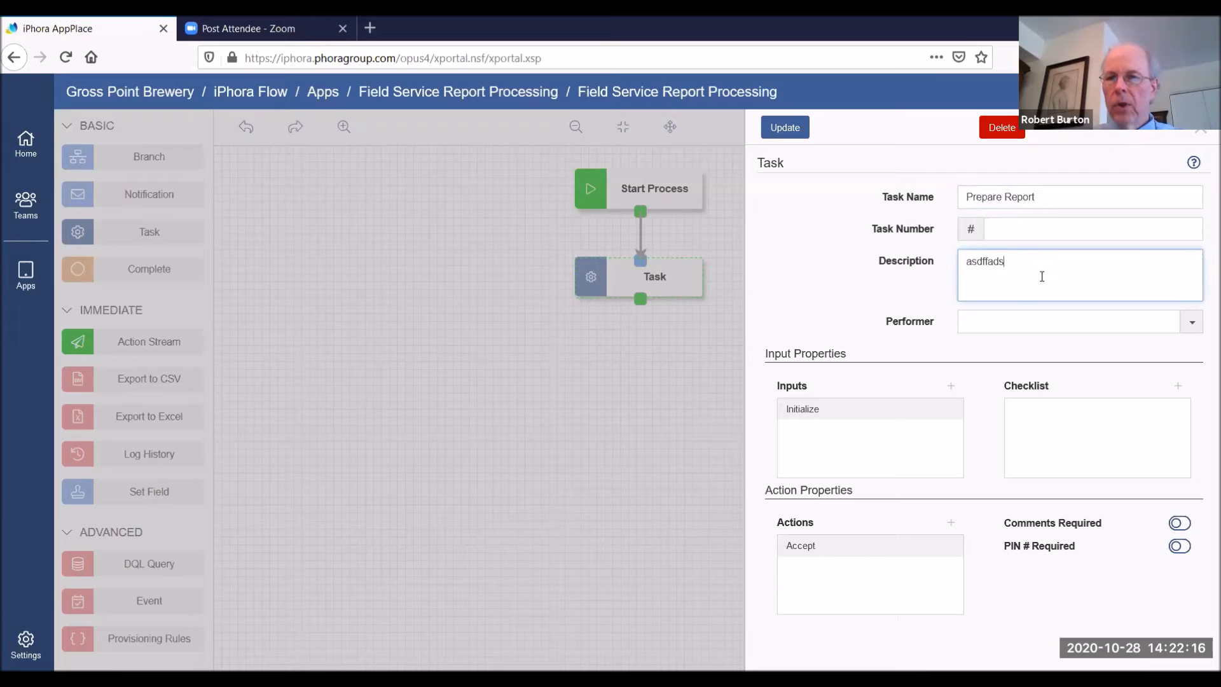
left_click(1199, 326)
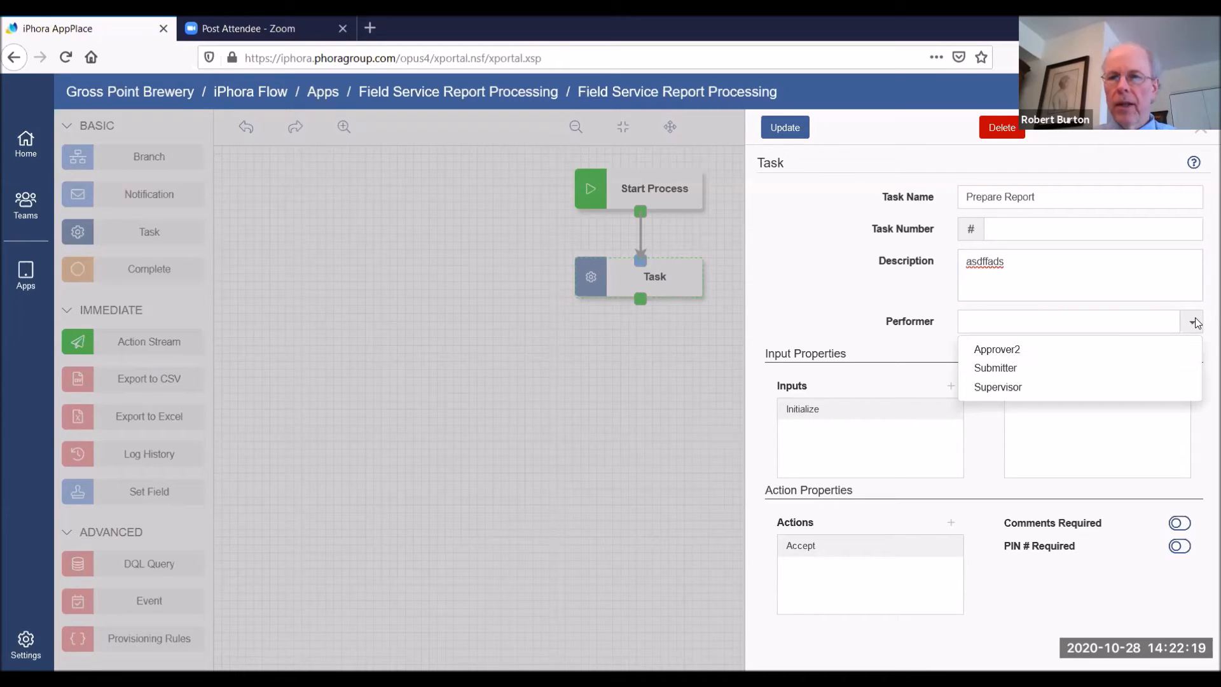
left_click(995, 368)
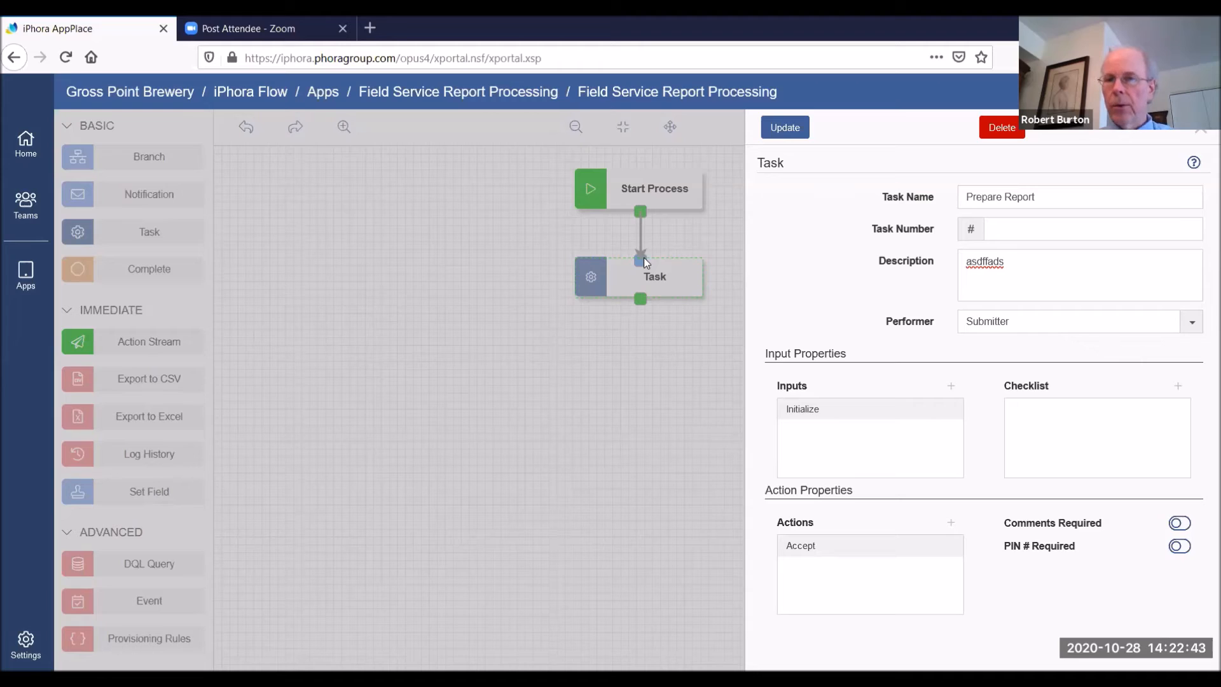
Add the checklist items "Fill in all fields" and "Upload Signed Report" to the Prepare Report task's Initialize input
left_click(1177, 386)
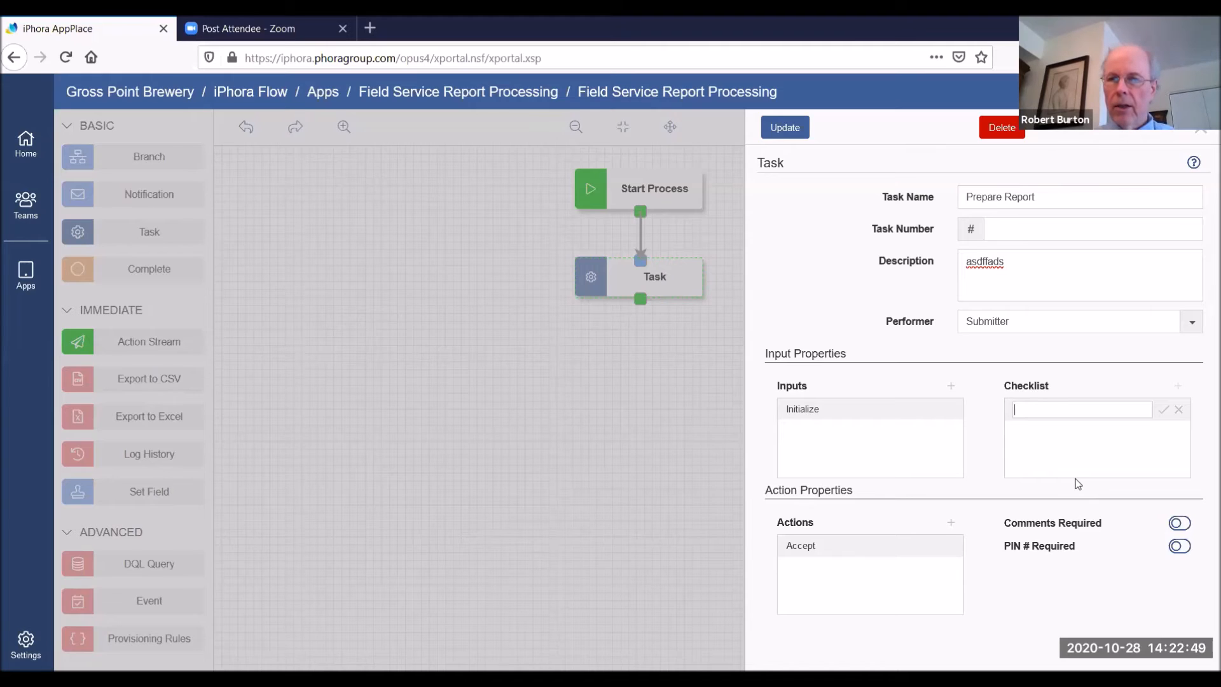
type("Fill in all fields")
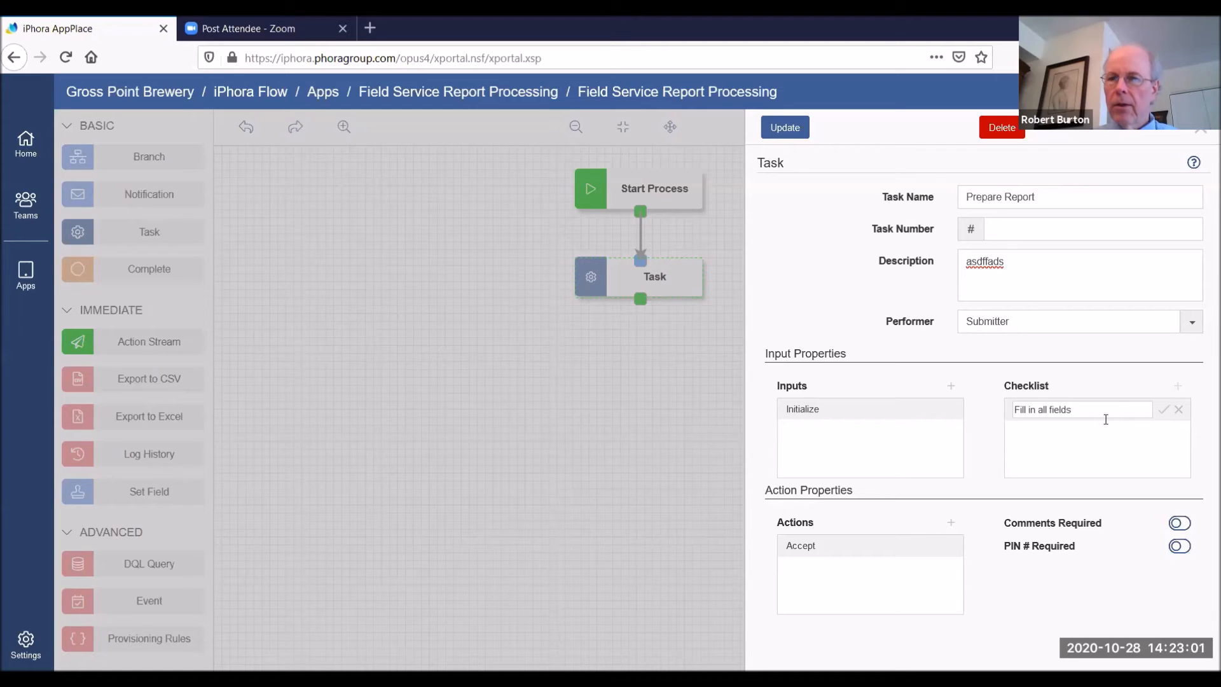
left_click(1164, 410)
left_click(1177, 386)
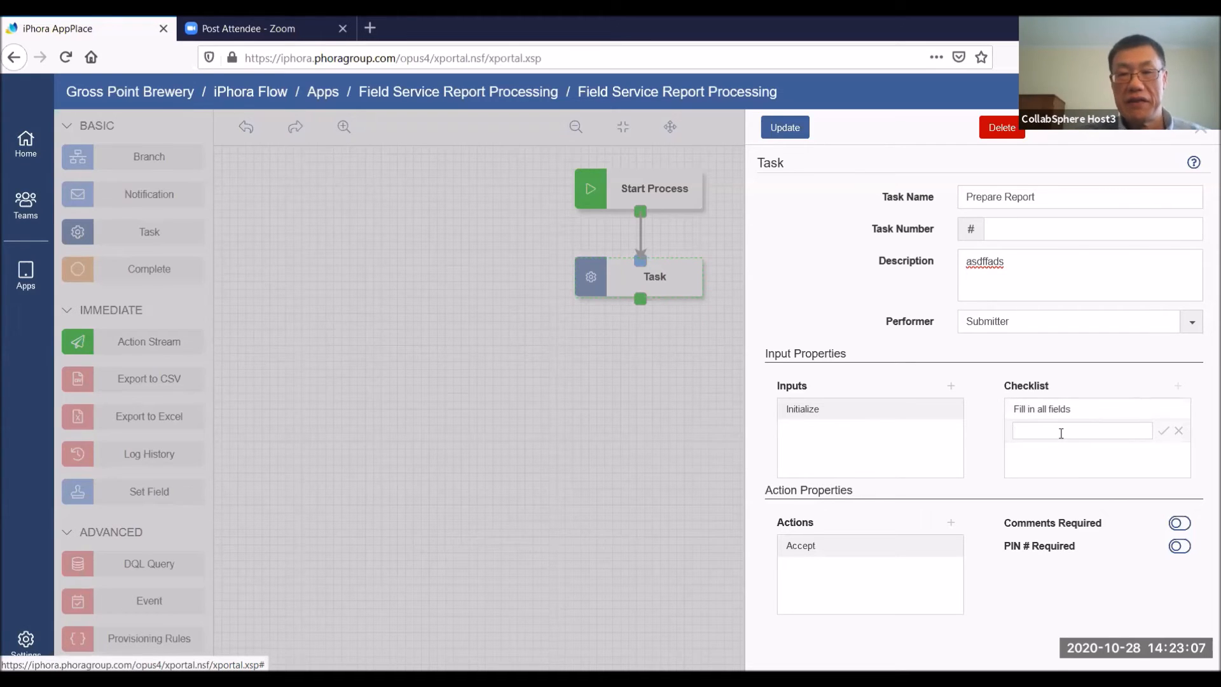
type("Uploa")
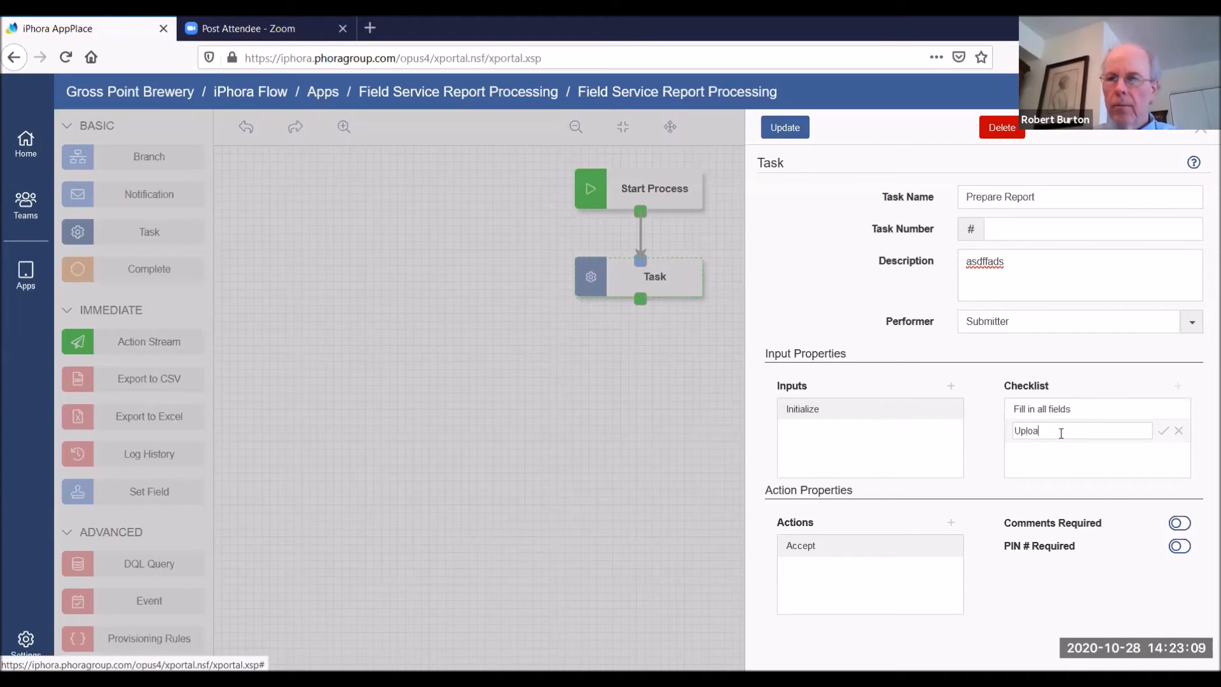
type("d Signed Report")
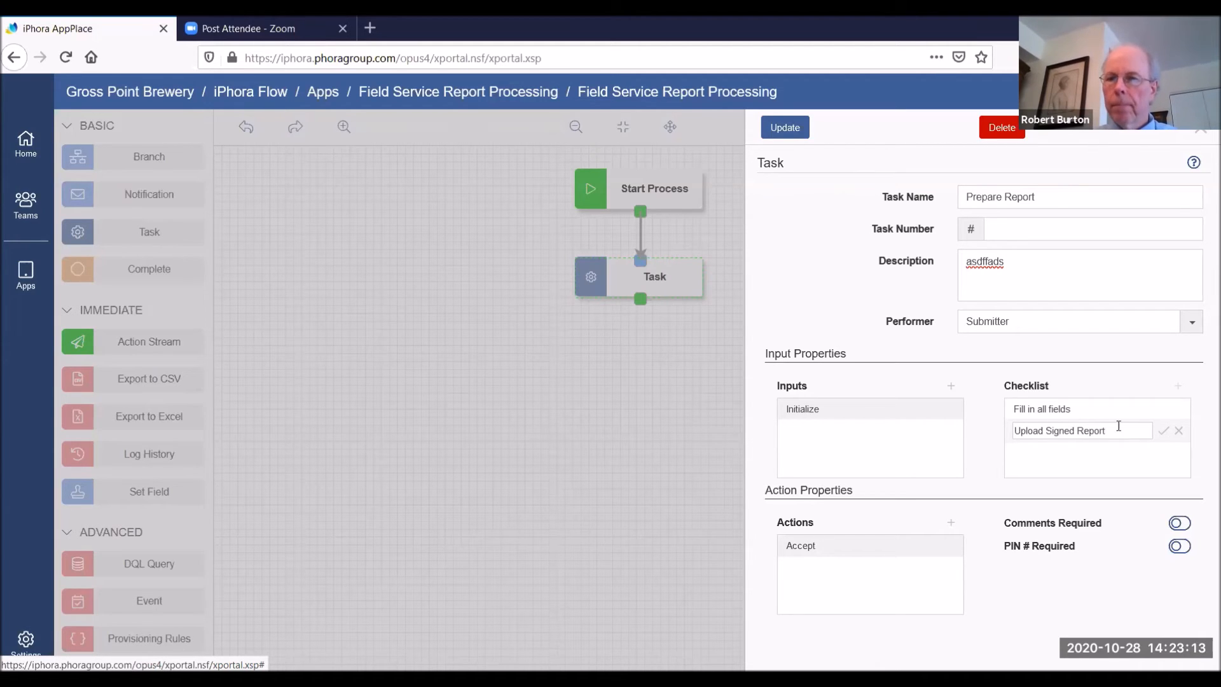
left_click(1163, 432)
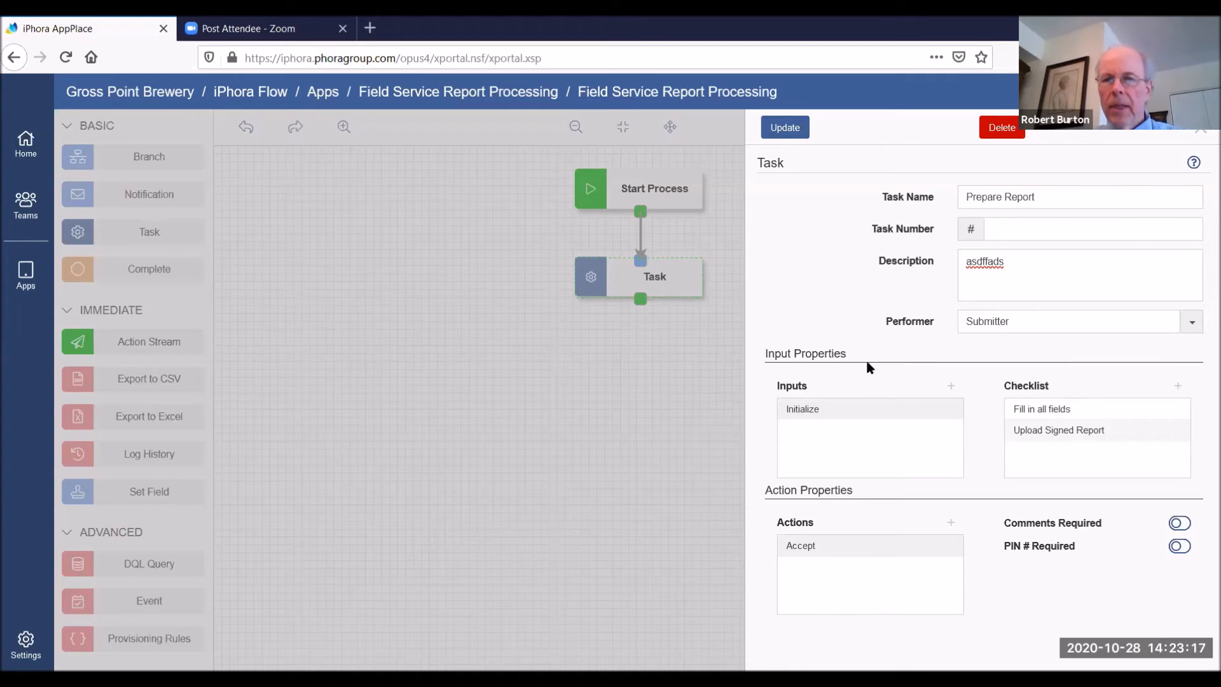
Add a second input named "Revise" to the Prepare Report task
left_click(950, 386)
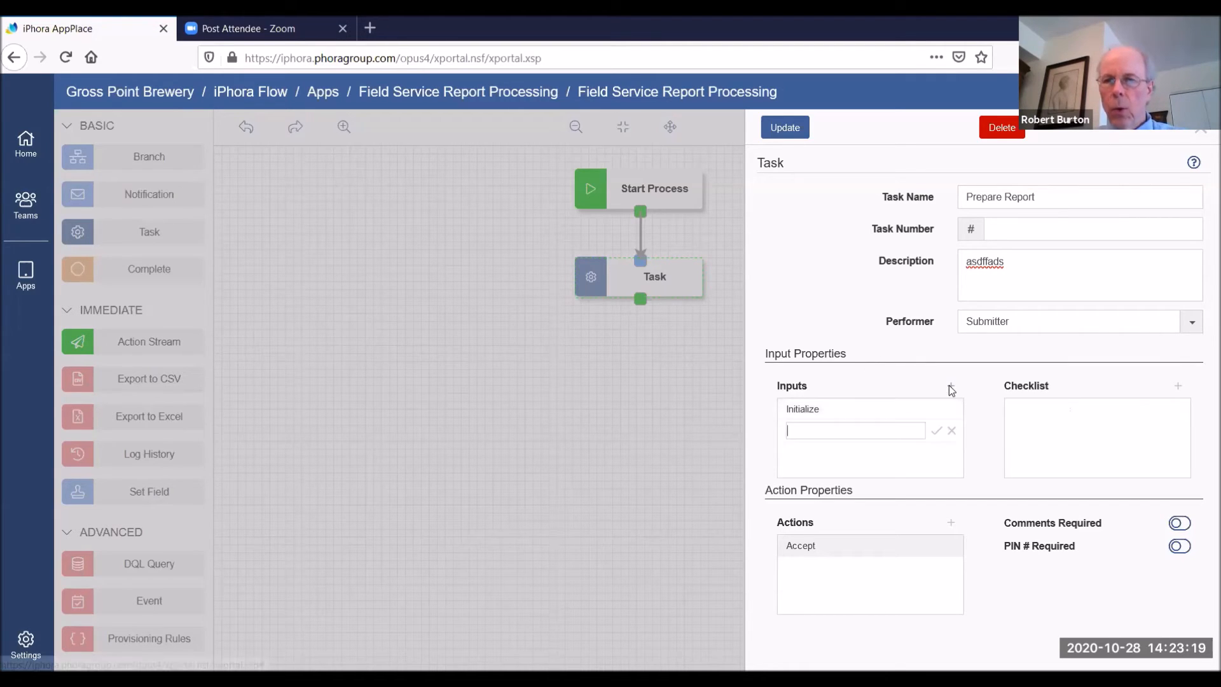
type("Re")
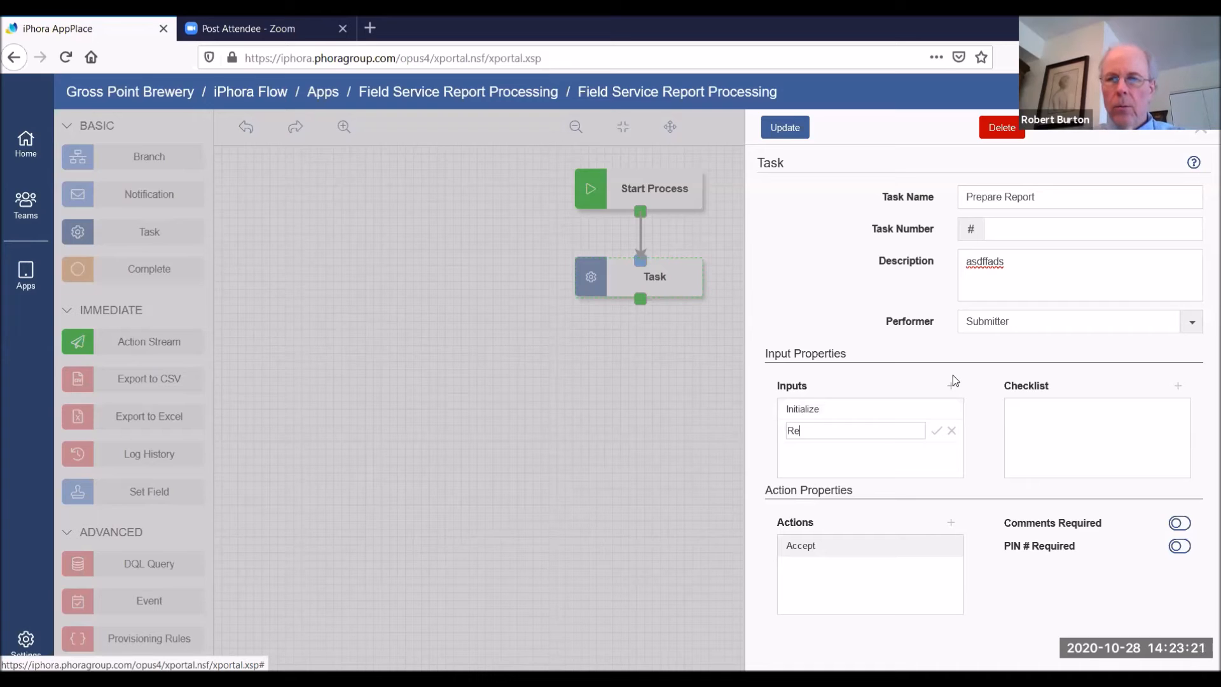
type("vise")
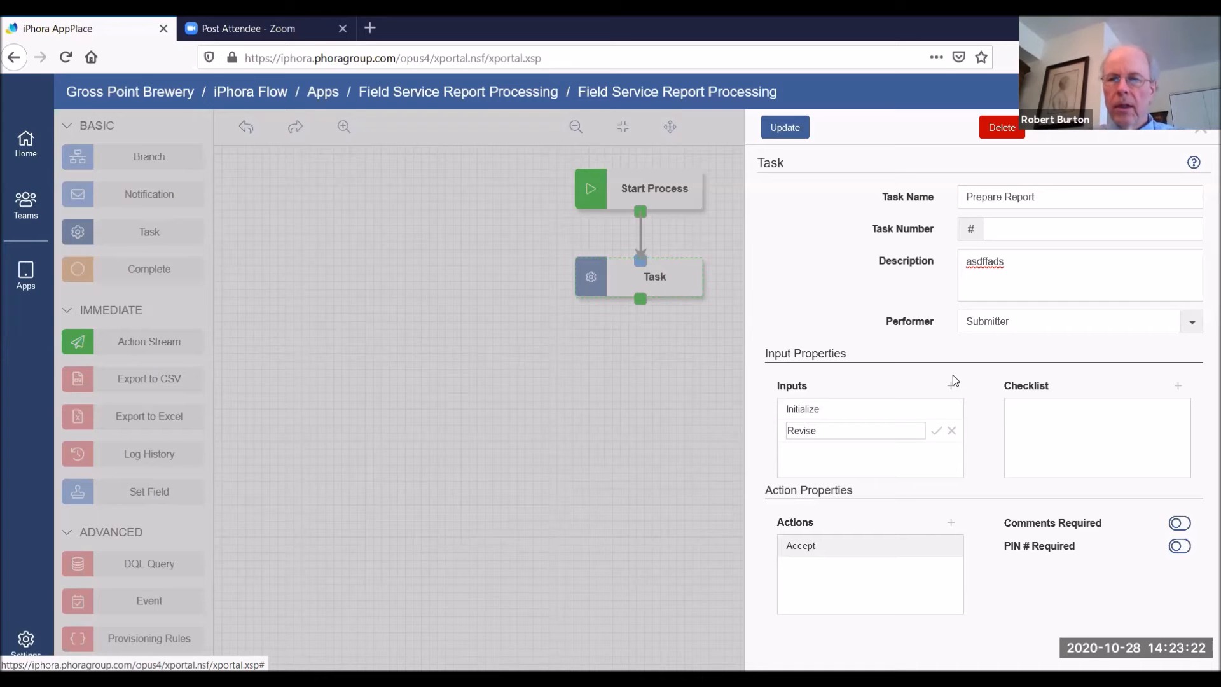
left_click(937, 432)
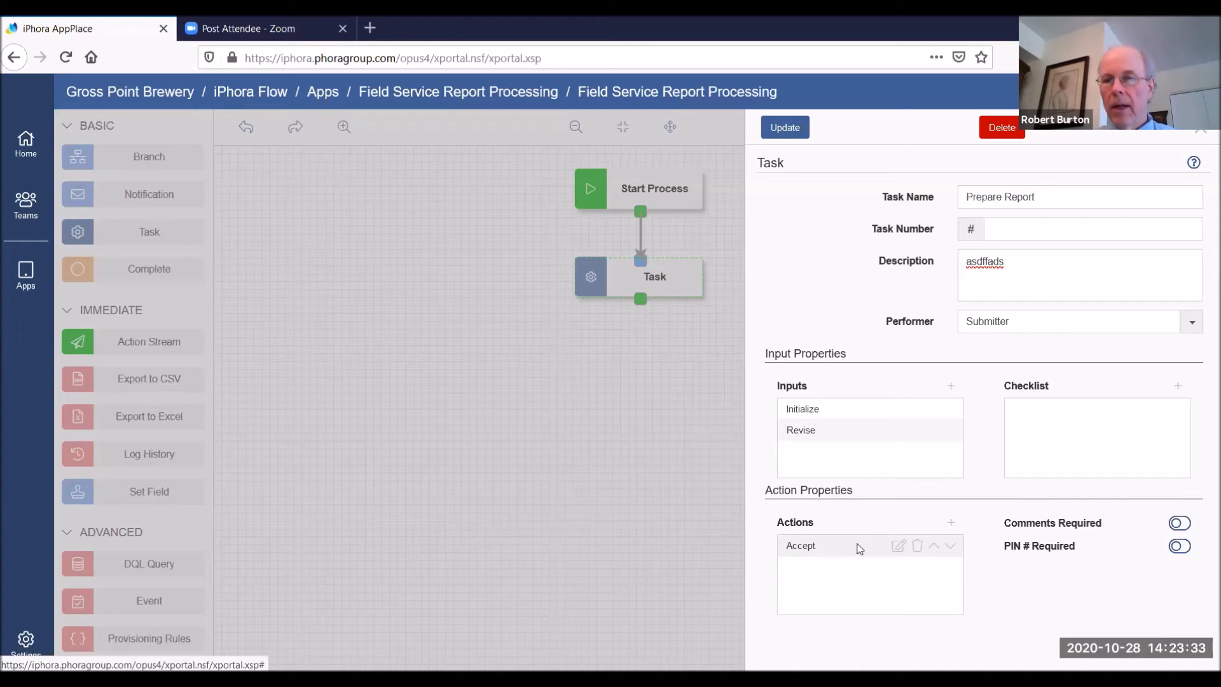
Rename the Prepare Report task's Accept action to "Submit" and update the task
left_click(898, 546)
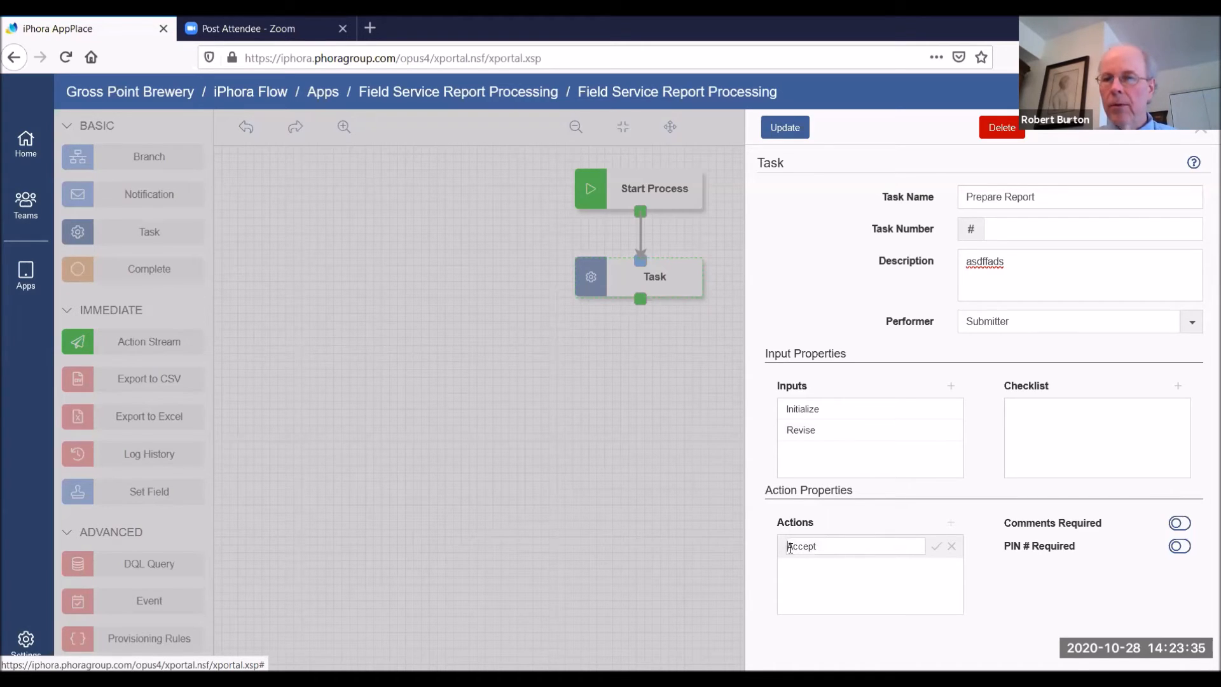
key("Delete")
key("Delete")
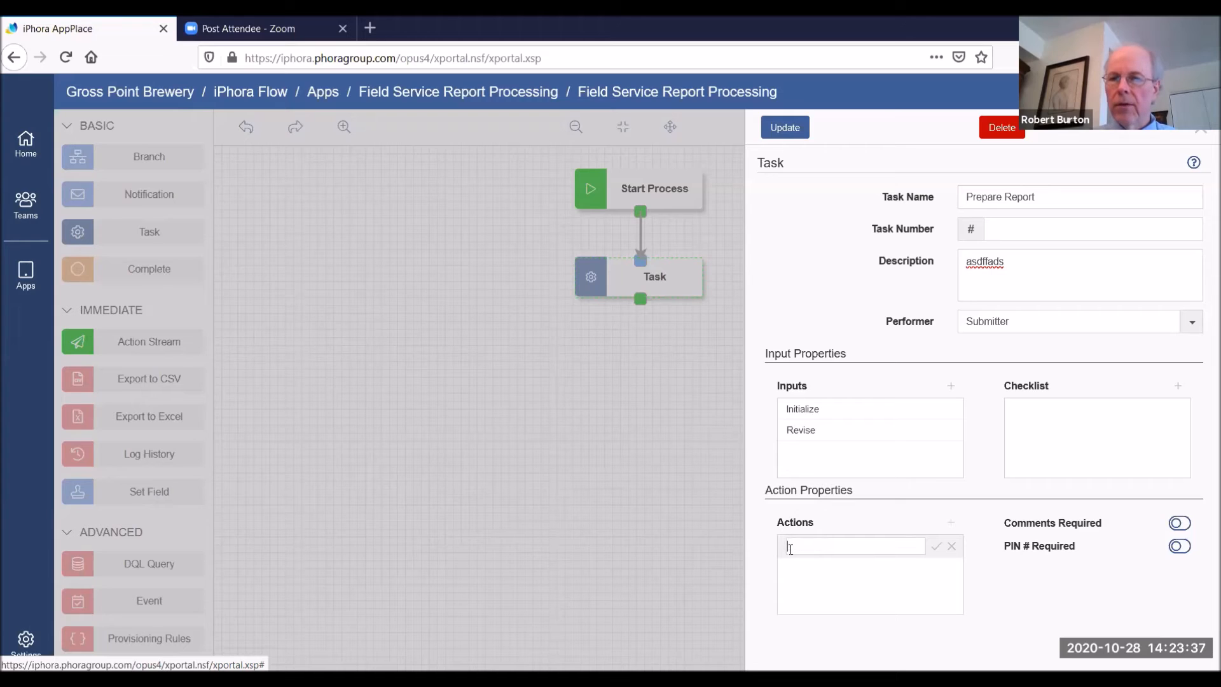
type("Submit")
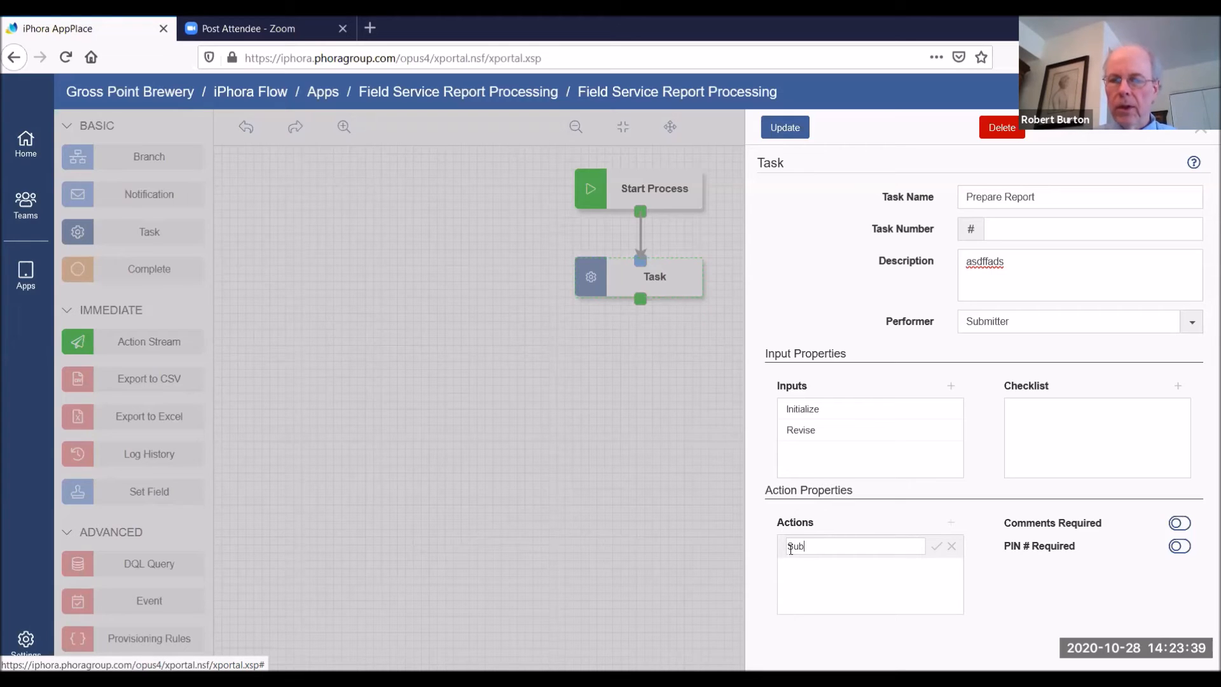
left_click(936, 546)
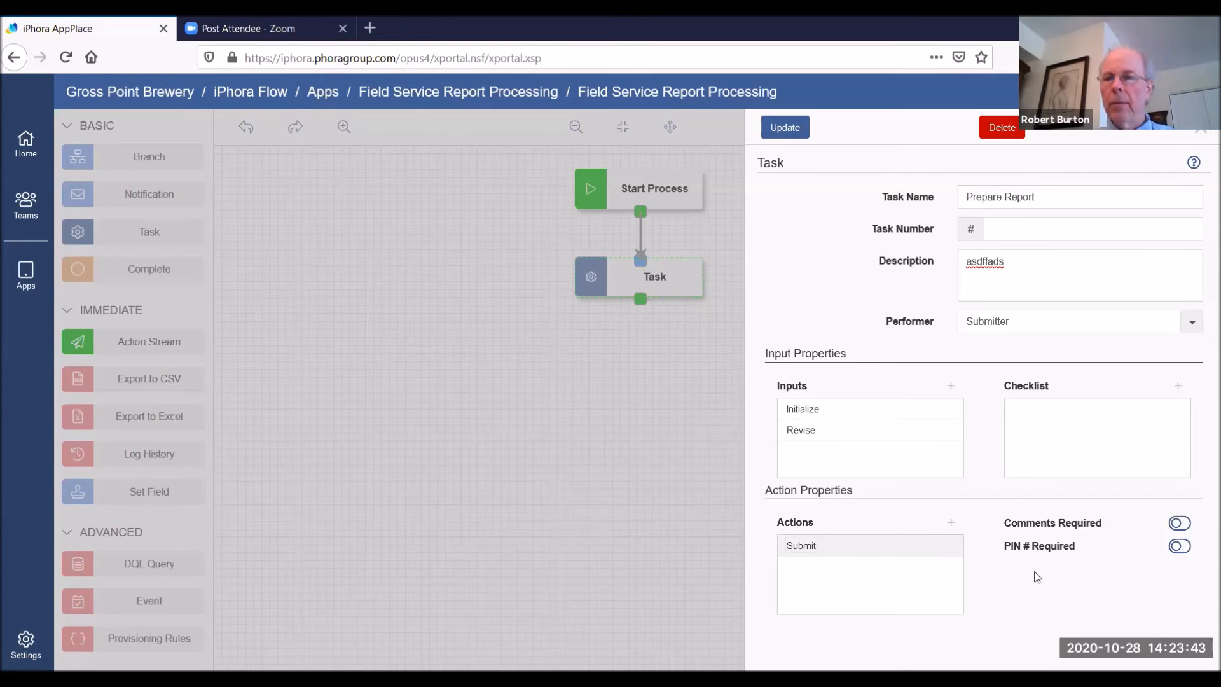
left_click(787, 125)
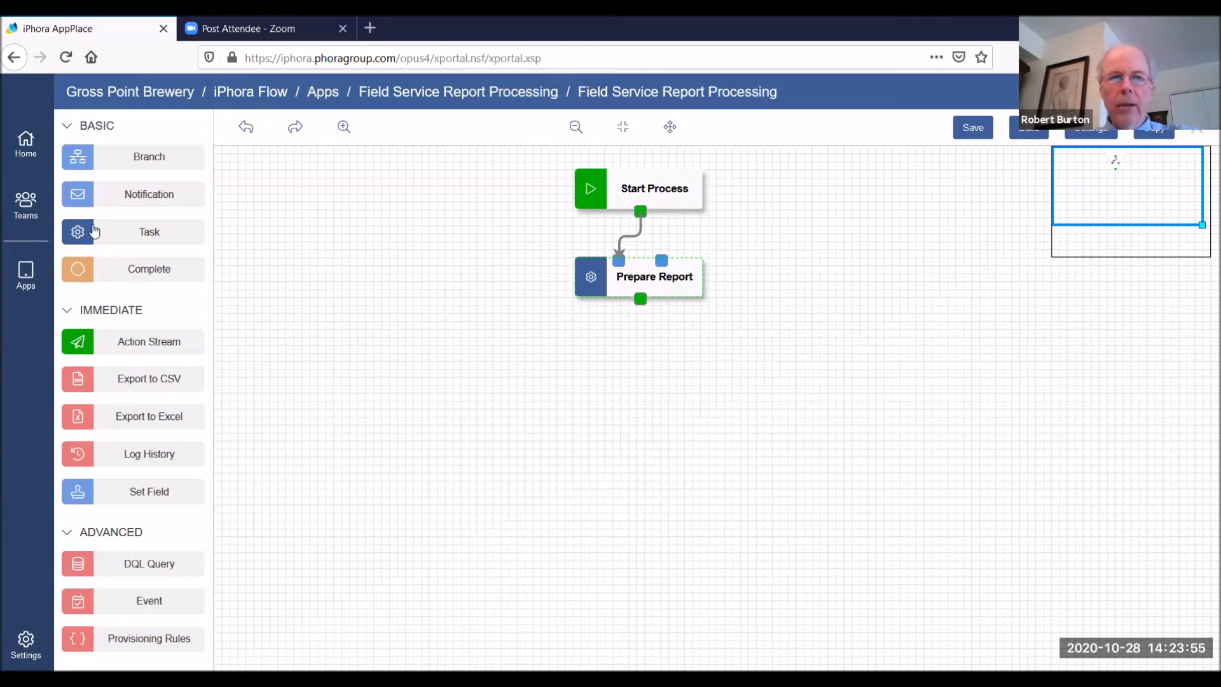
Add a notification and a task below Prepare Report, aligned in a column, and connect Prepare Report through the notification to the new task
left_click_drag(117, 226, 577, 379)
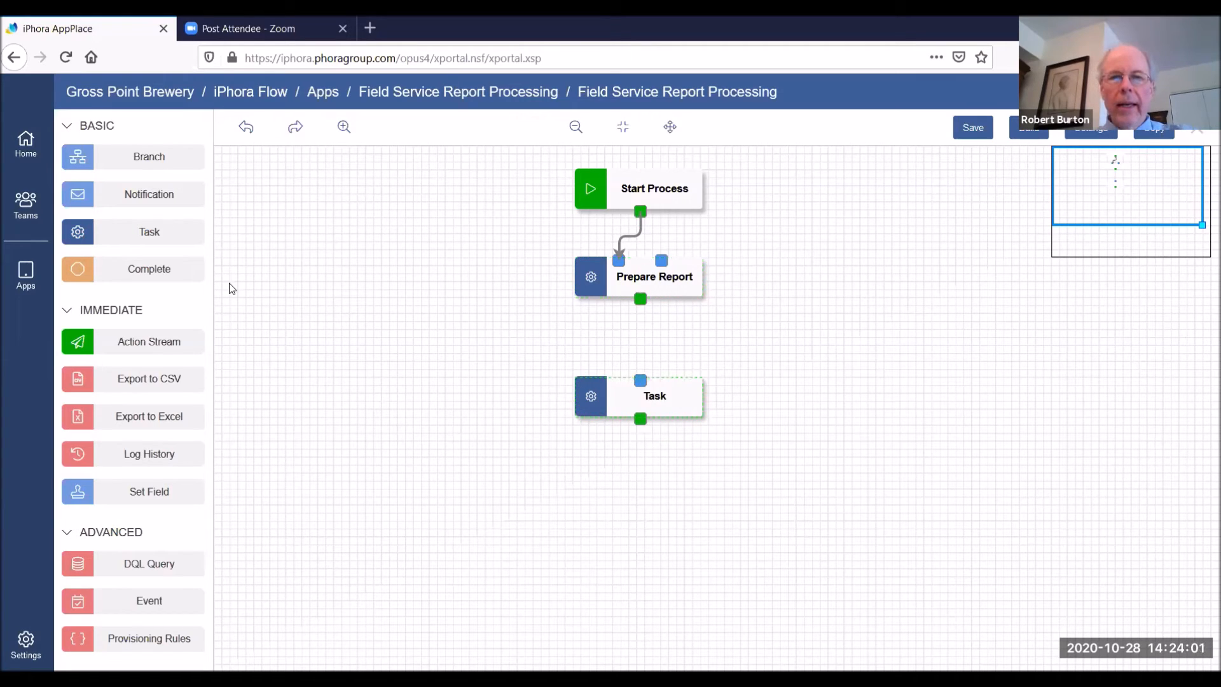
left_click_drag(130, 201, 580, 325)
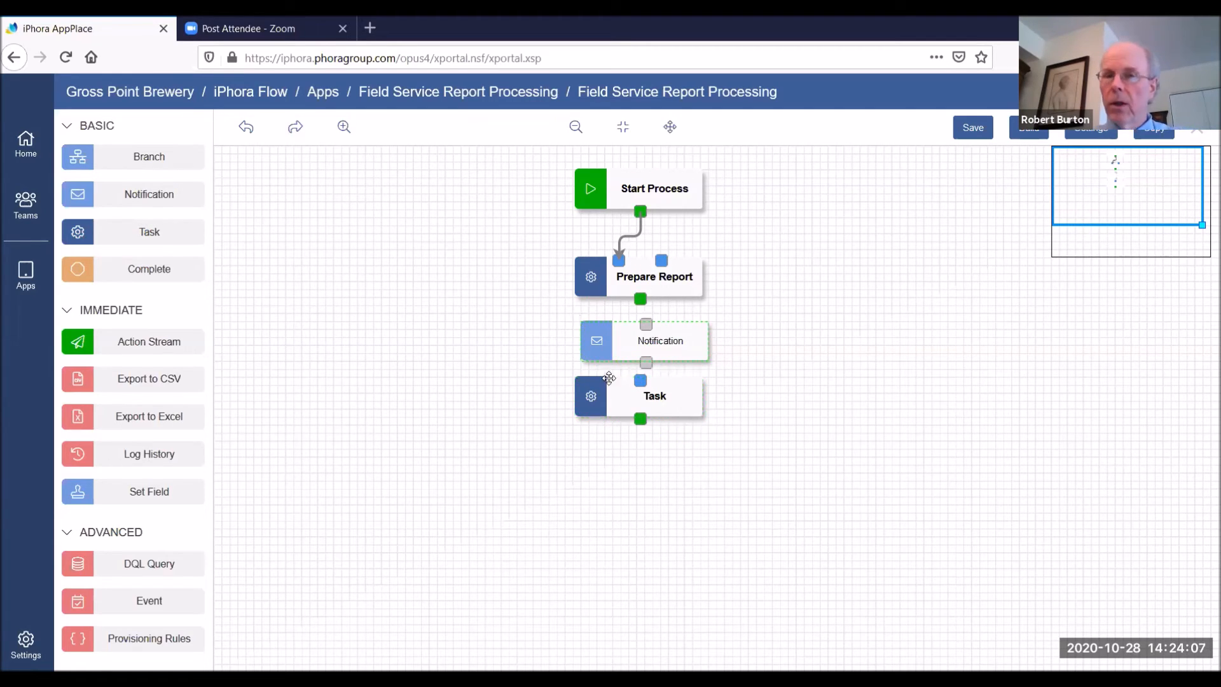
left_click_drag(649, 409, 649, 428)
left_click_drag(620, 335, 615, 344)
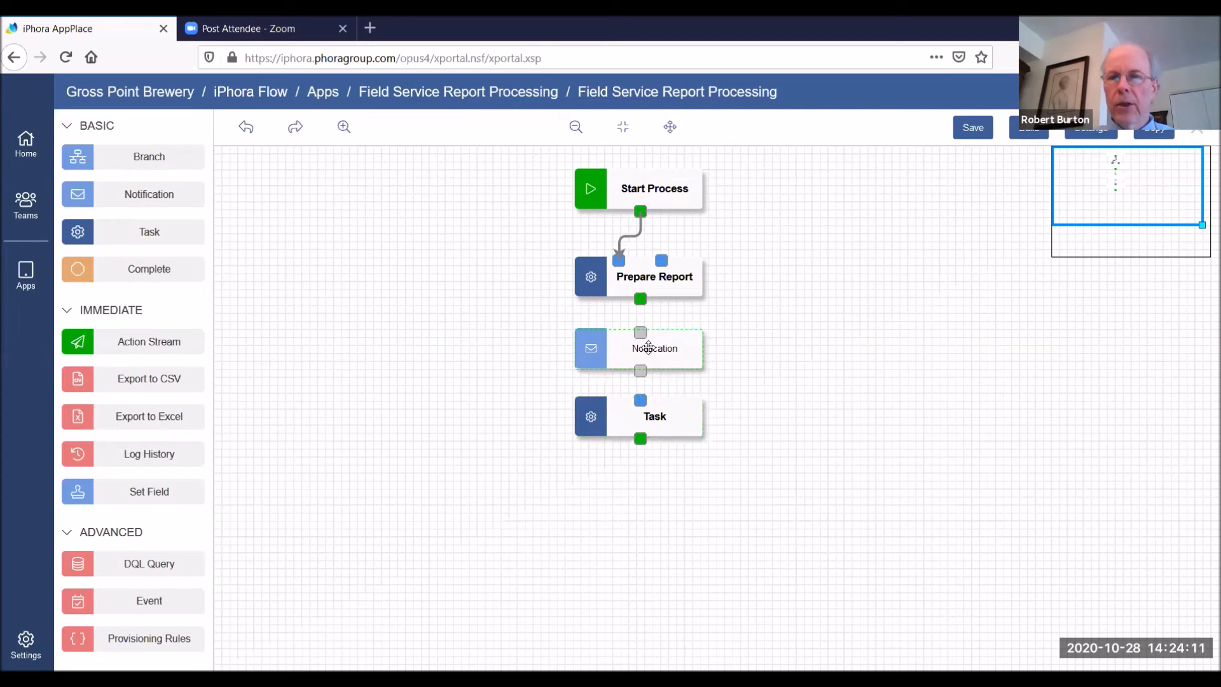
left_click_drag(640, 299, 641, 400)
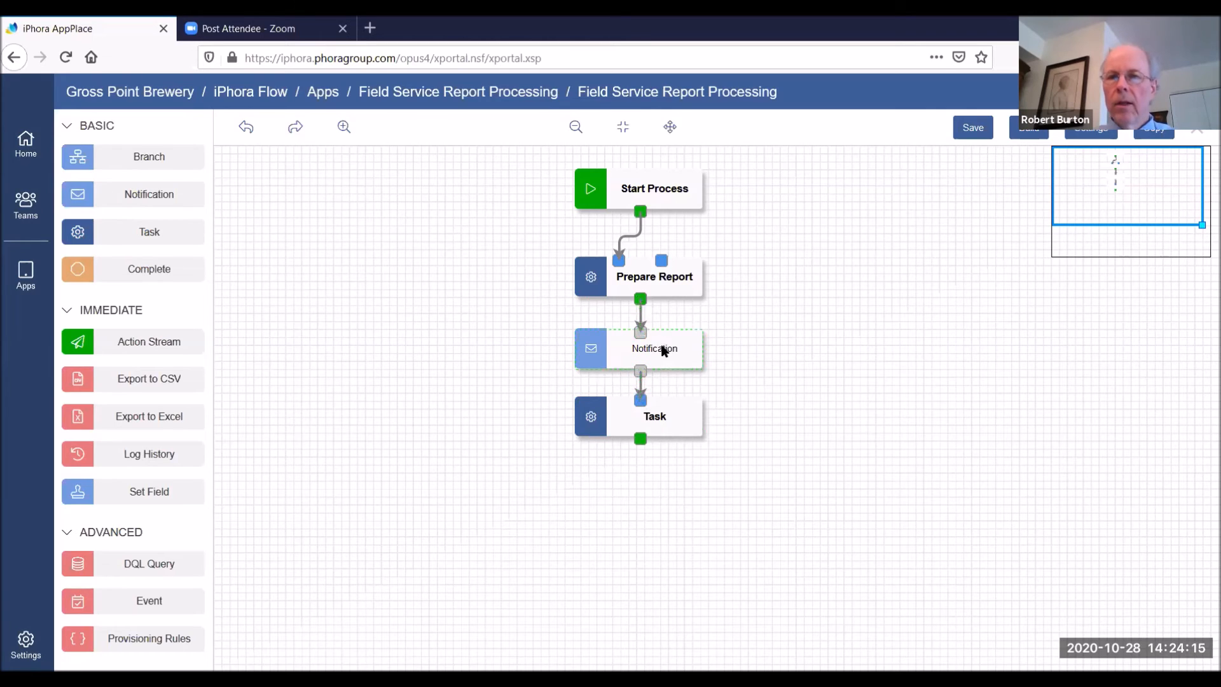
Name the email notification between Prepare Report and the new task "Notify Supervisor"
double_click(662, 350)
left_click(1028, 197)
key("BackSpace")
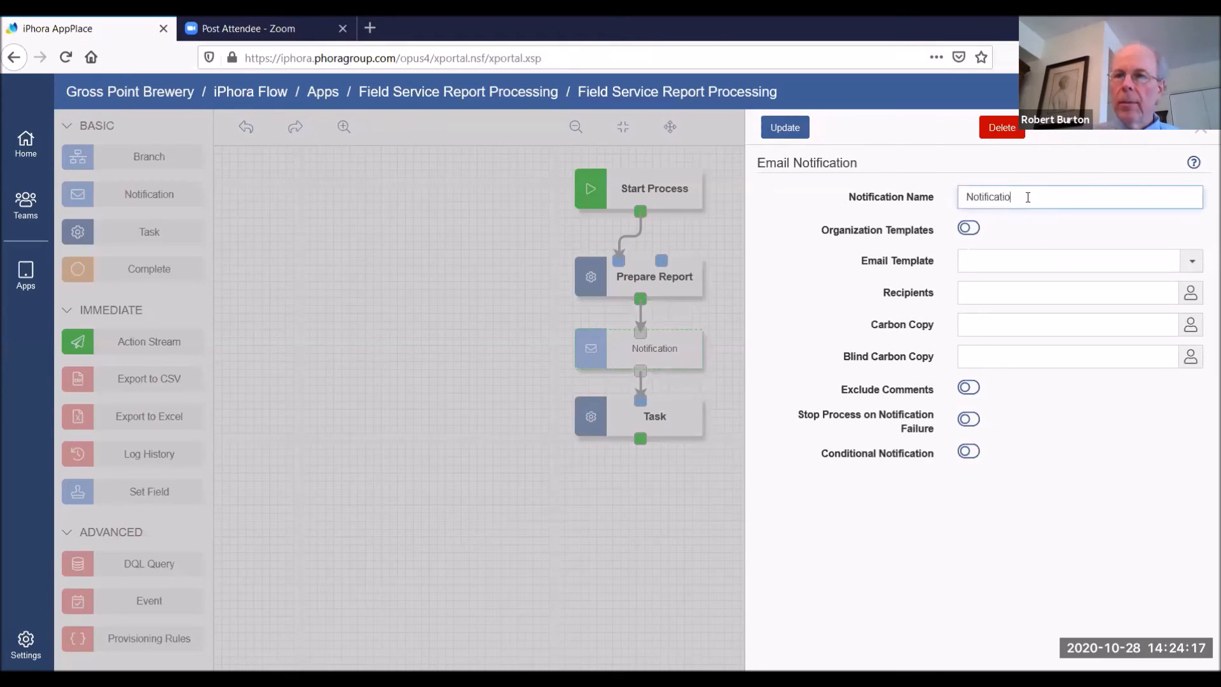
key("BackSpace")
key("BackSpace")
key("BackSpace")
key("BackSpace")
key("BackSpace")
key("BackSpace")
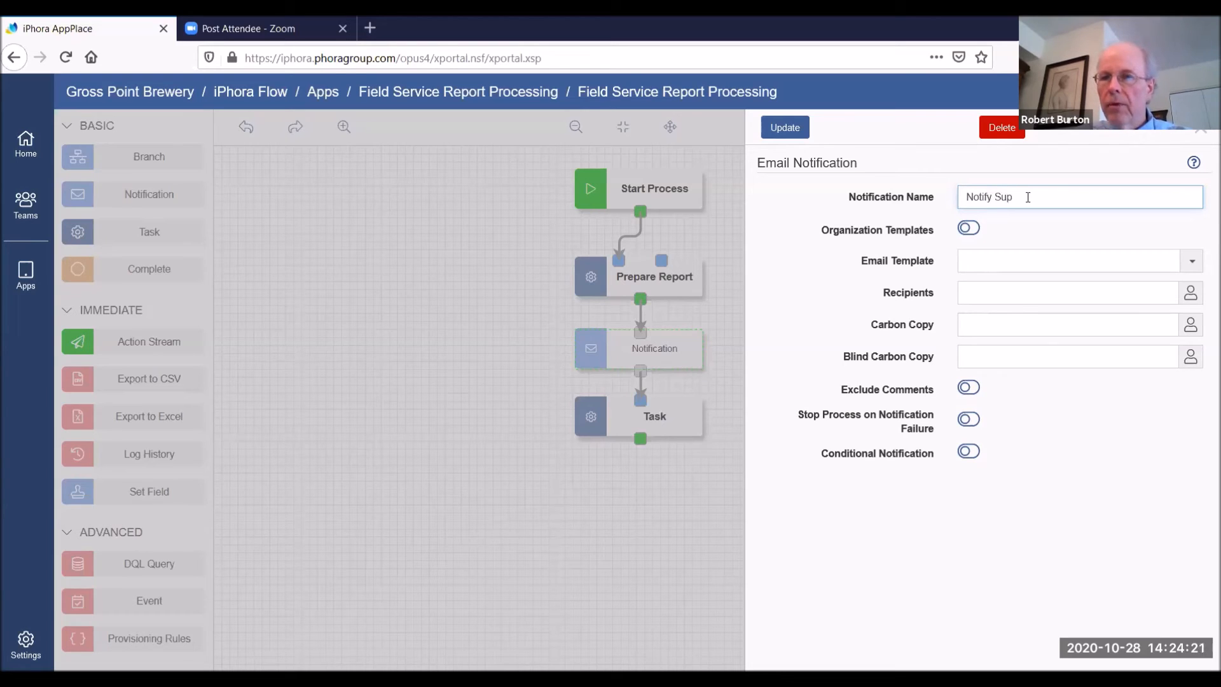
type("y Supervsior")
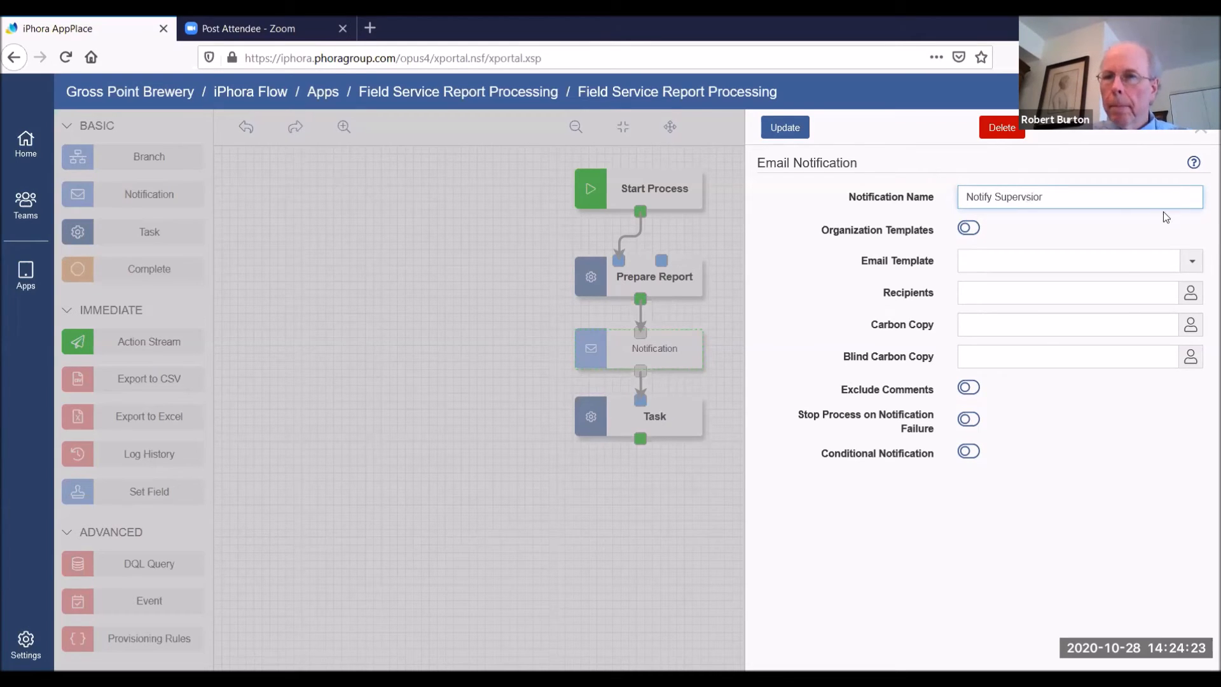
key("BackSpace")
key("BackSpace")
key("BackSpace")
key("BackSpace")
type("isor")
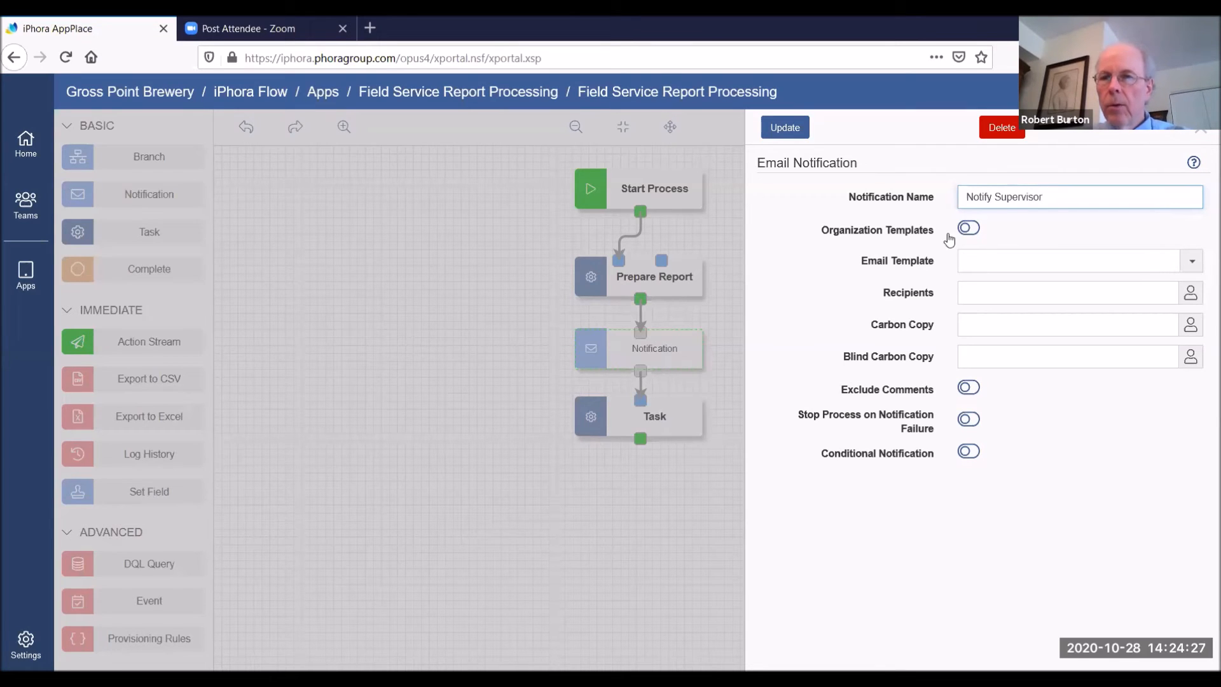
Enable organization templates for the notification and choose the Workflow Standard Advance email template
left_click(968, 229)
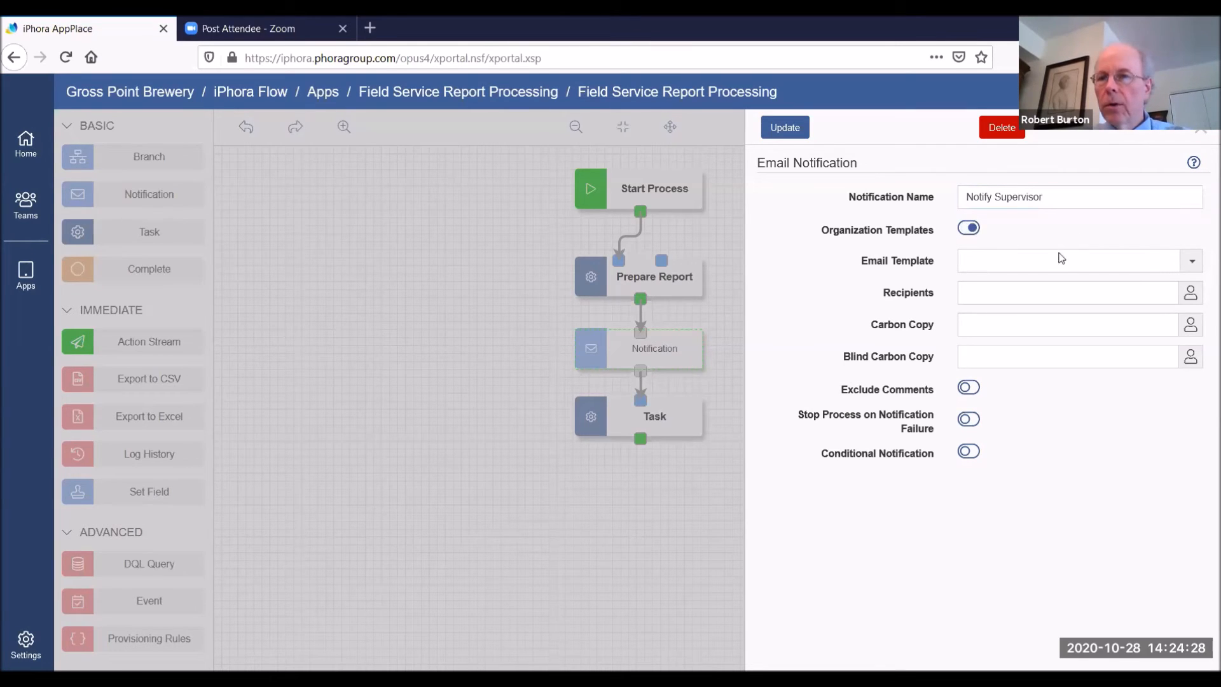
left_click(1195, 262)
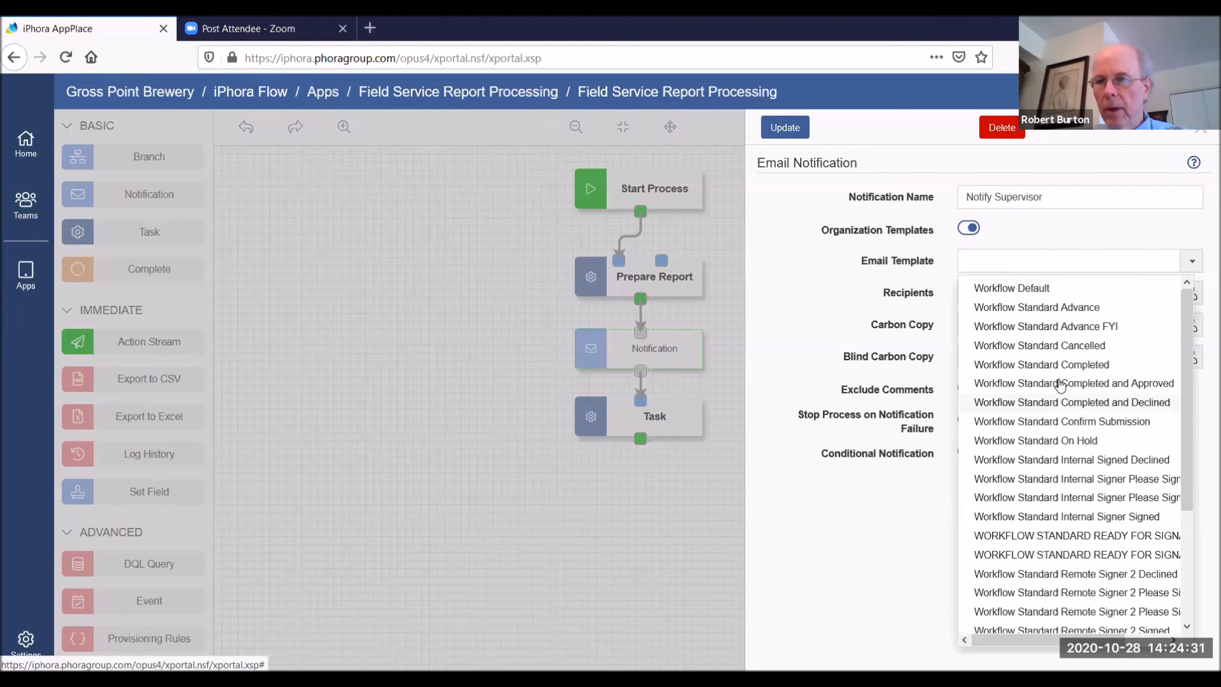
left_click(1055, 308)
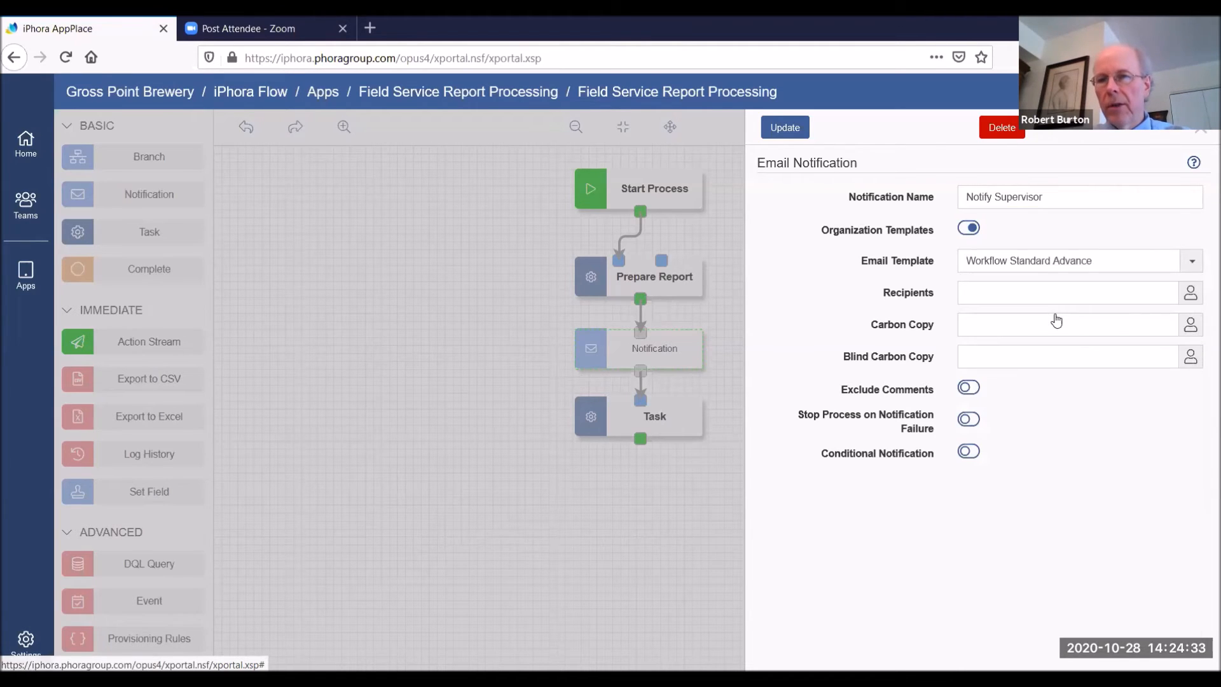
Set the notification's recipient to the role Supervisor and update the notification
left_click(1191, 294)
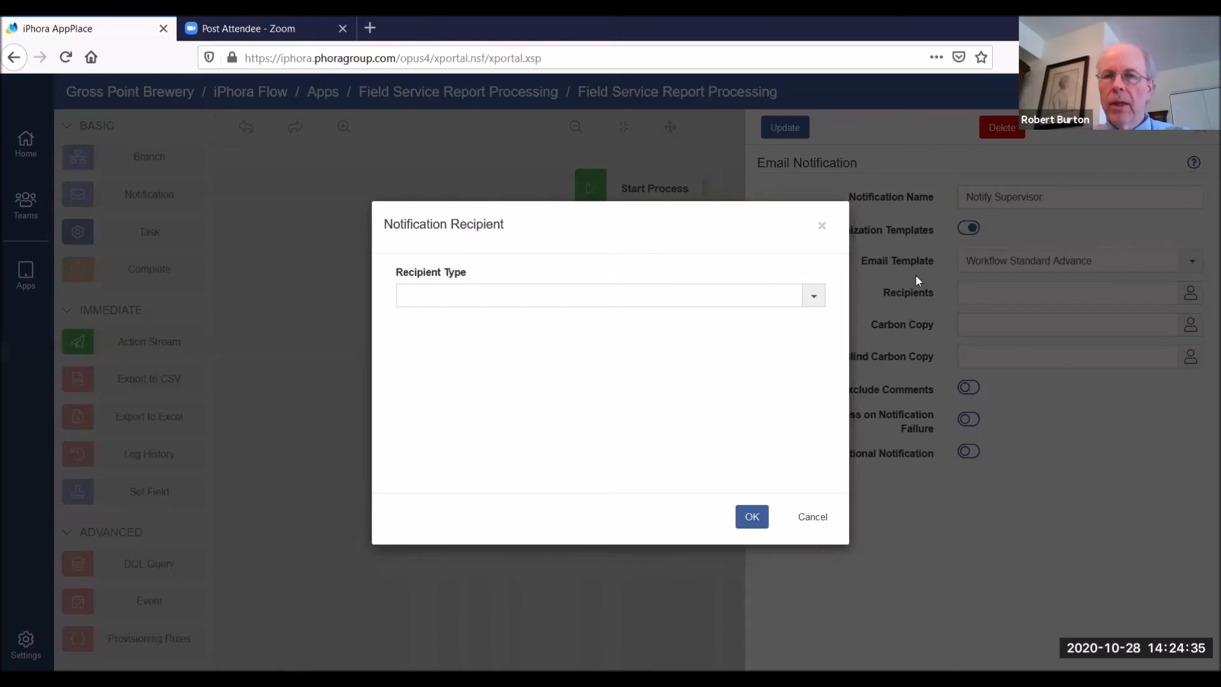
left_click(811, 296)
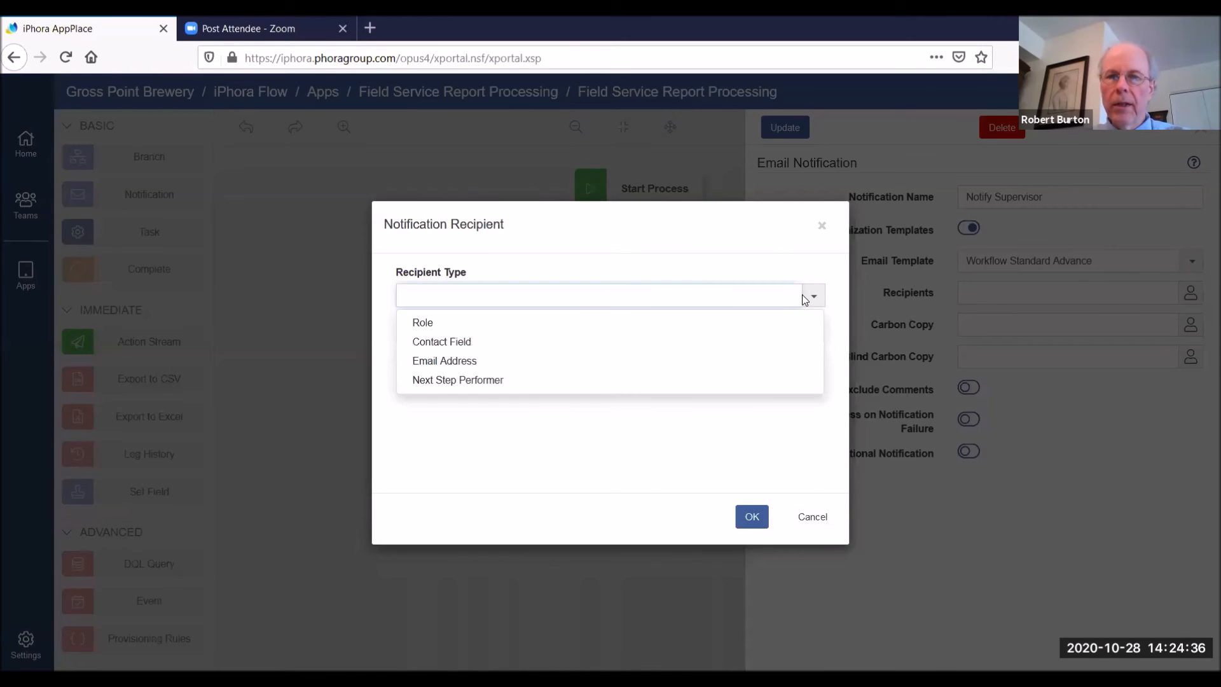
left_click(430, 325)
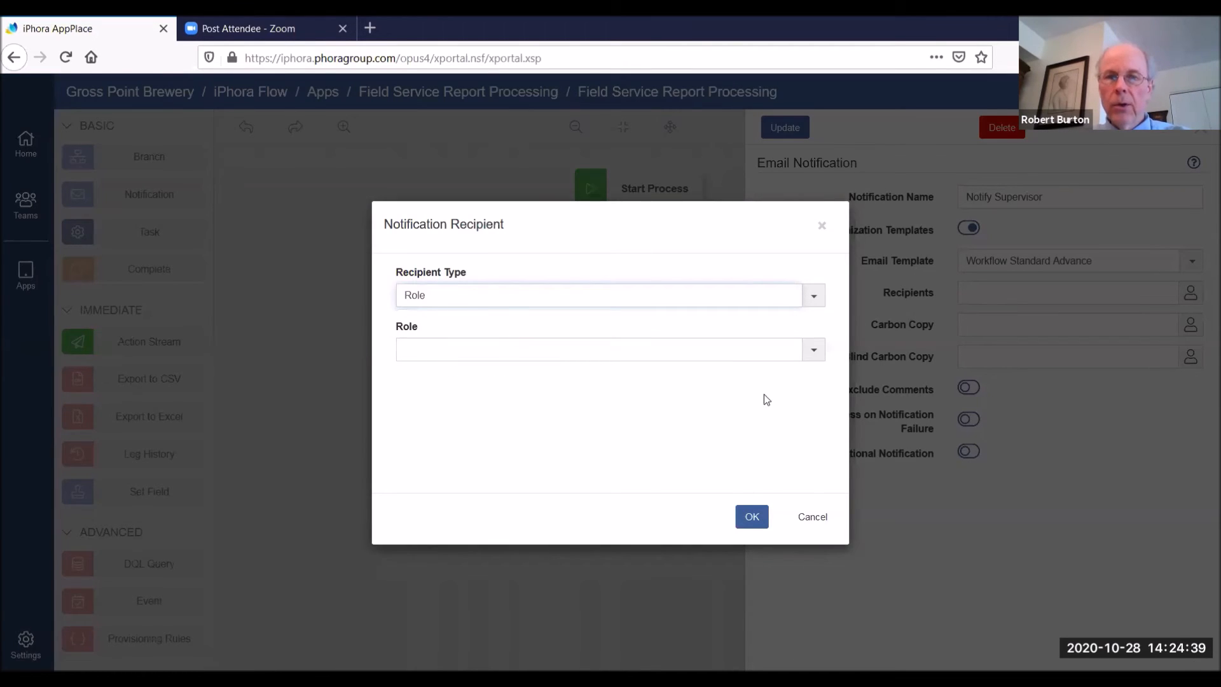
left_click(814, 349)
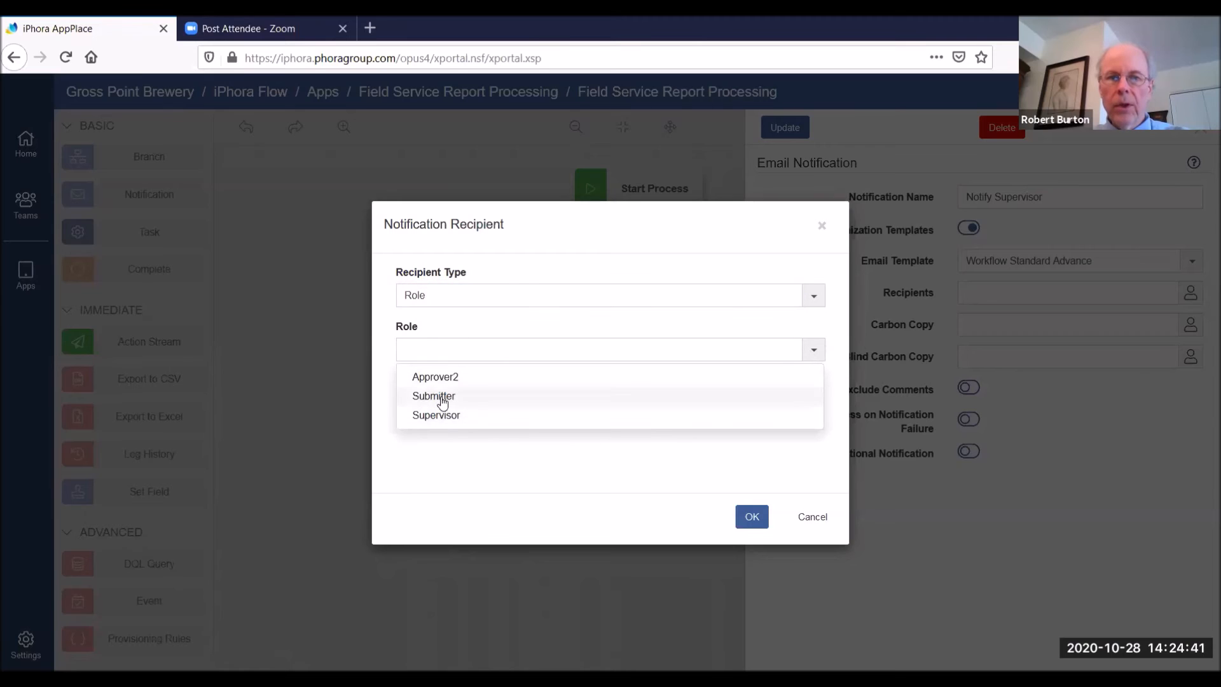
left_click(436, 415)
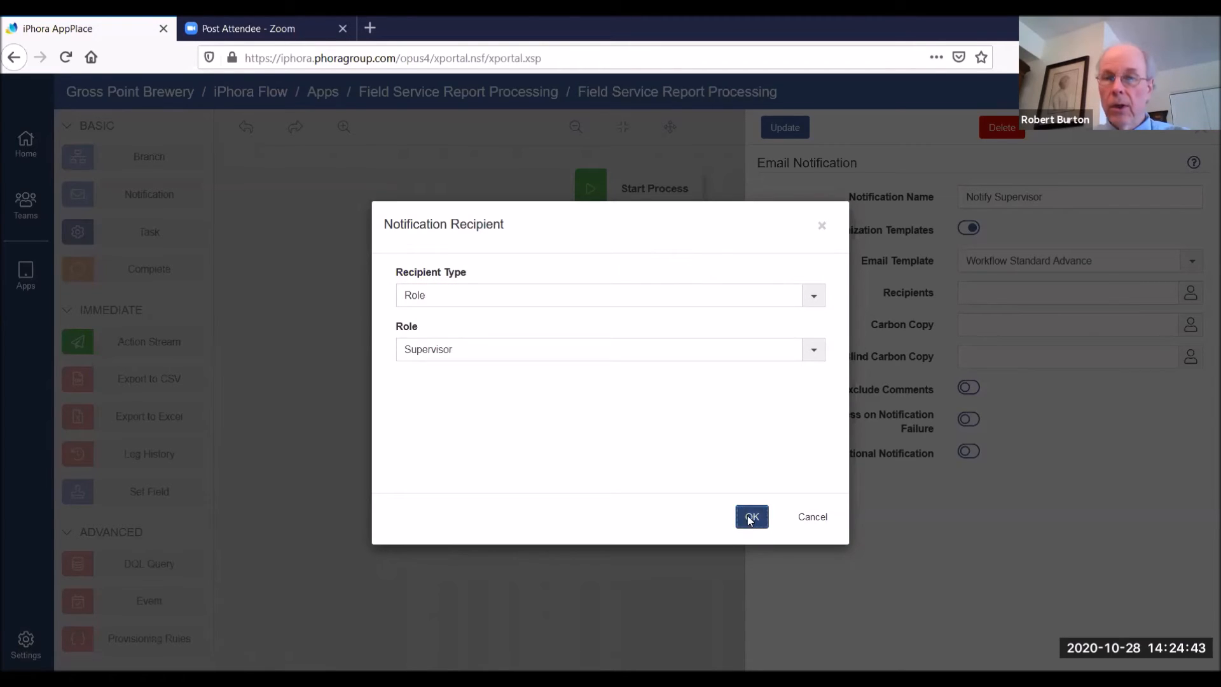
left_click(751, 516)
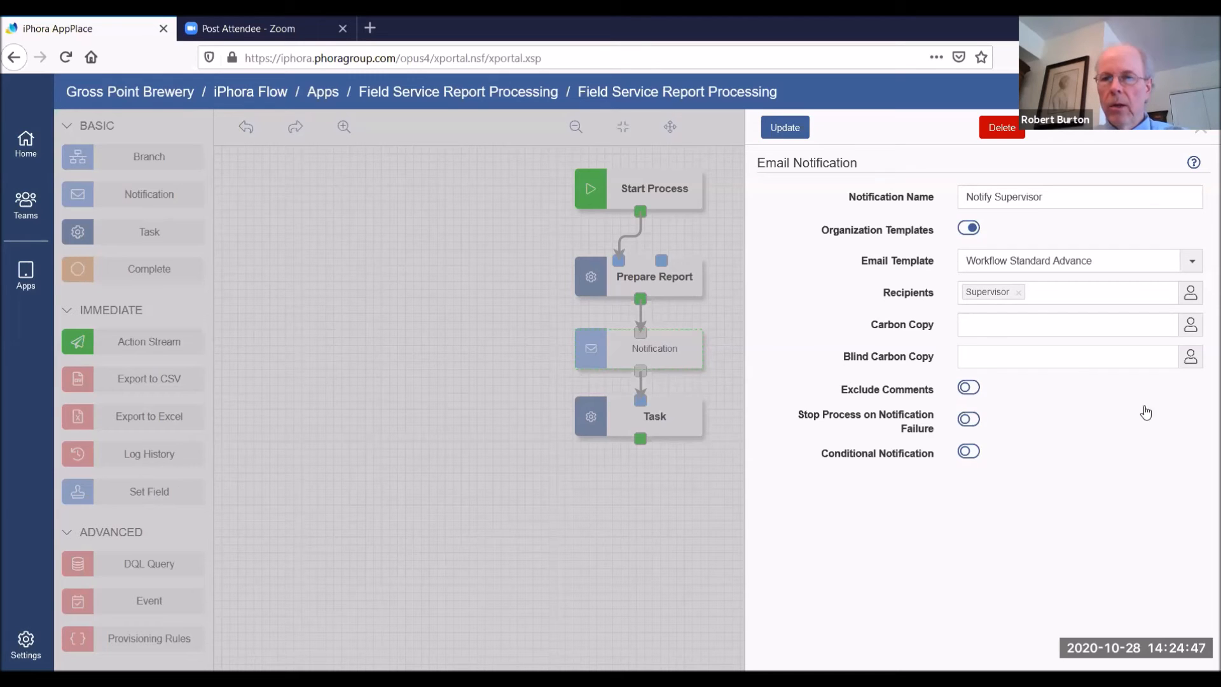
left_click(786, 128)
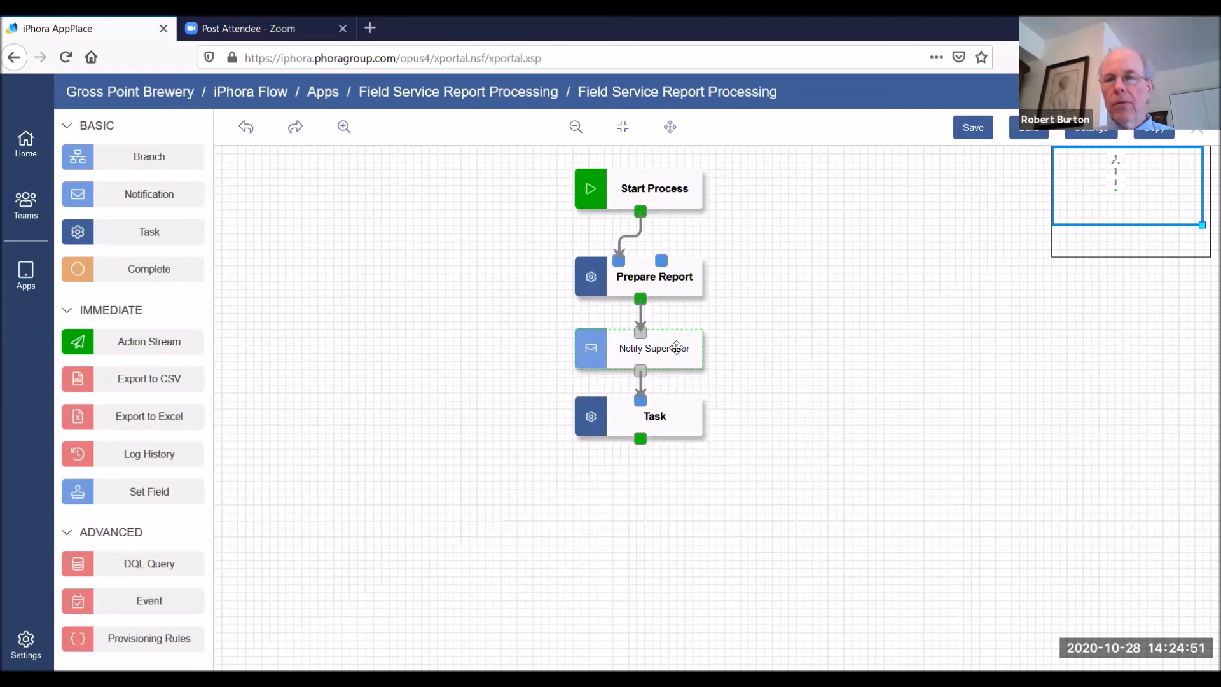
Name the task below Notify Supervisor "Supervisor Review" and set its performer to Supervisor
left_click(660, 419)
left_click(943, 202)
key("ctrl+a")
type("Supervisor Review")
left_click(1191, 321)
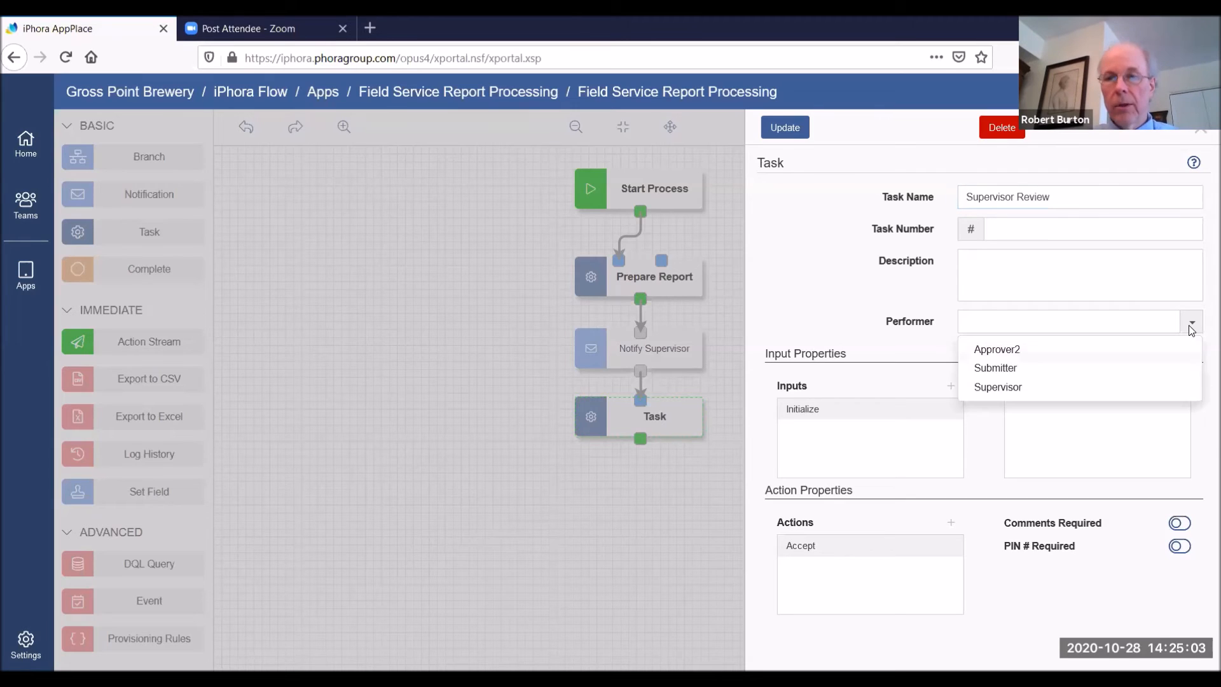
left_click(1007, 387)
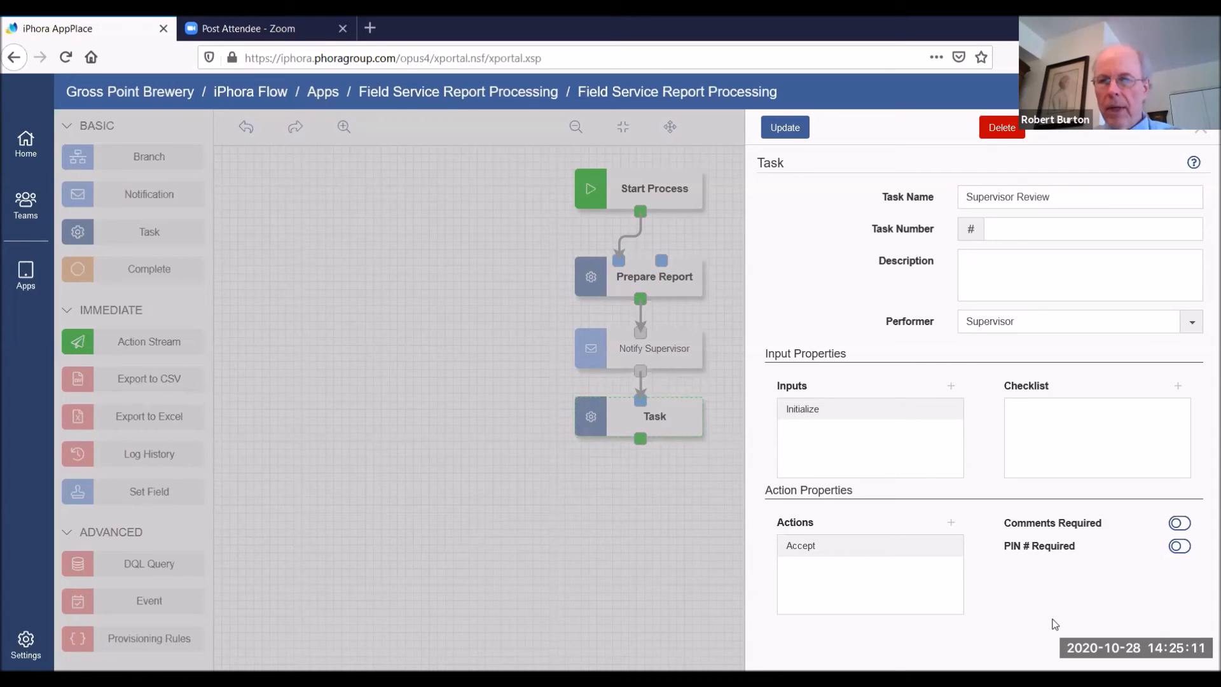
Rename the Supervisor Review task's Accept action to "Approve"
mouse_move(925, 558)
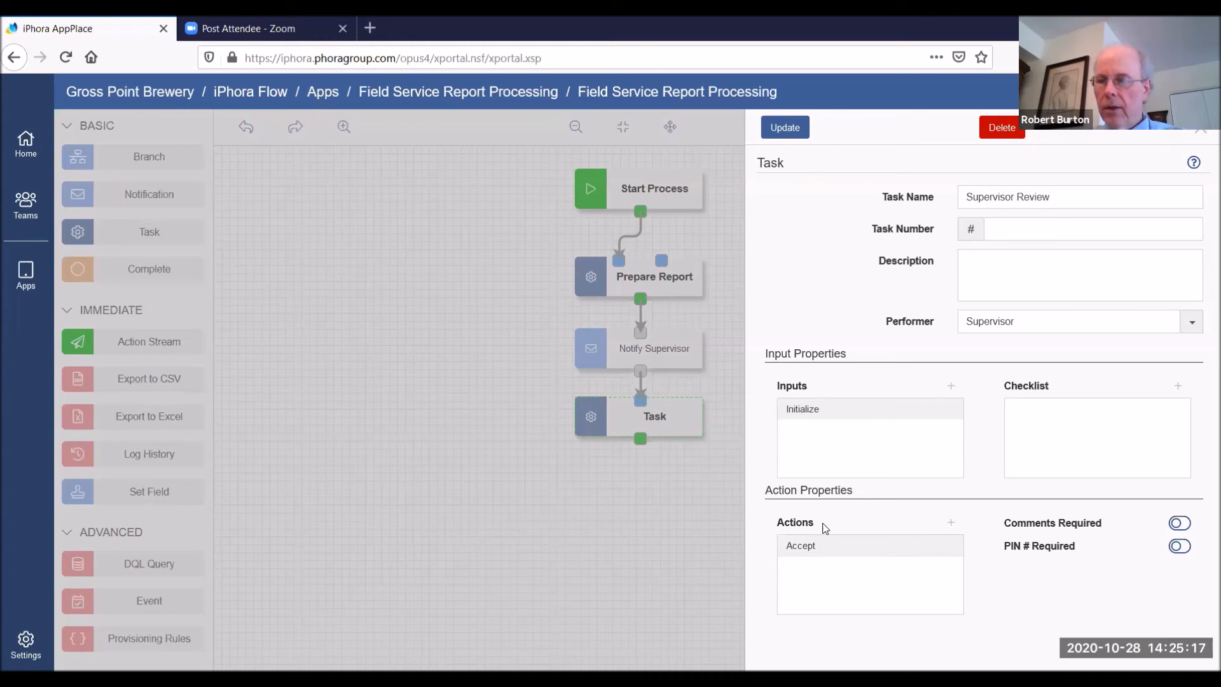
mouse_move(825, 550)
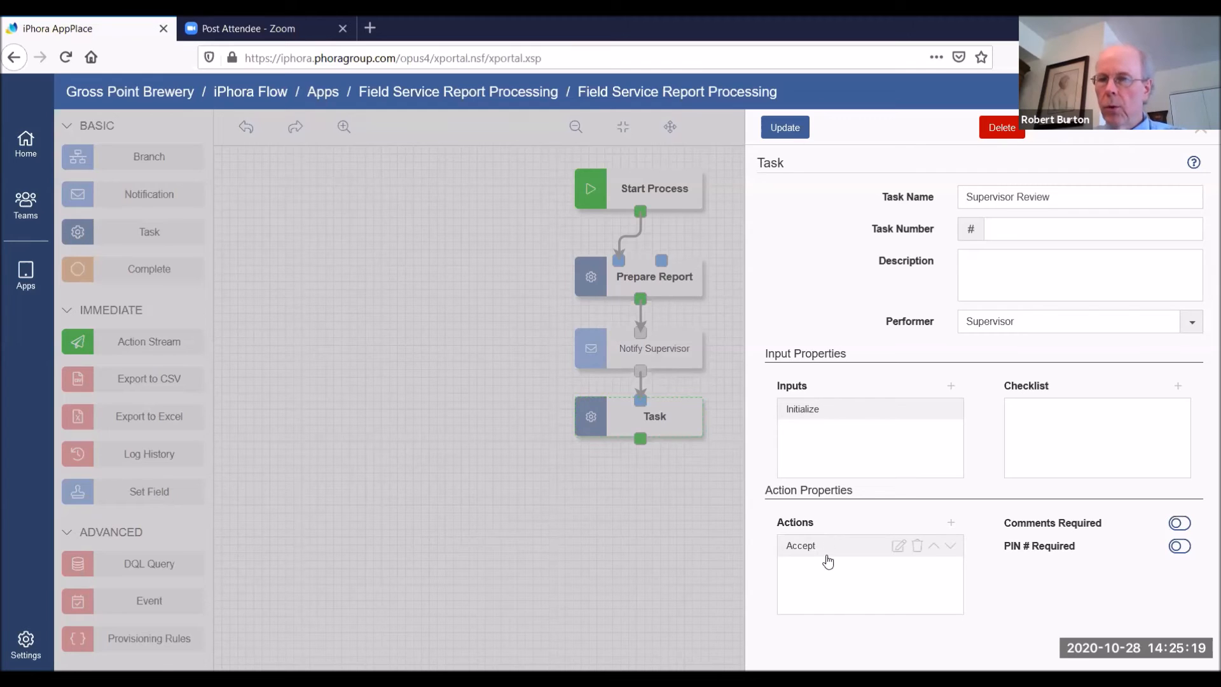
left_click(897, 546)
key("Delete")
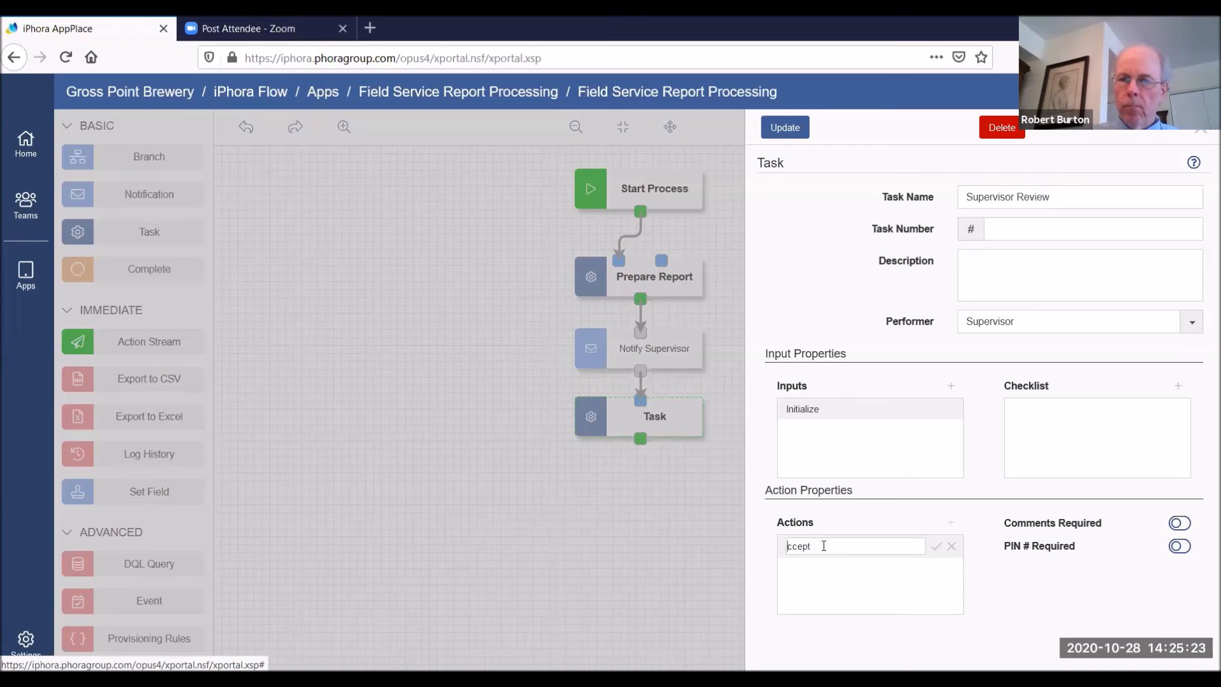
type("Approve")
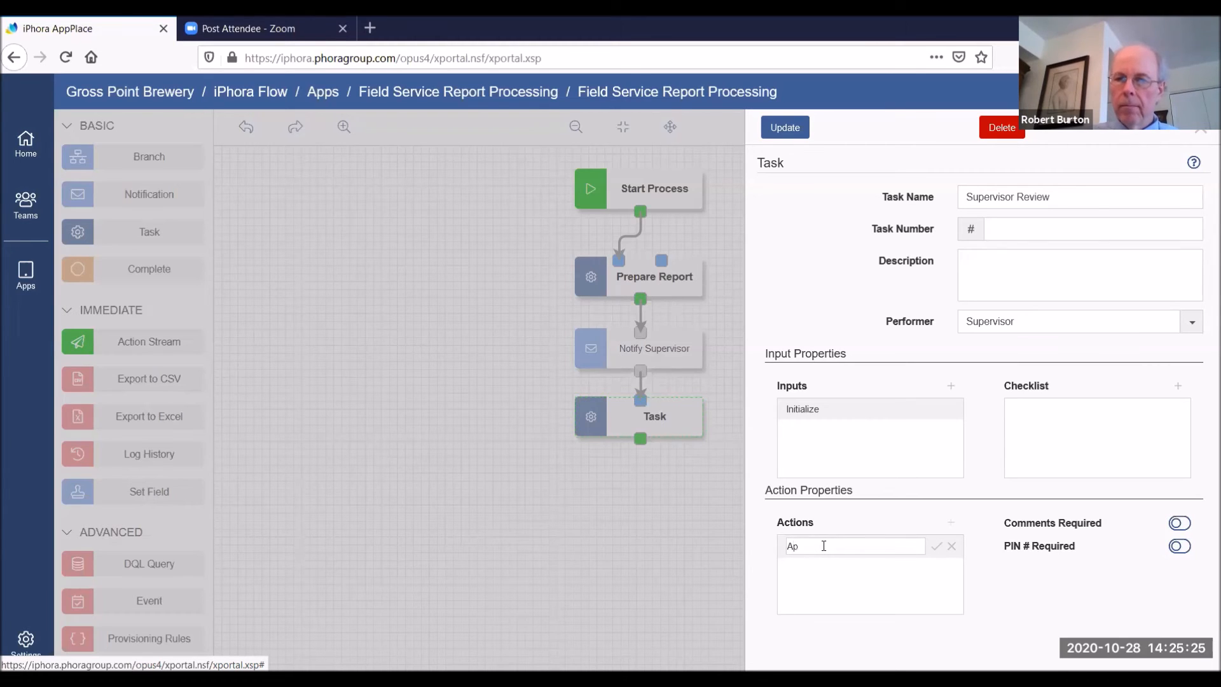
left_click(937, 549)
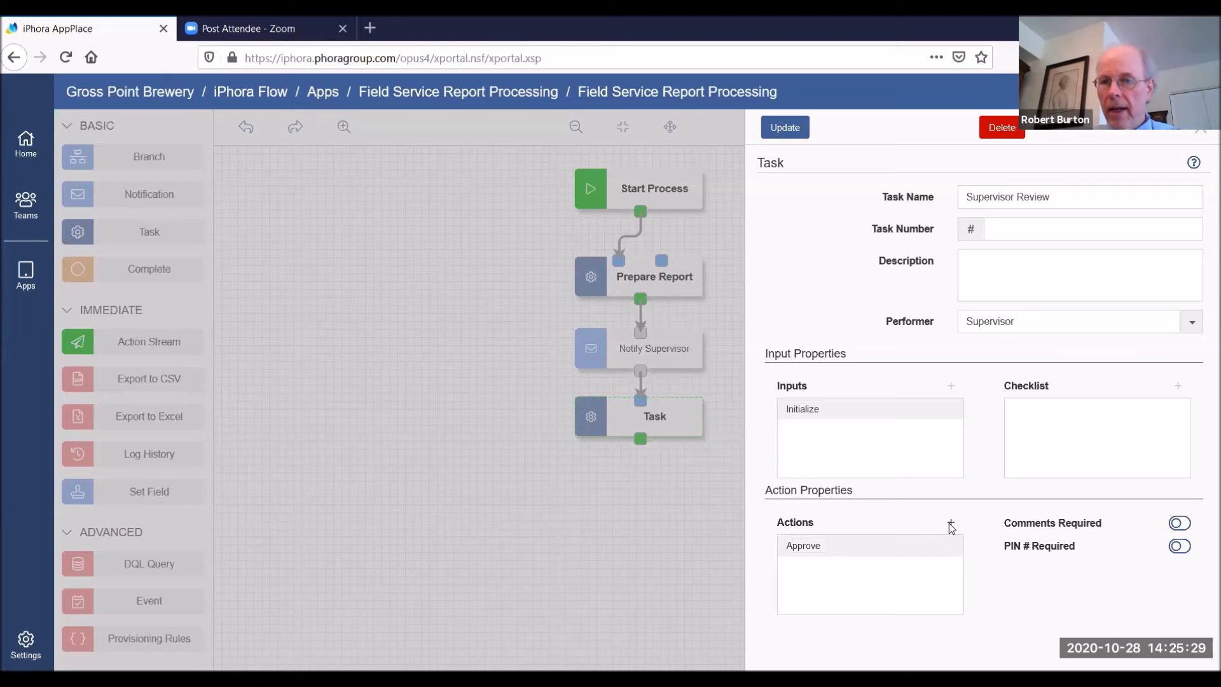
Add a Decline action renamed "Please Revise" to the Supervisor Review task, make comments required for it, and update the task
left_click(950, 522)
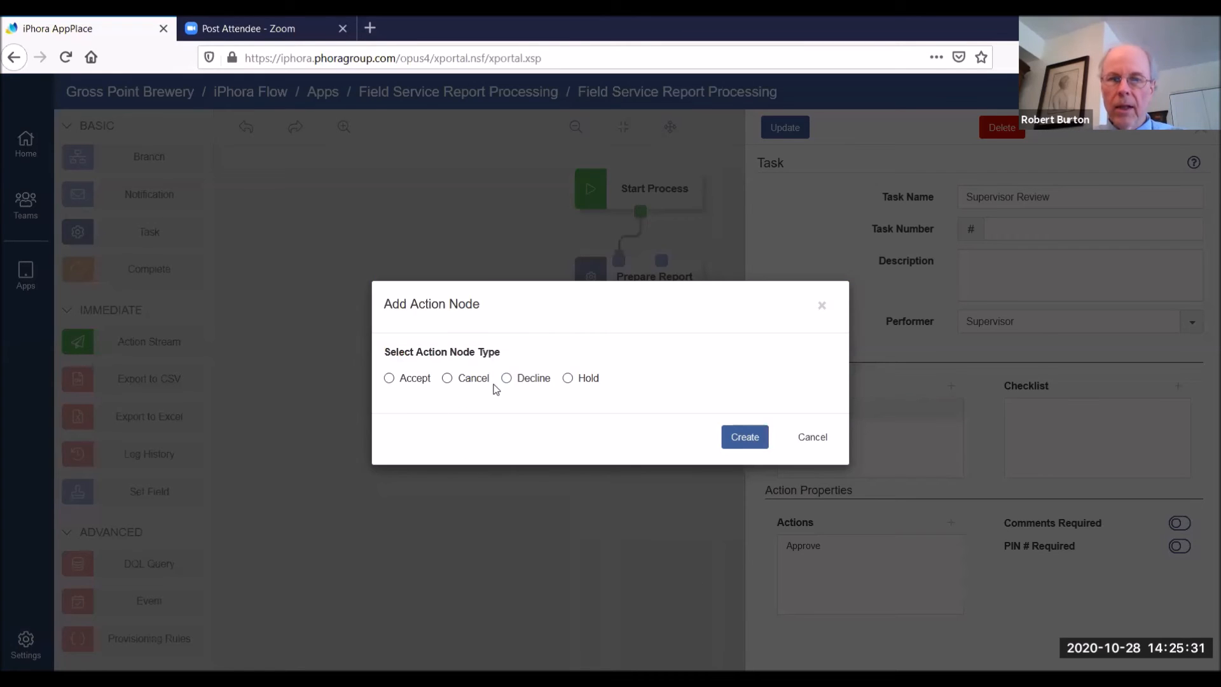
left_click(742, 435)
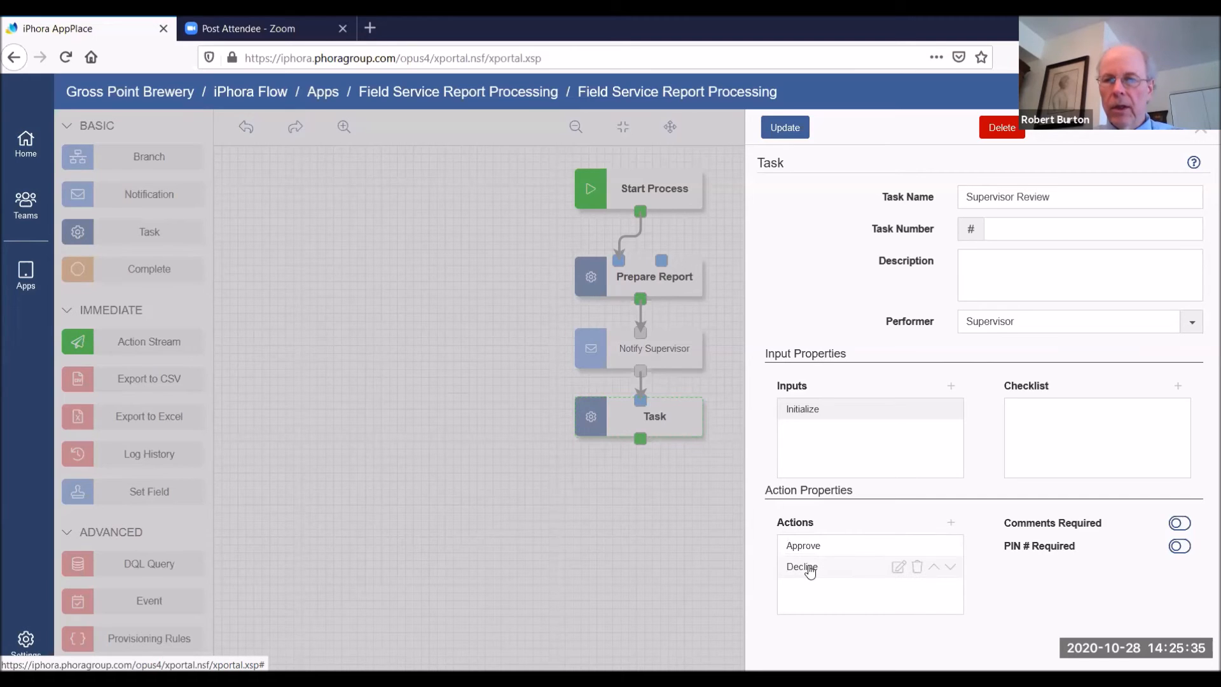
left_click(899, 566)
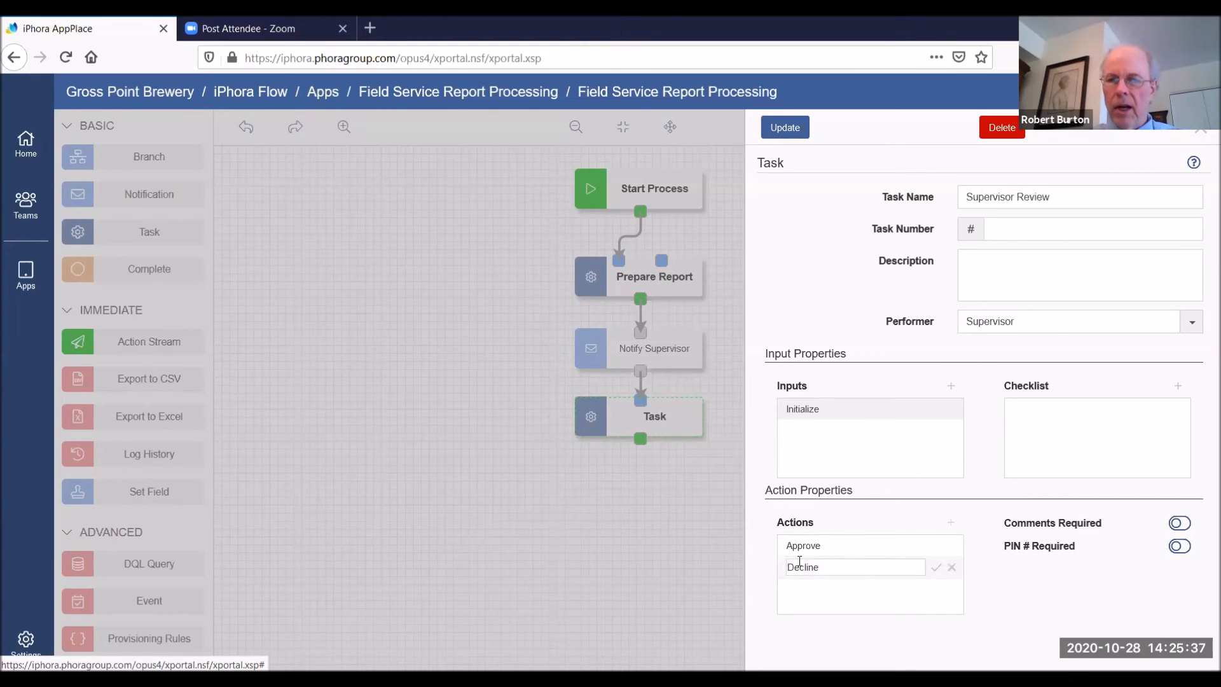
type("Please Revise")
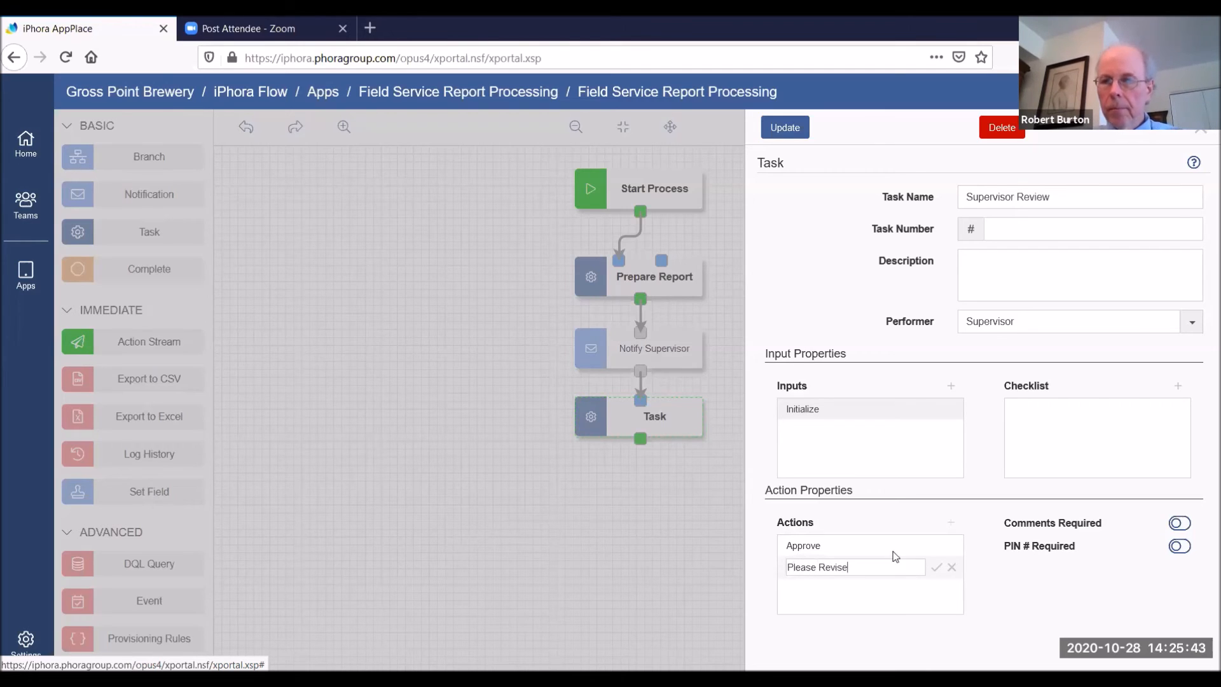
left_click(934, 568)
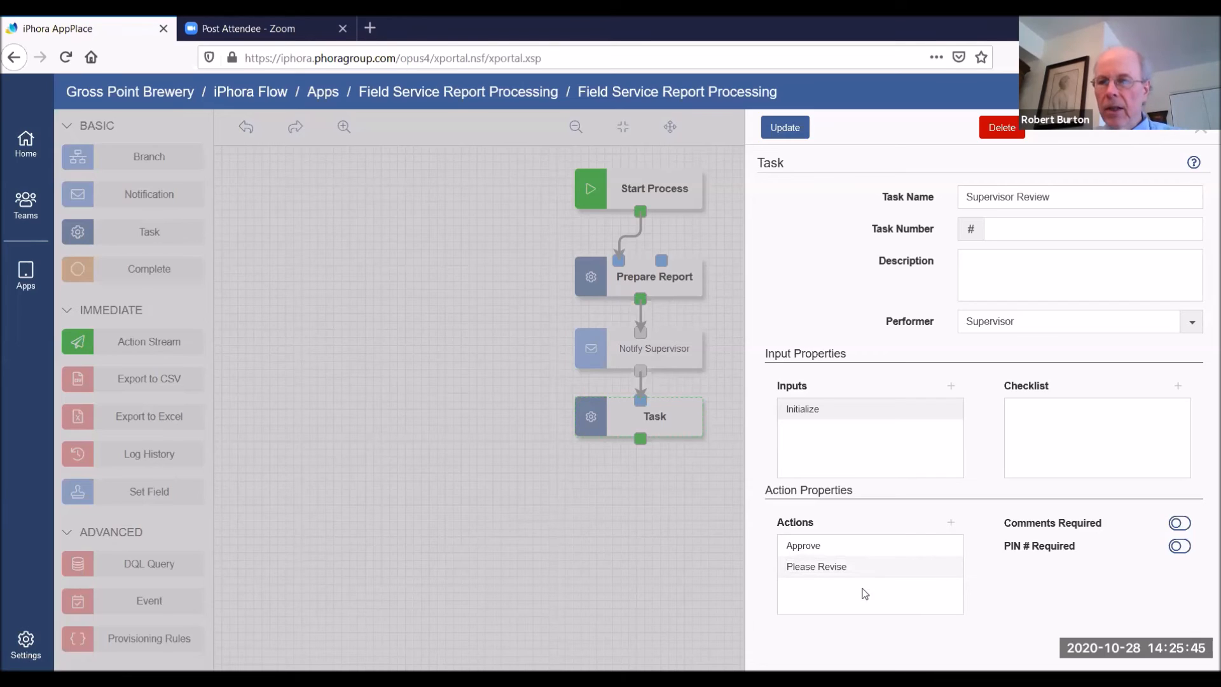
left_click(1183, 524)
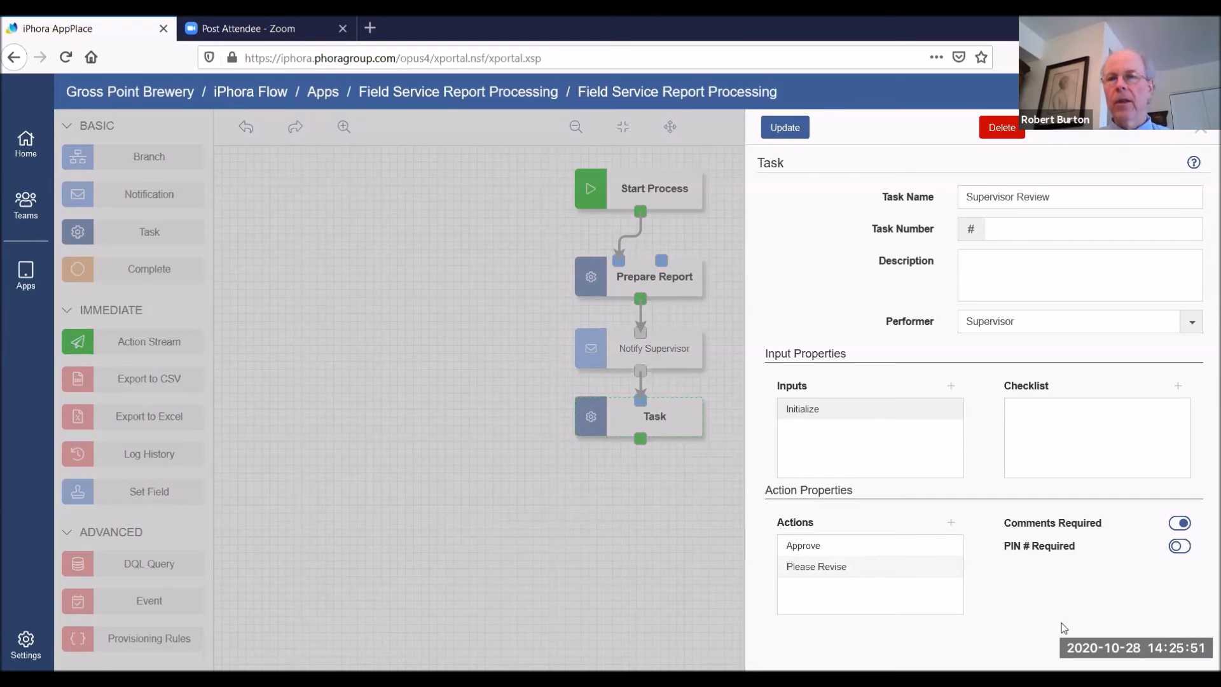
left_click(784, 129)
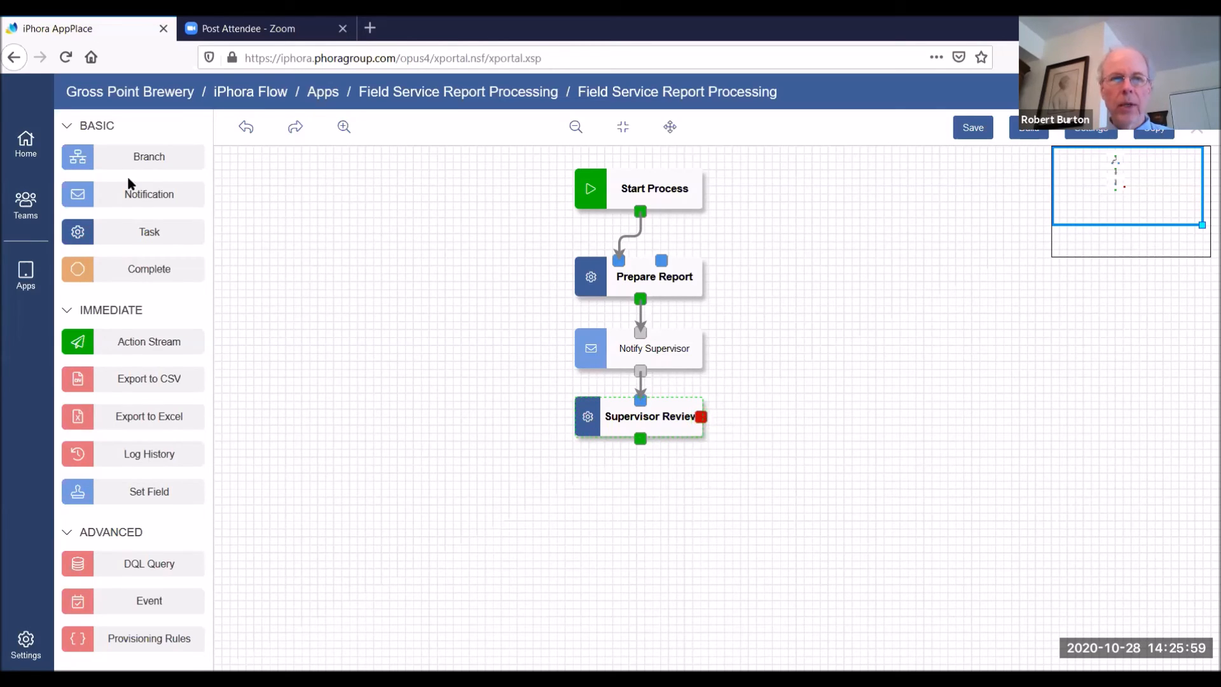
Add a notification fed by Supervisor Review's decline output and link it back to Prepare Report's second input, routing the line around the notification's outer side
left_click_drag(127, 192, 780, 461)
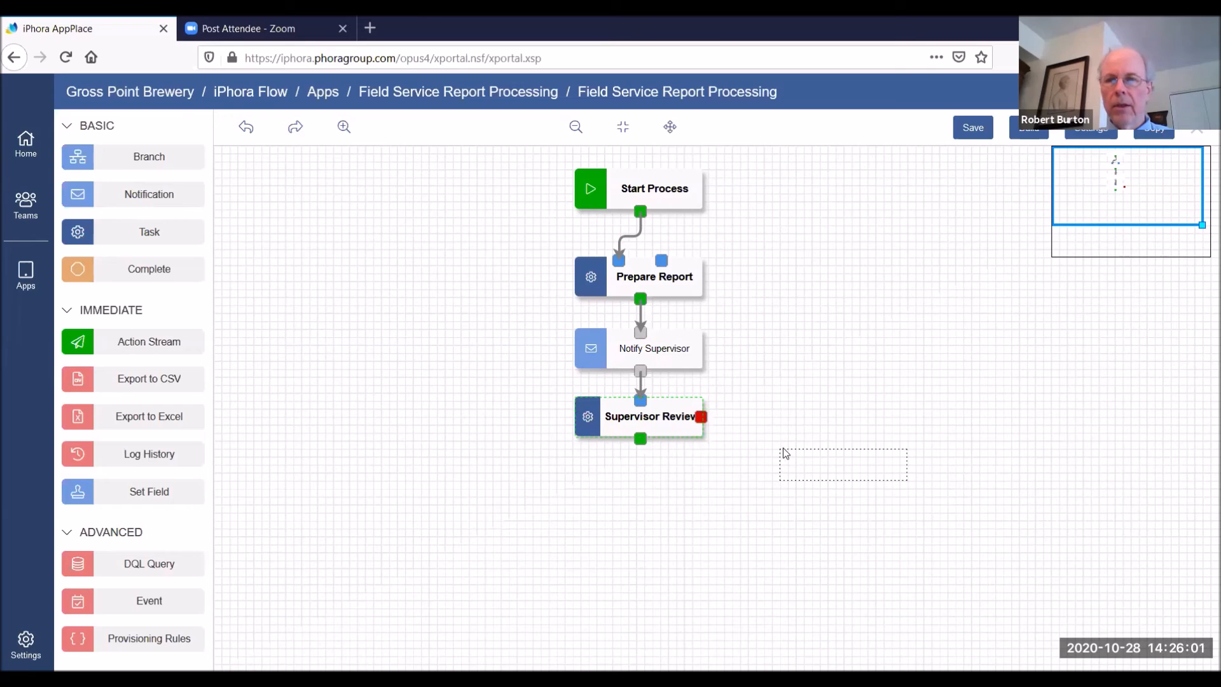
left_click_drag(701, 416, 846, 450)
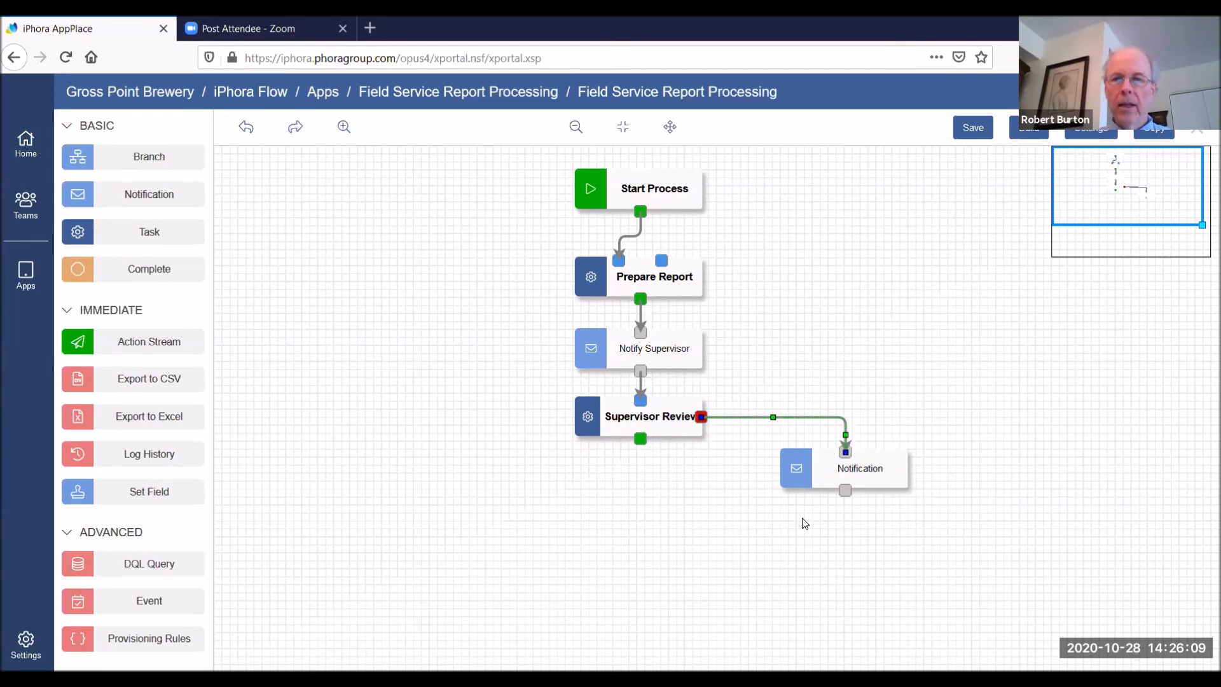
left_click_drag(840, 481, 661, 260)
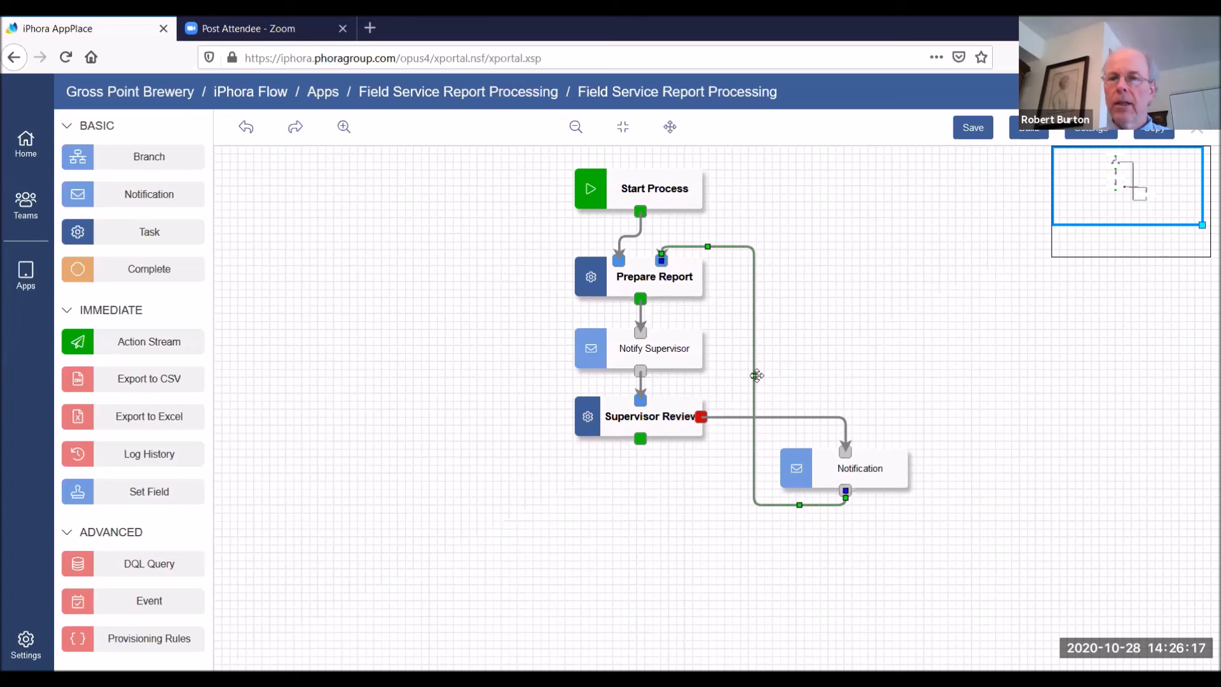
left_click_drag(941, 388, 942, 390)
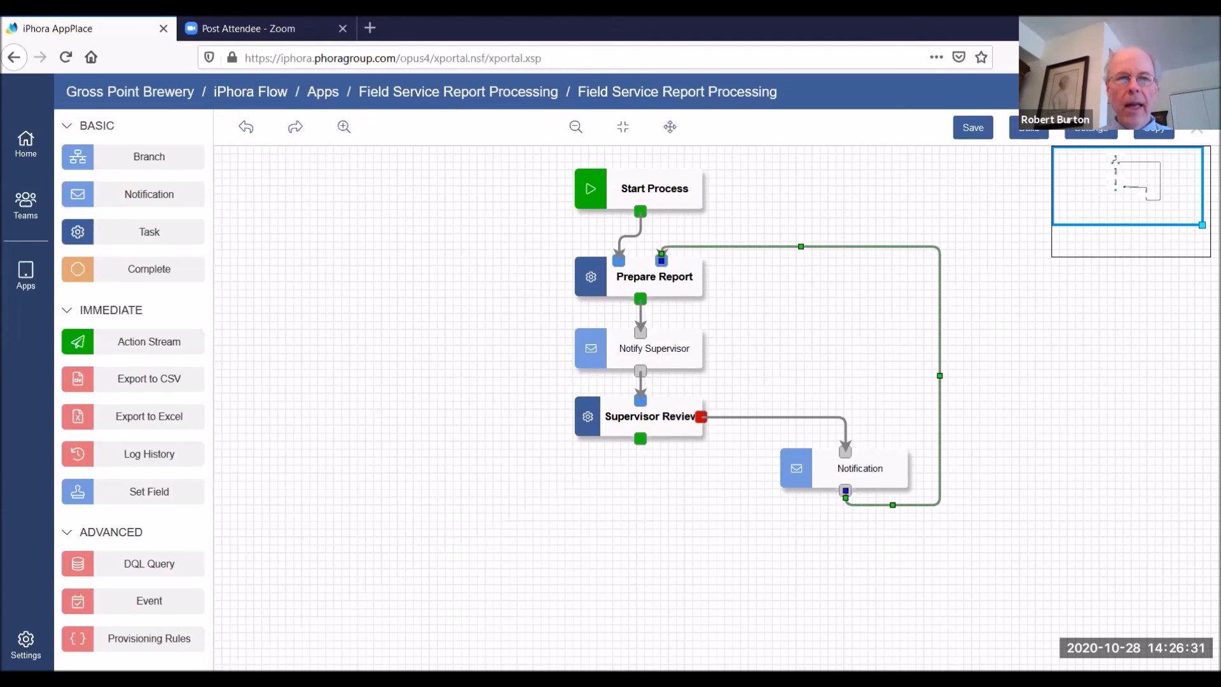
Add a branch below Supervisor Review and name it "Warranty?"
left_click_drag(121, 160, 579, 537)
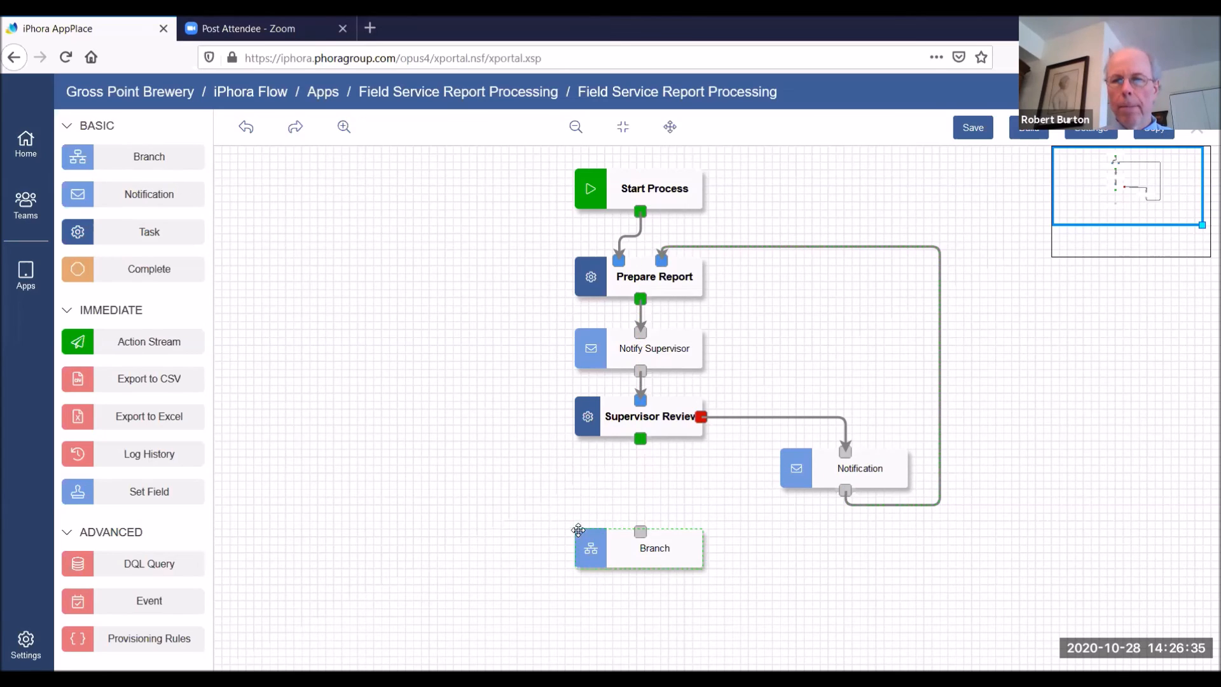
double_click(649, 549)
left_click_drag(876, 232, 686, 239)
type("Warr")
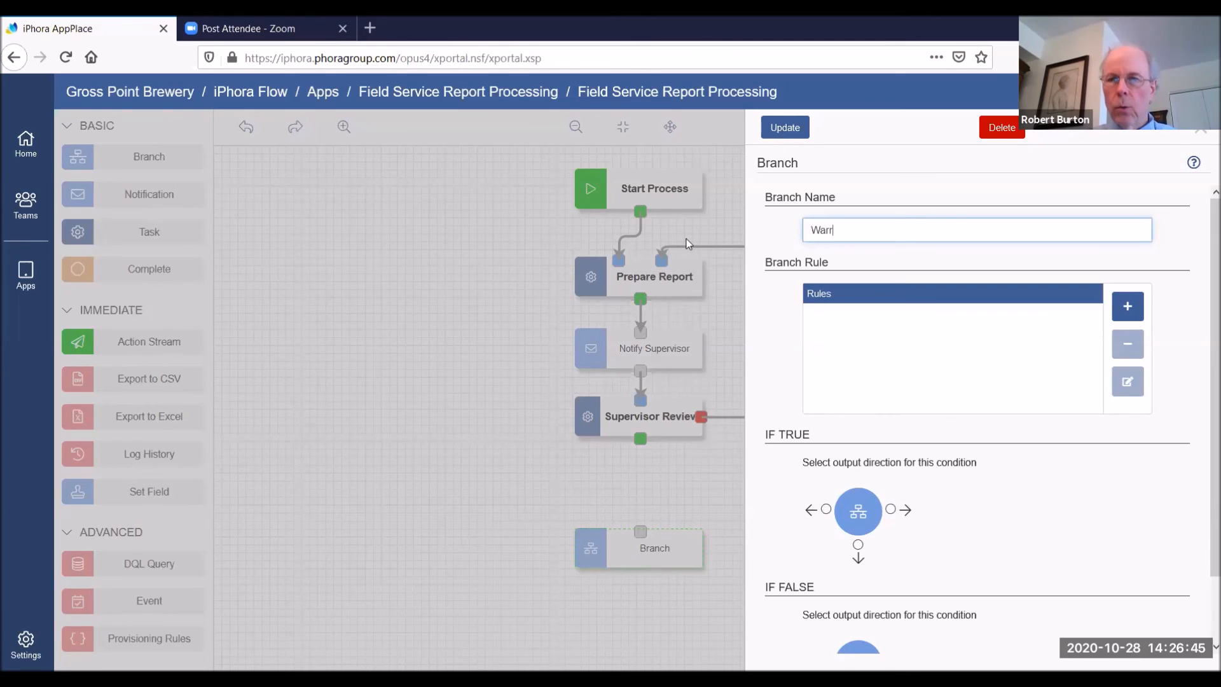
type("ant?")
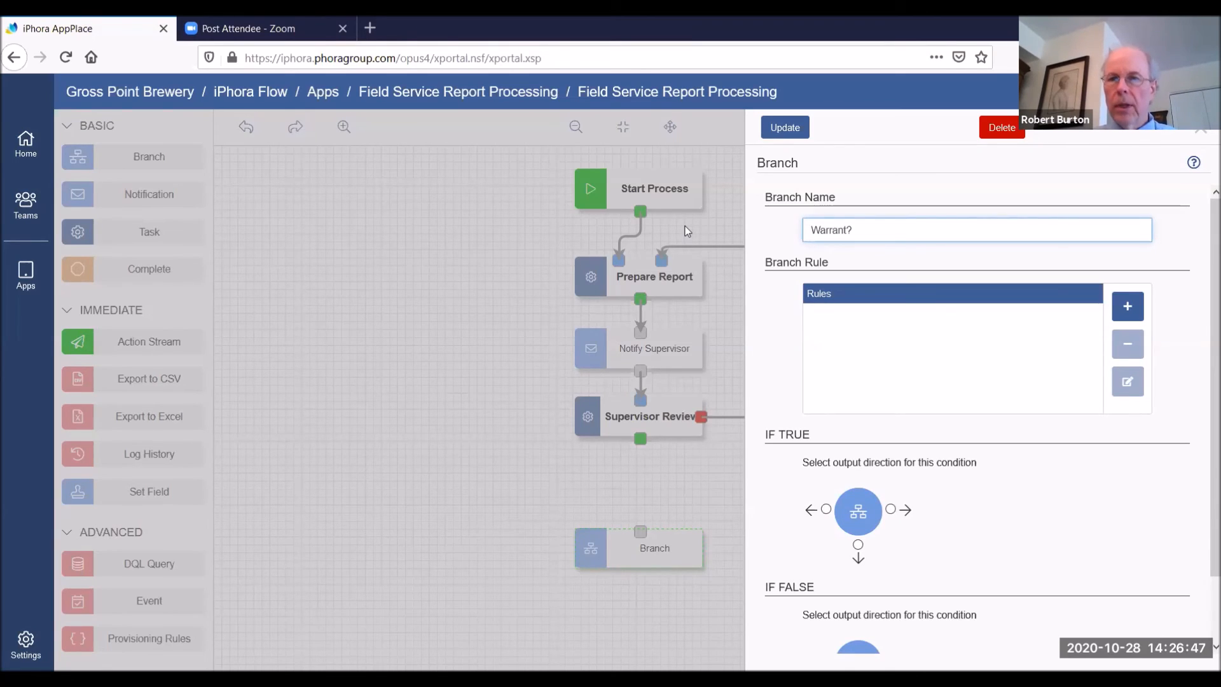
key("Left")
type("y")
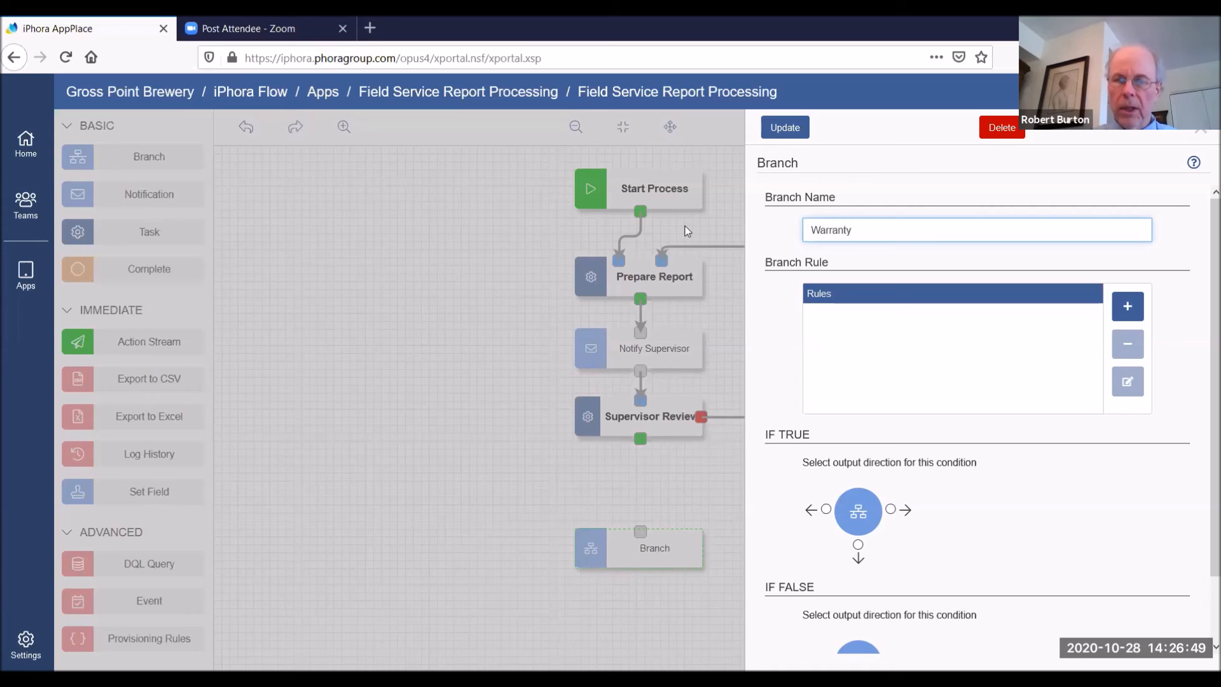
left_click(998, 169)
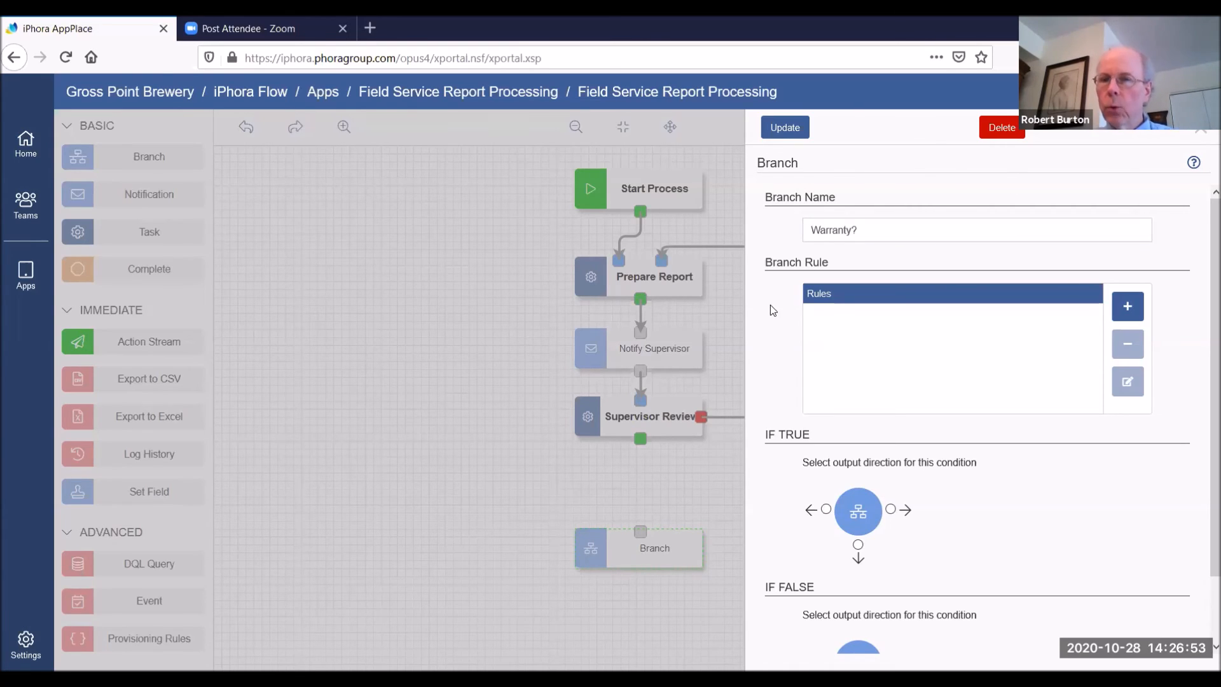
Create the branching rule WHEN service_type EQUAL warranty for the Warranty? branch
left_click(1124, 308)
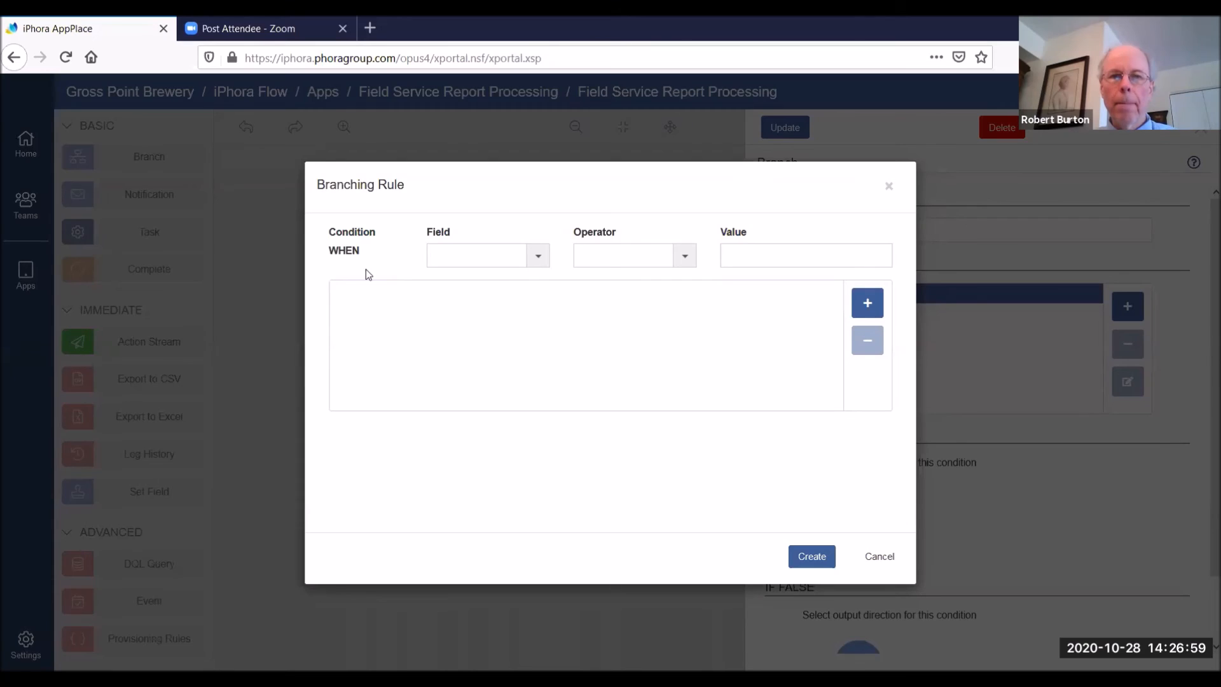
left_click(537, 257)
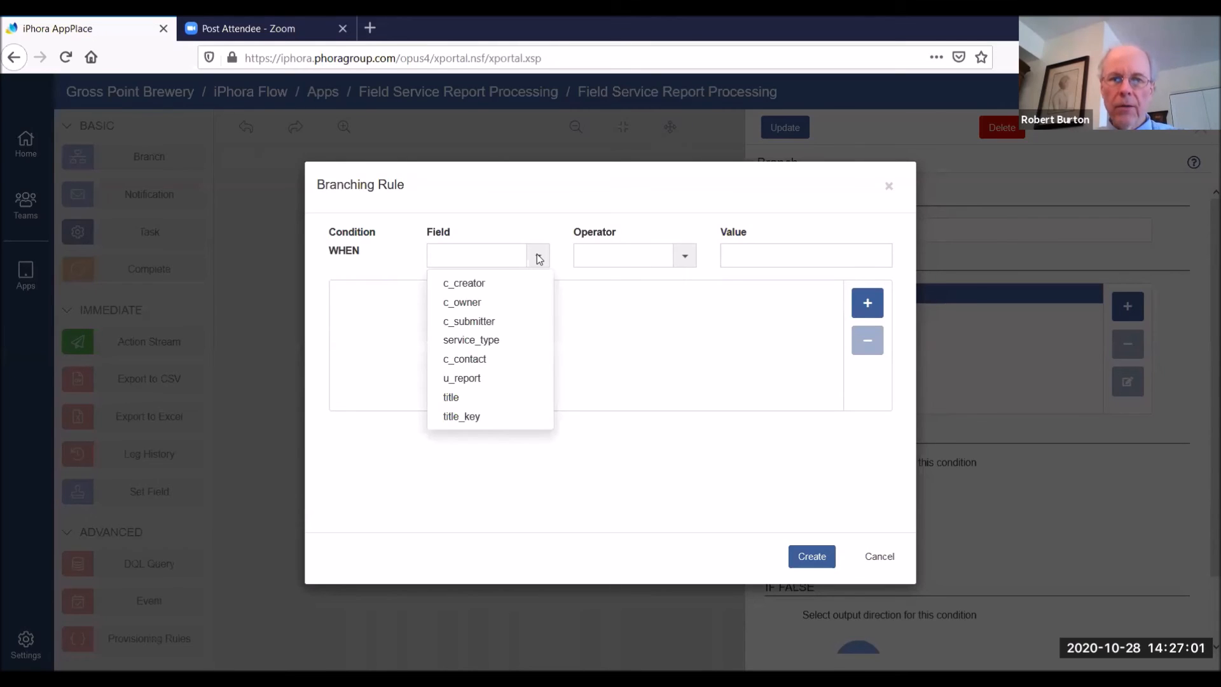
left_click(470, 343)
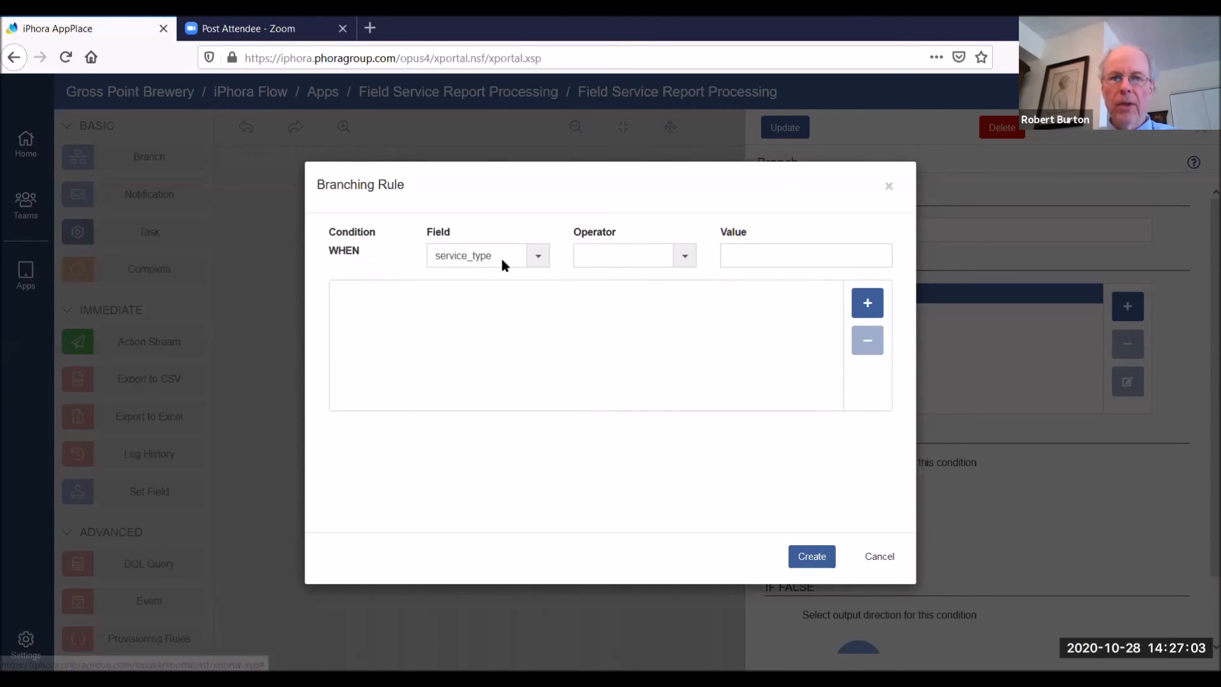
left_click(683, 257)
left_click(596, 280)
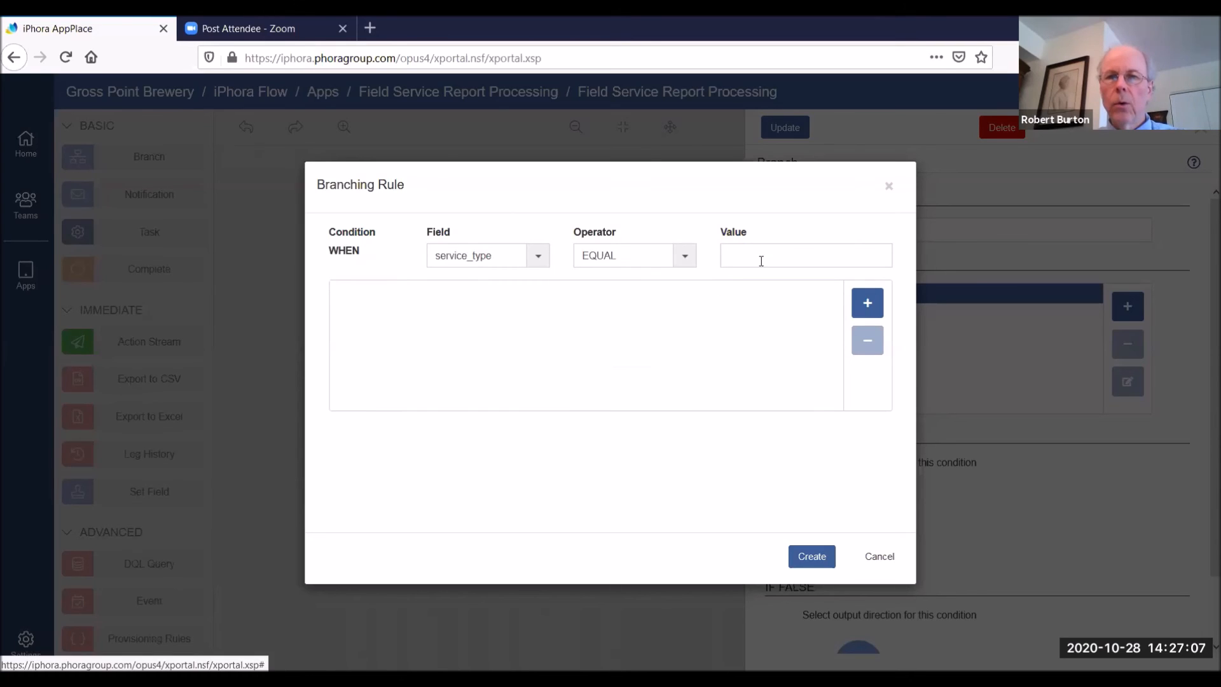
left_click(749, 254)
type("warranty")
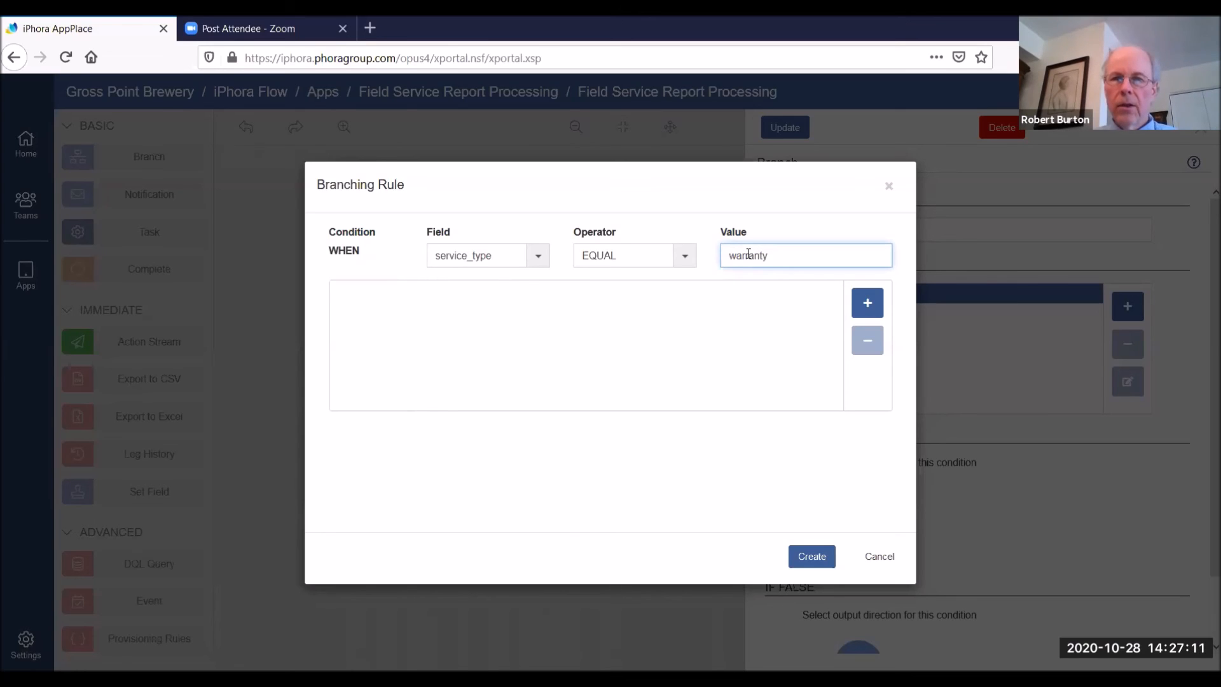
left_click(867, 304)
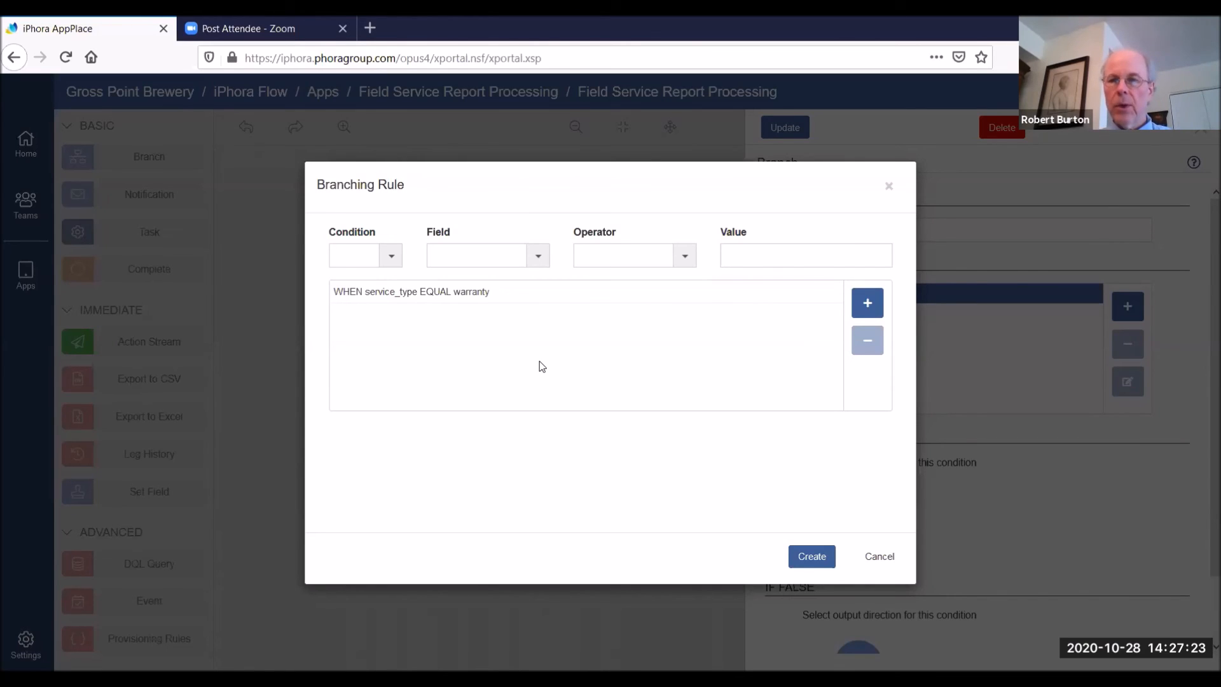
left_click(813, 557)
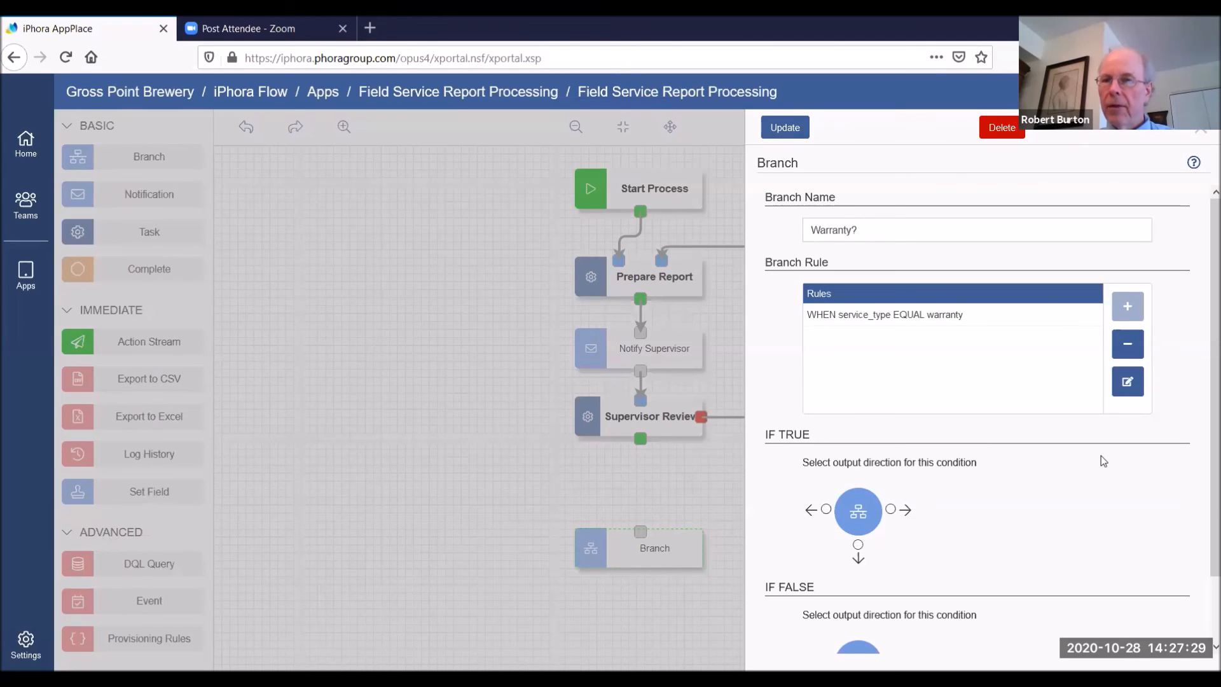
Direct the branch's true output downward and its false output to the right, and update the branch
left_click(858, 545)
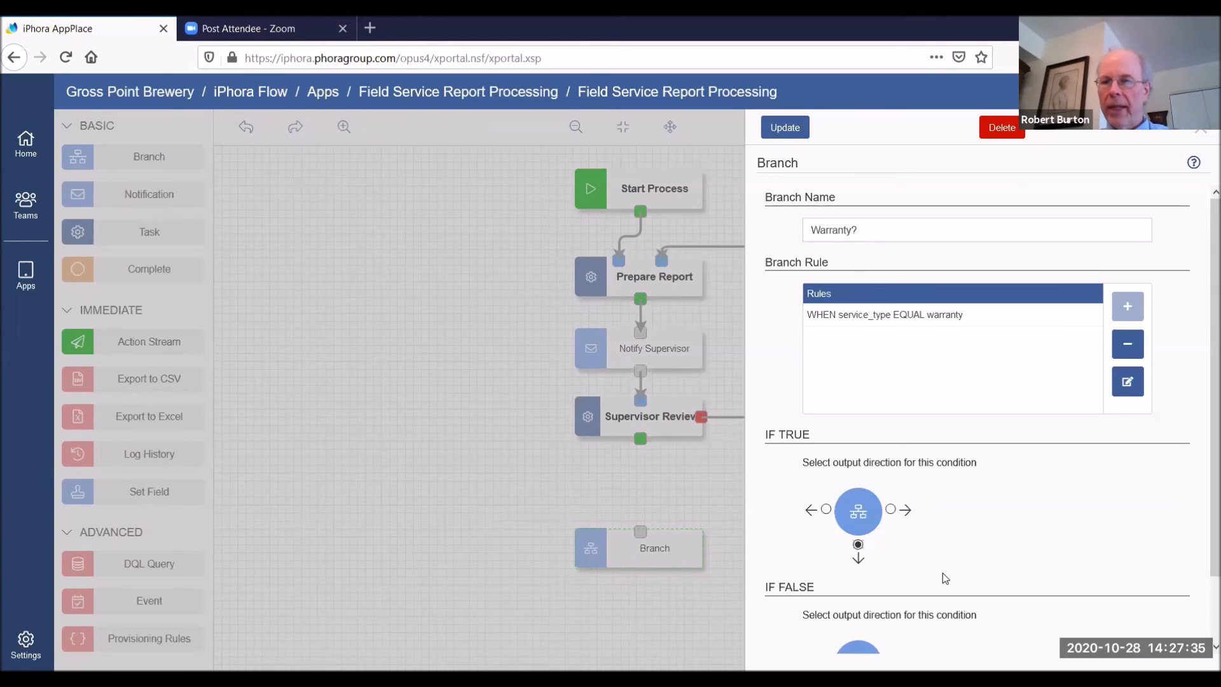
scroll(967, 579, "down", 2)
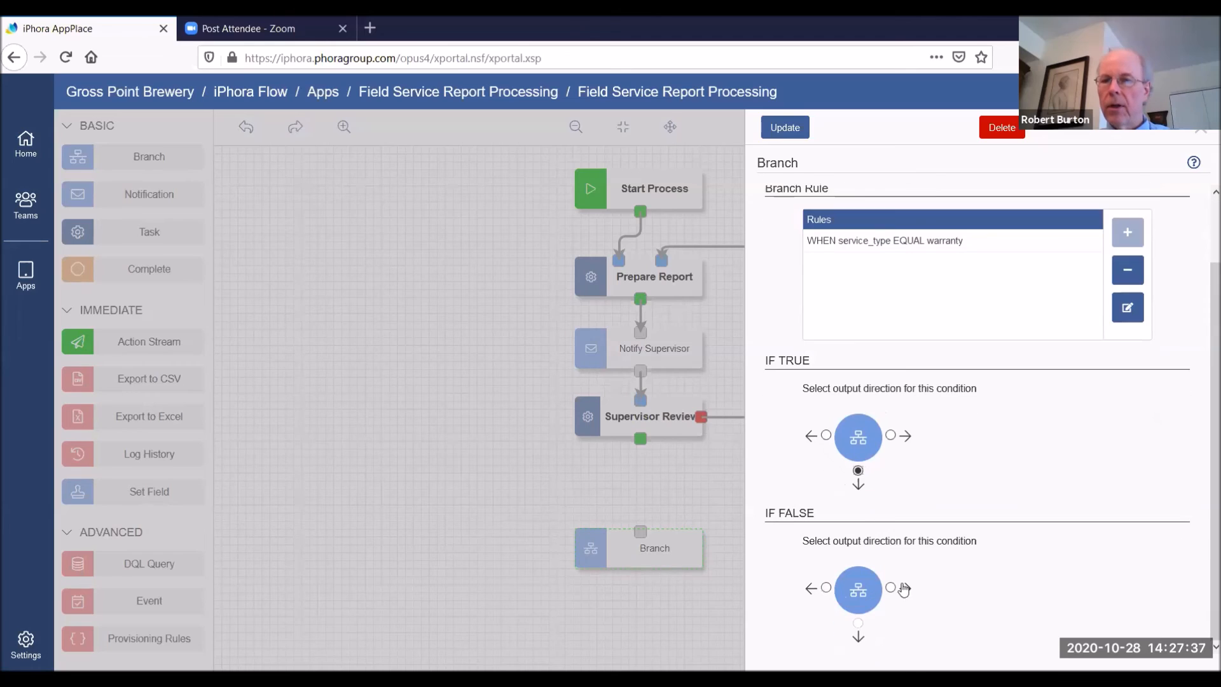
left_click(891, 588)
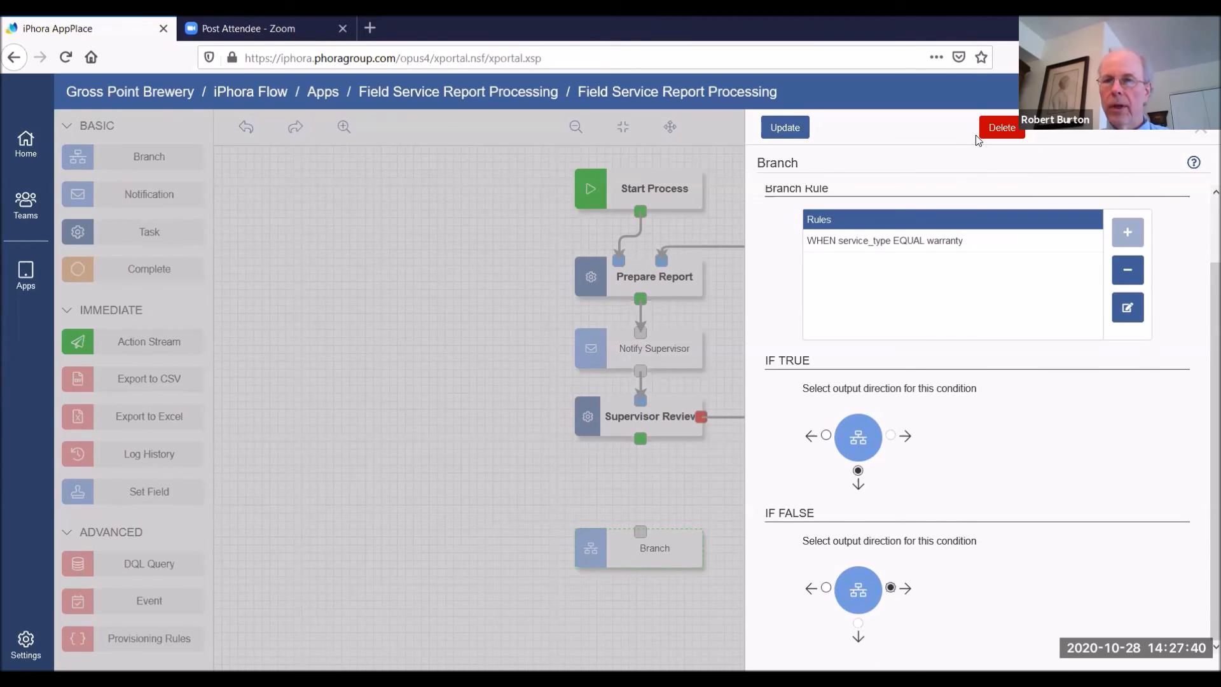
left_click(789, 133)
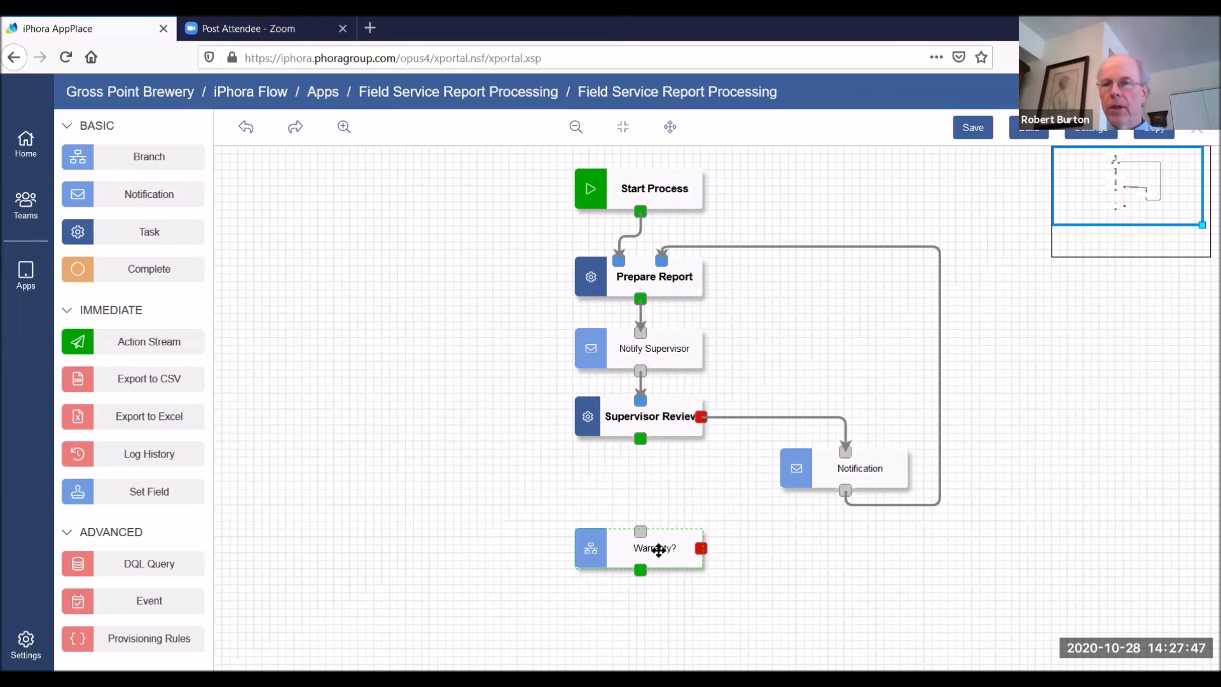
Add a notification to the lower right of the Warranty? branch and connect the branch's false output to it
left_click_drag(658, 549, 659, 554)
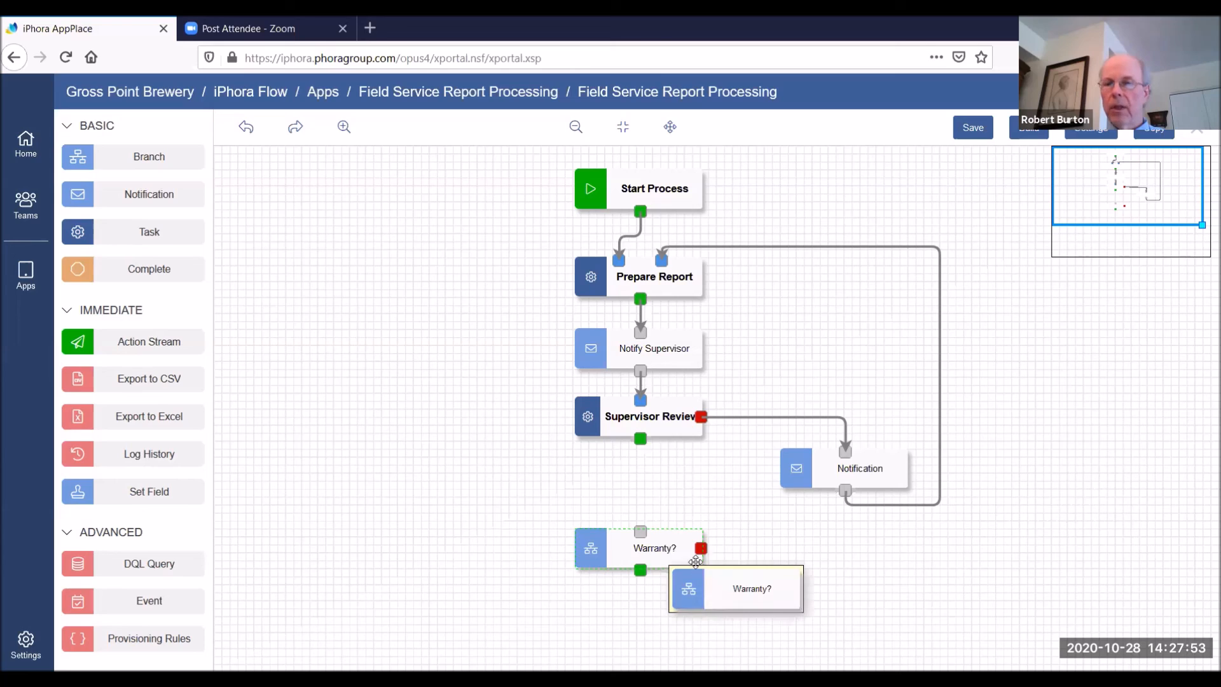
left_click_drag(149, 198, 820, 571)
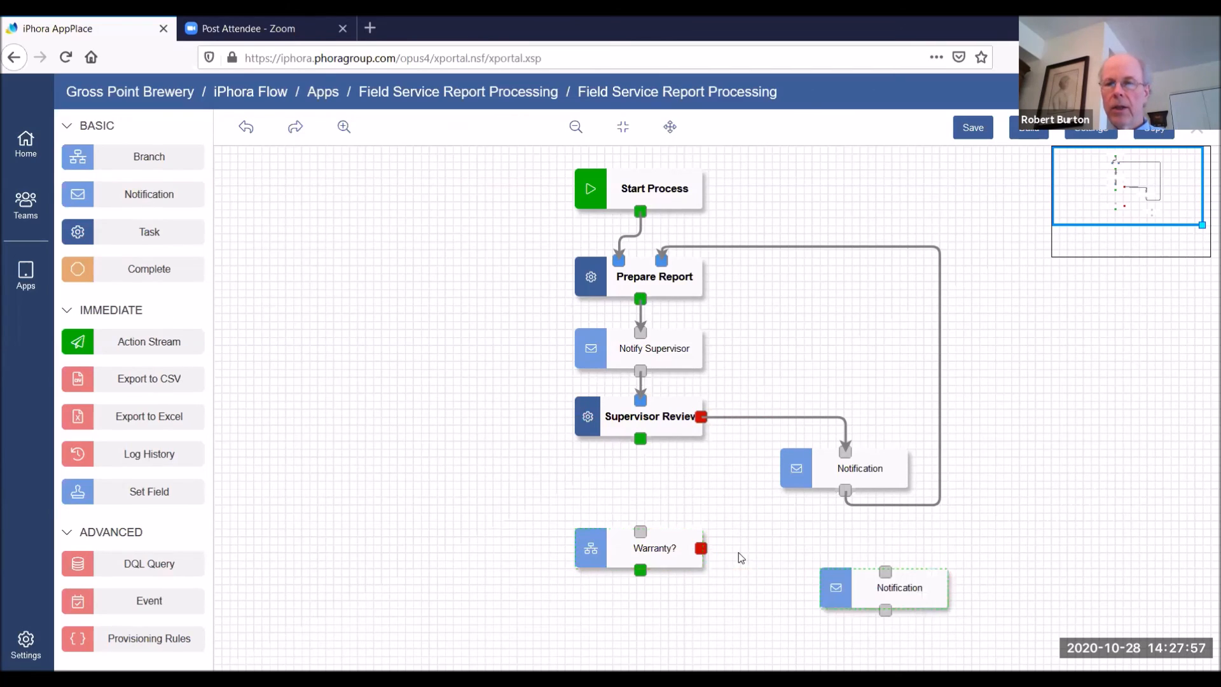
left_click_drag(701, 548, 885, 570)
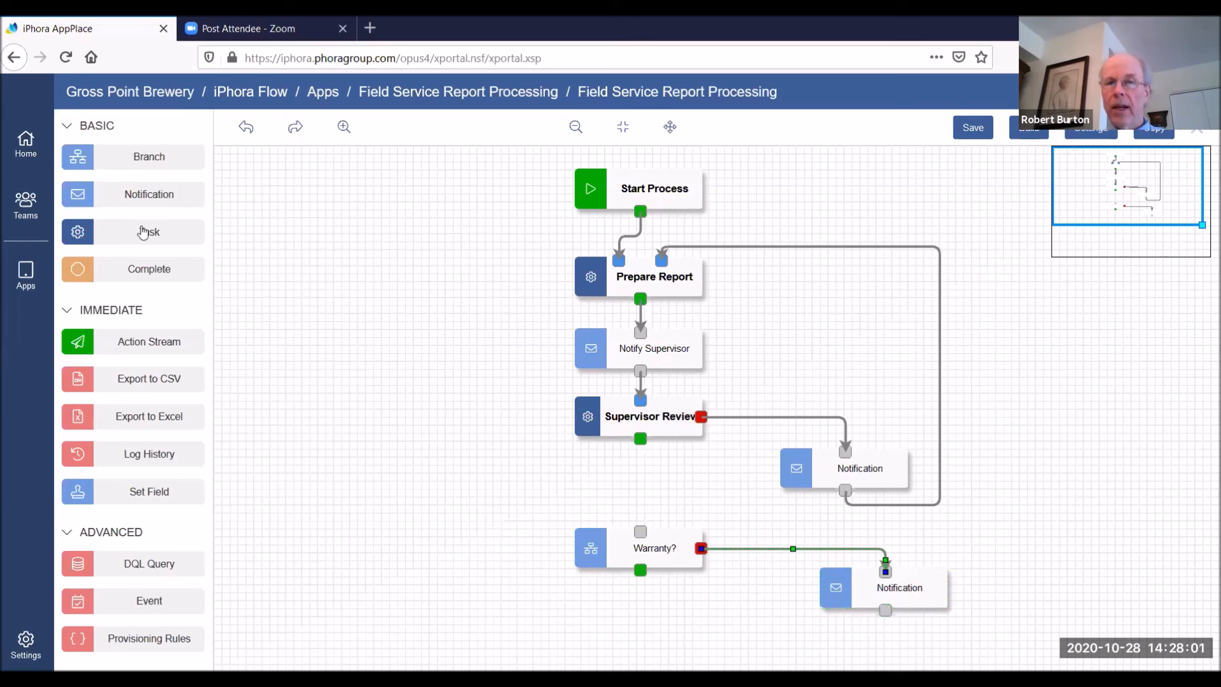
Add one task below the lower notification and another below Warranty?, connecting the notification's output and the branch's true output to them respectively
mouse_move(130, 237)
left_mouse_down()
mouse_move(882, 589)
mouse_move(864, 627)
mouse_move(835, 630)
left_mouse_up()
left_click_drag(885, 599, 901, 631)
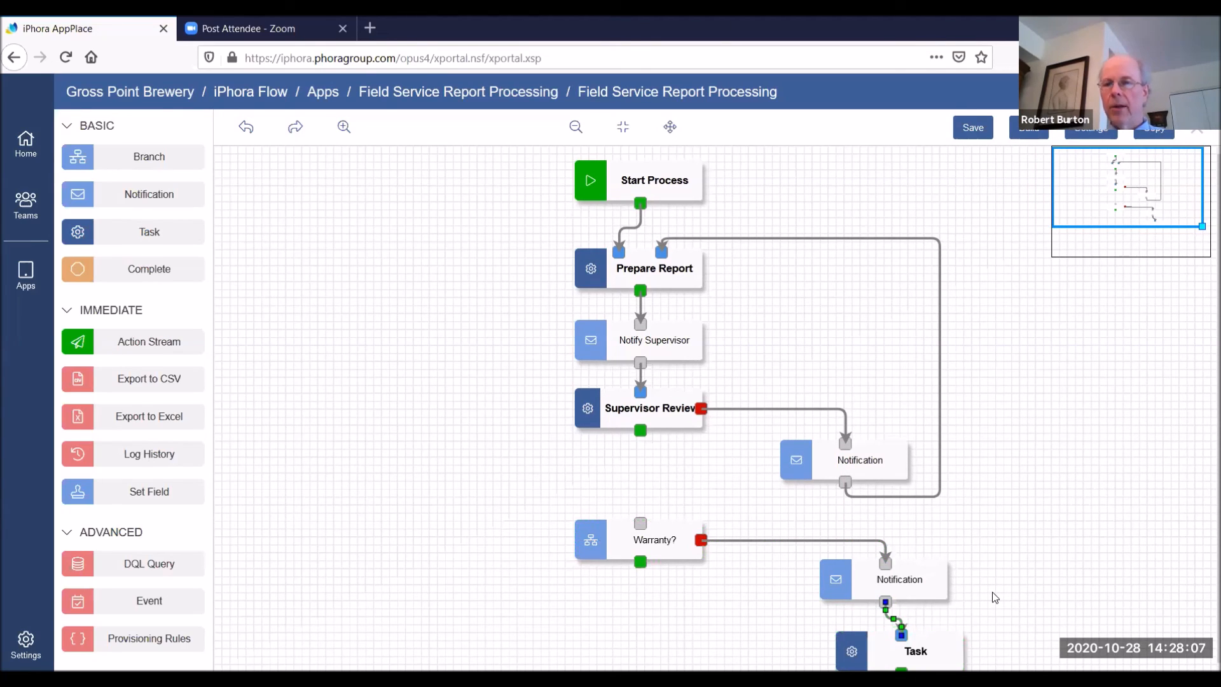
scroll(1146, 410, "down", 1)
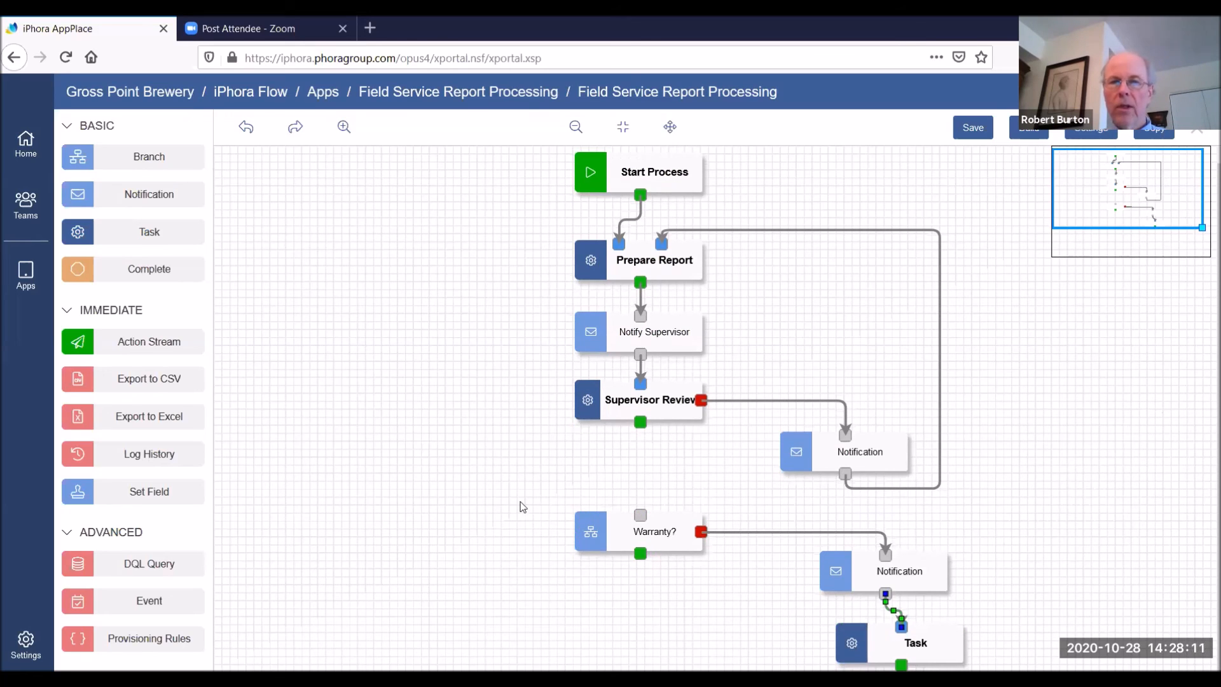
mouse_move(135, 236)
left_mouse_down()
mouse_move(444, 428)
mouse_move(565, 644)
mouse_move(556, 662)
left_mouse_up()
mouse_move(640, 494)
left_mouse_down()
mouse_move(643, 642)
mouse_move(621, 662)
left_mouse_up()
Add an event to the lower left of Supervisor Review and connect the review's approved (green) output to it
scroll(1131, 492, "down", 1)
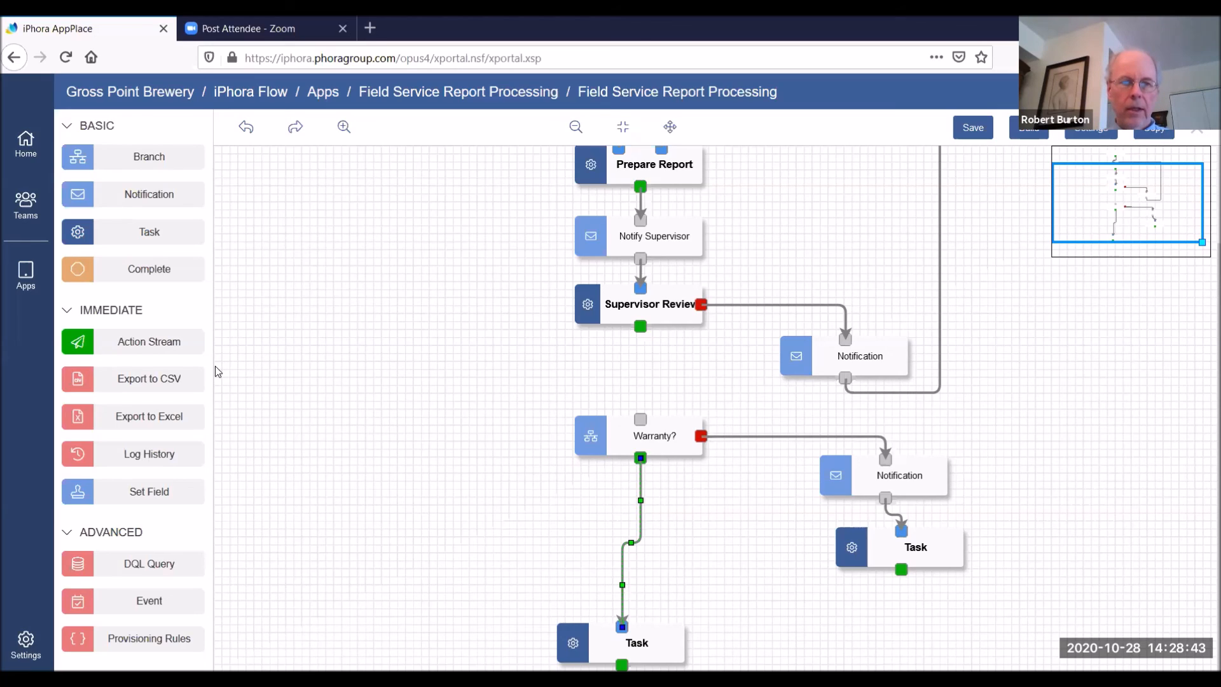
left_click_drag(132, 602, 284, 360)
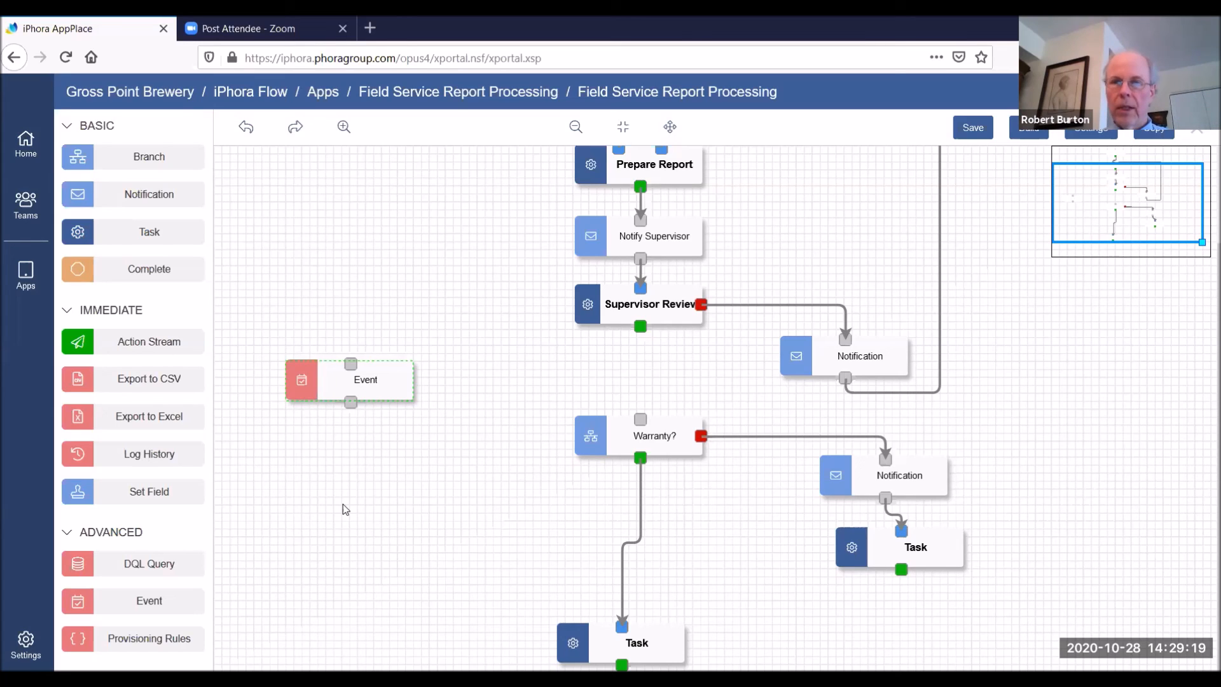
left_click_drag(640, 326, 351, 366)
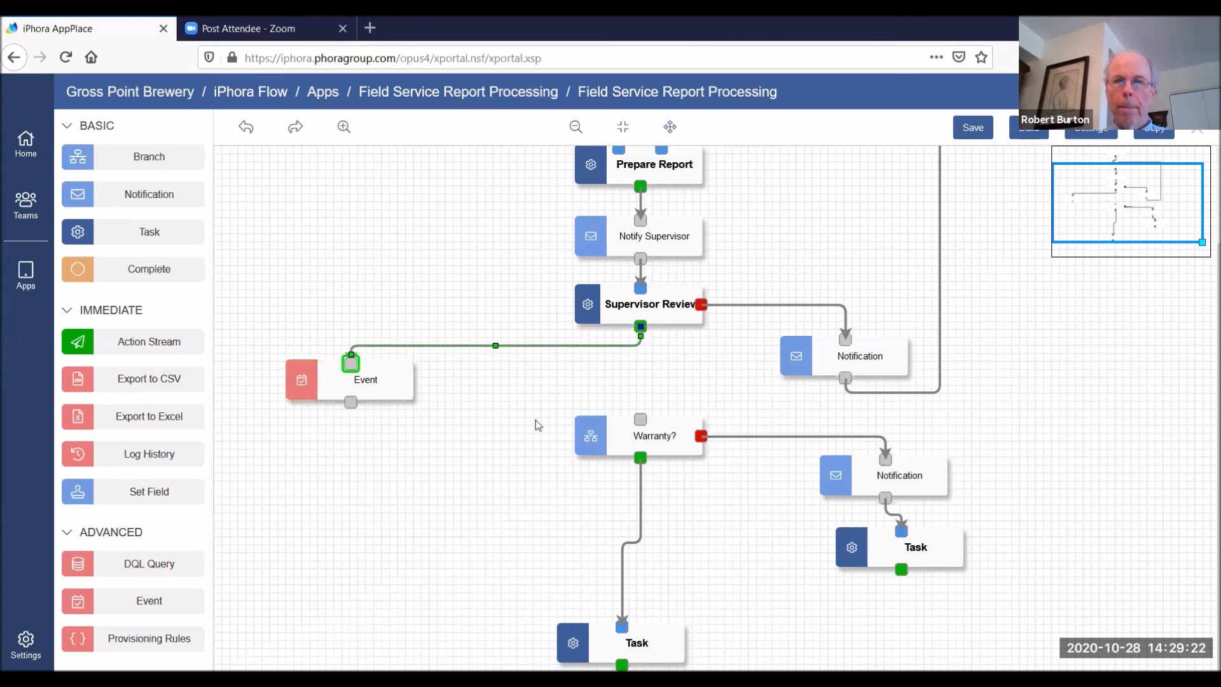
Turn off Application Specific Event for the new event, choose Create Zoom Meeting as its event, and update it
left_click(368, 379)
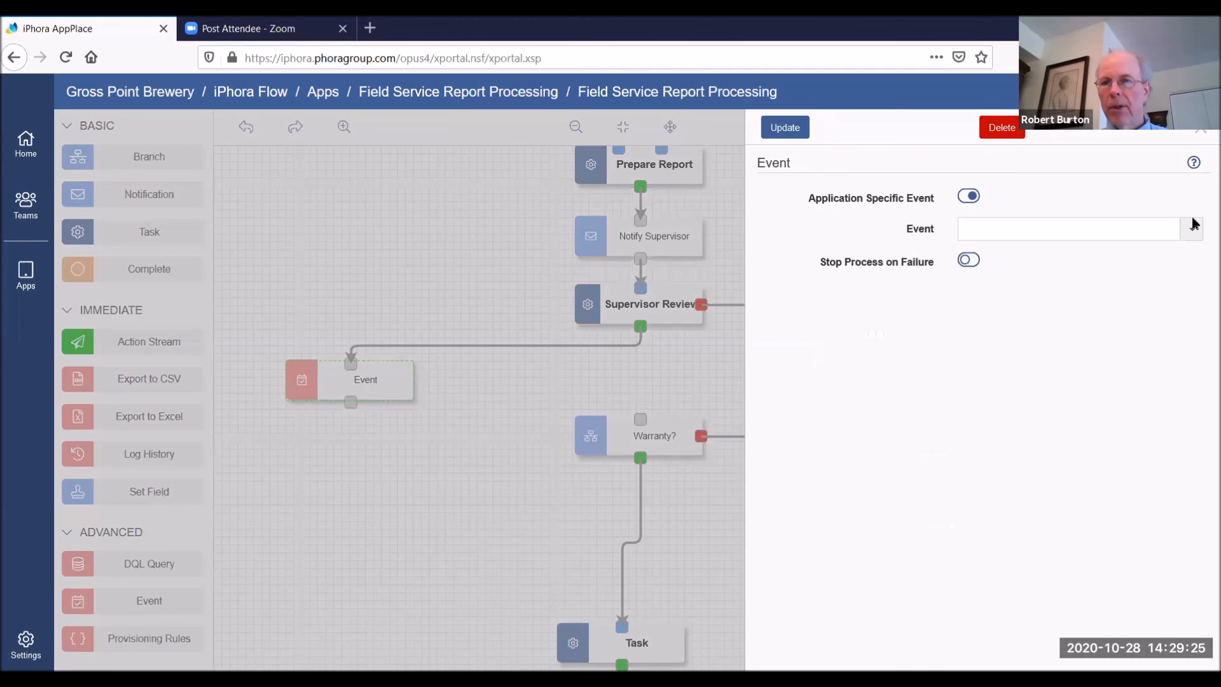
left_click(966, 197)
left_click(1192, 231)
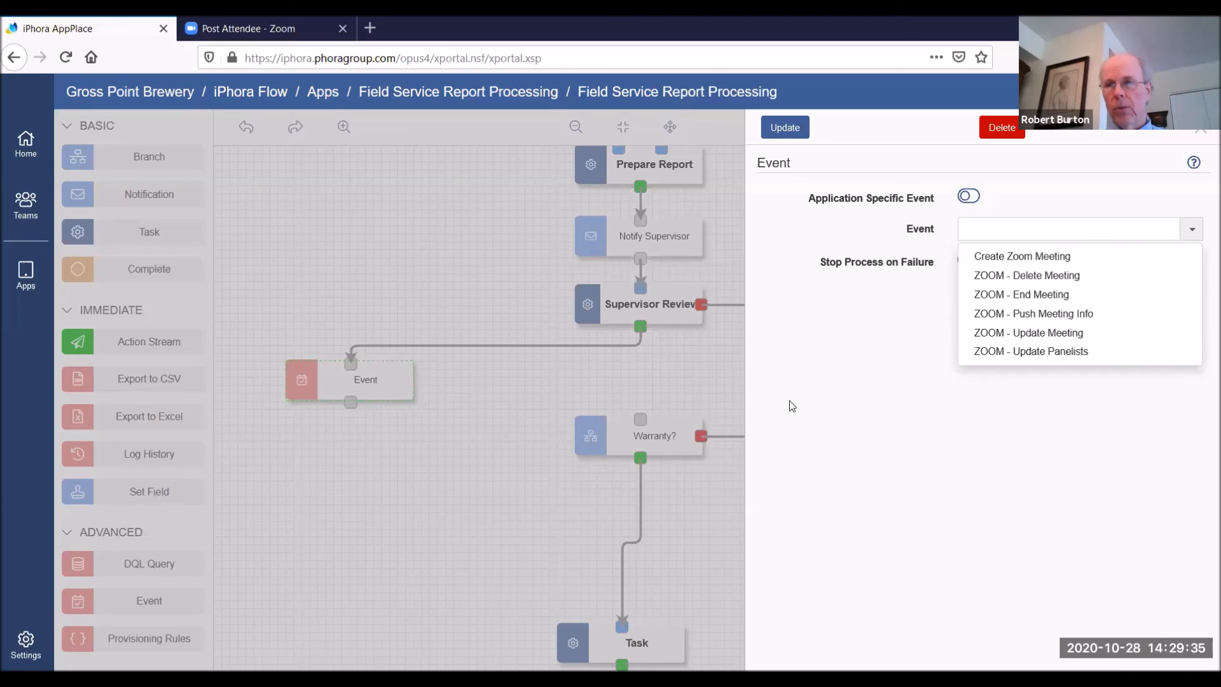
left_click(1042, 261)
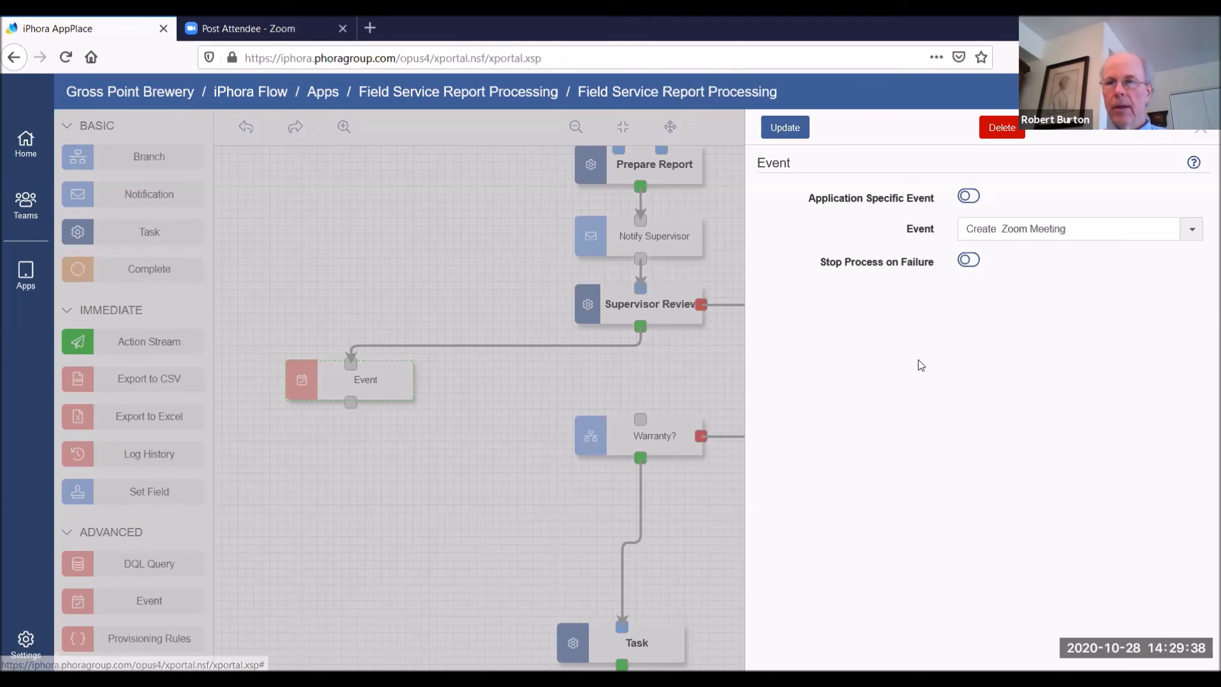
left_click(794, 136)
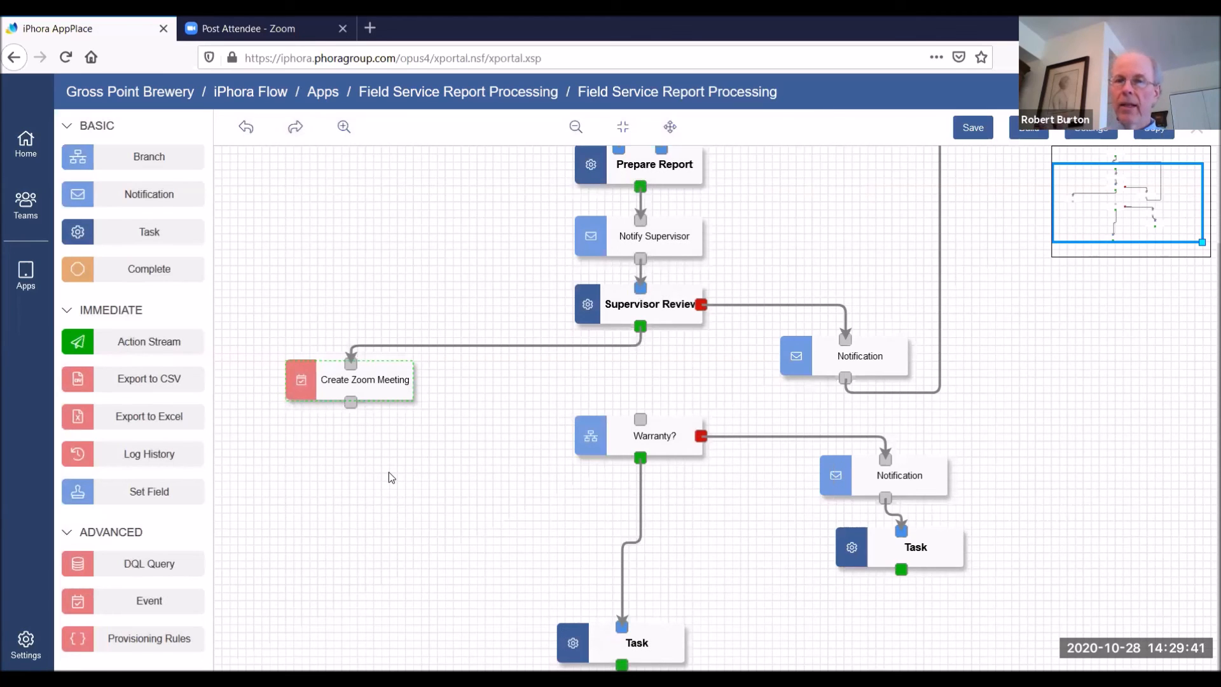